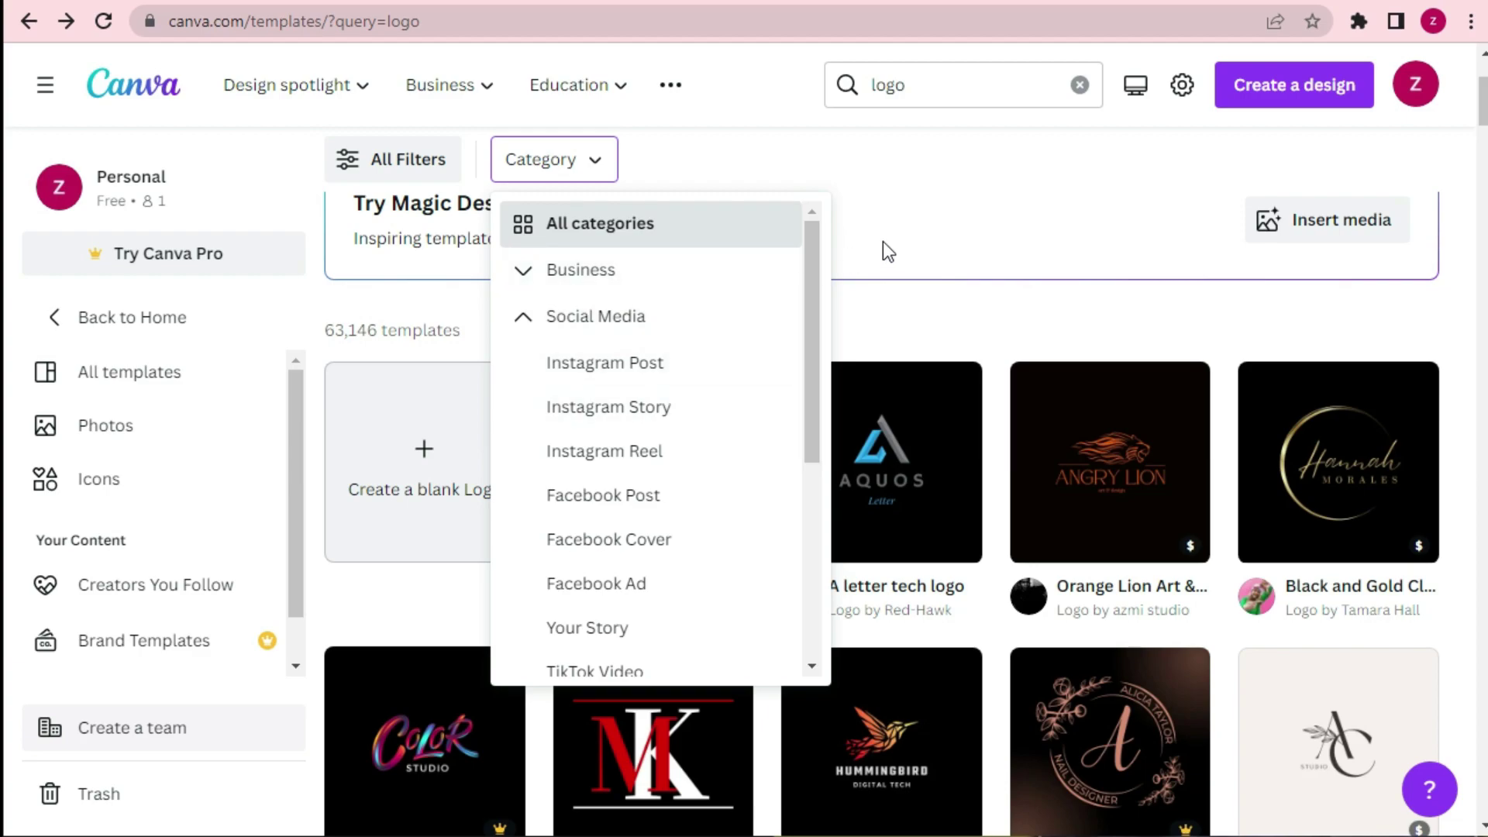
- Browse the logo templates and open the Yellow Cute Street Food Minimalist Logo template for editing
click(895, 213)
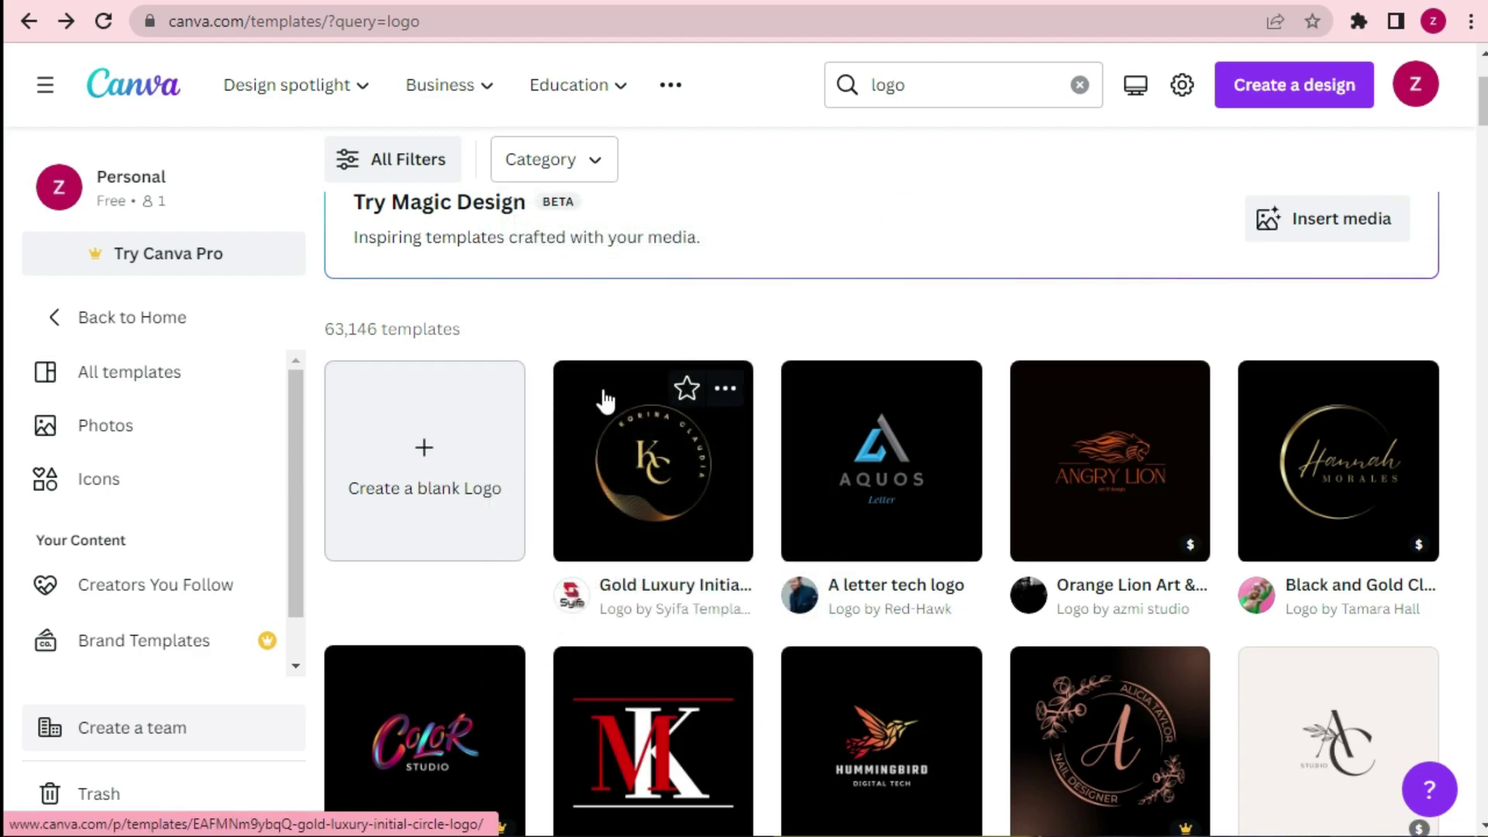
scroll(602, 398, up, 3)
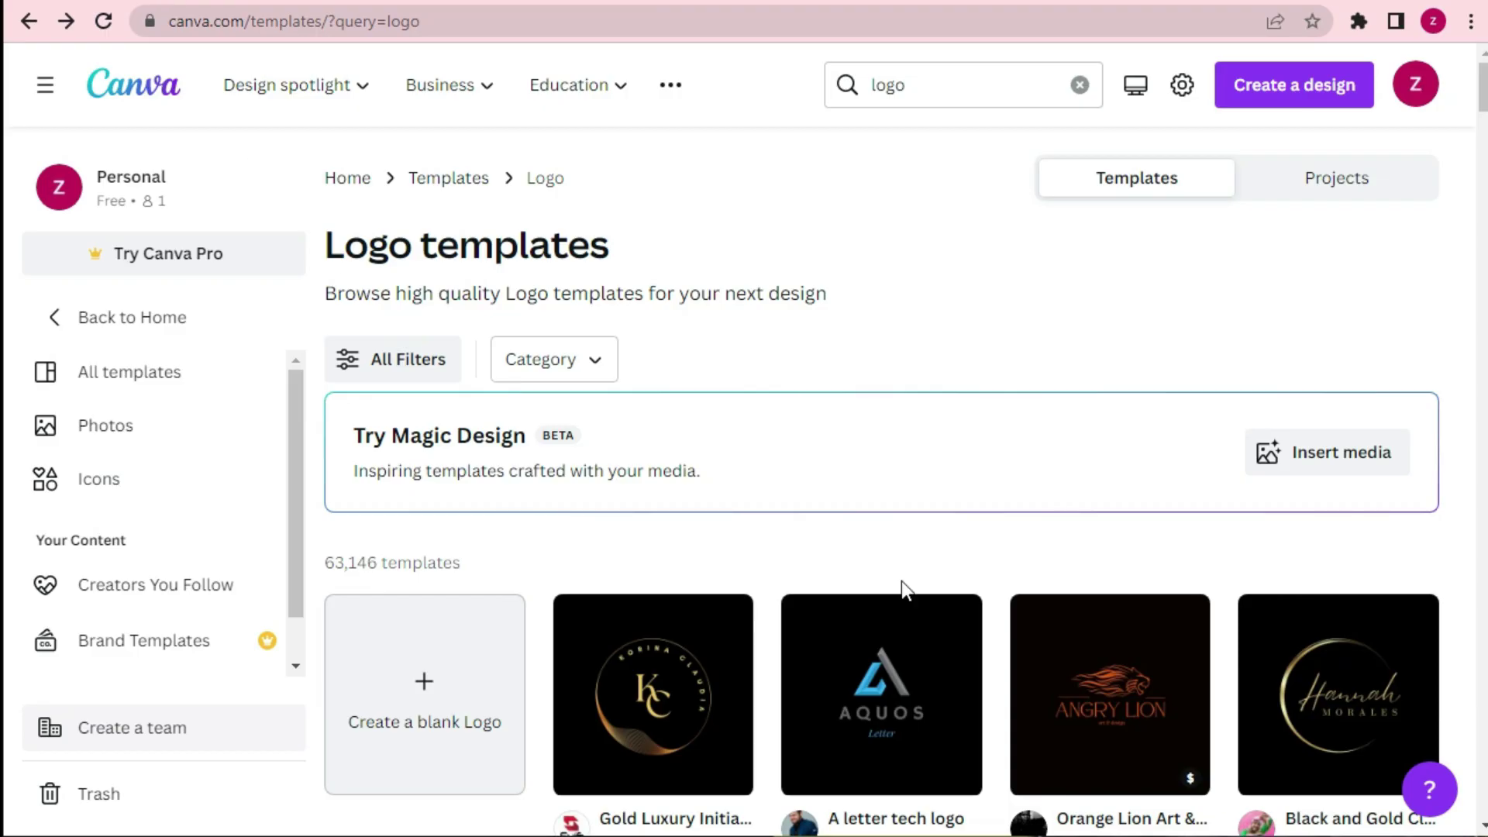
scroll(904, 589, down, 15)
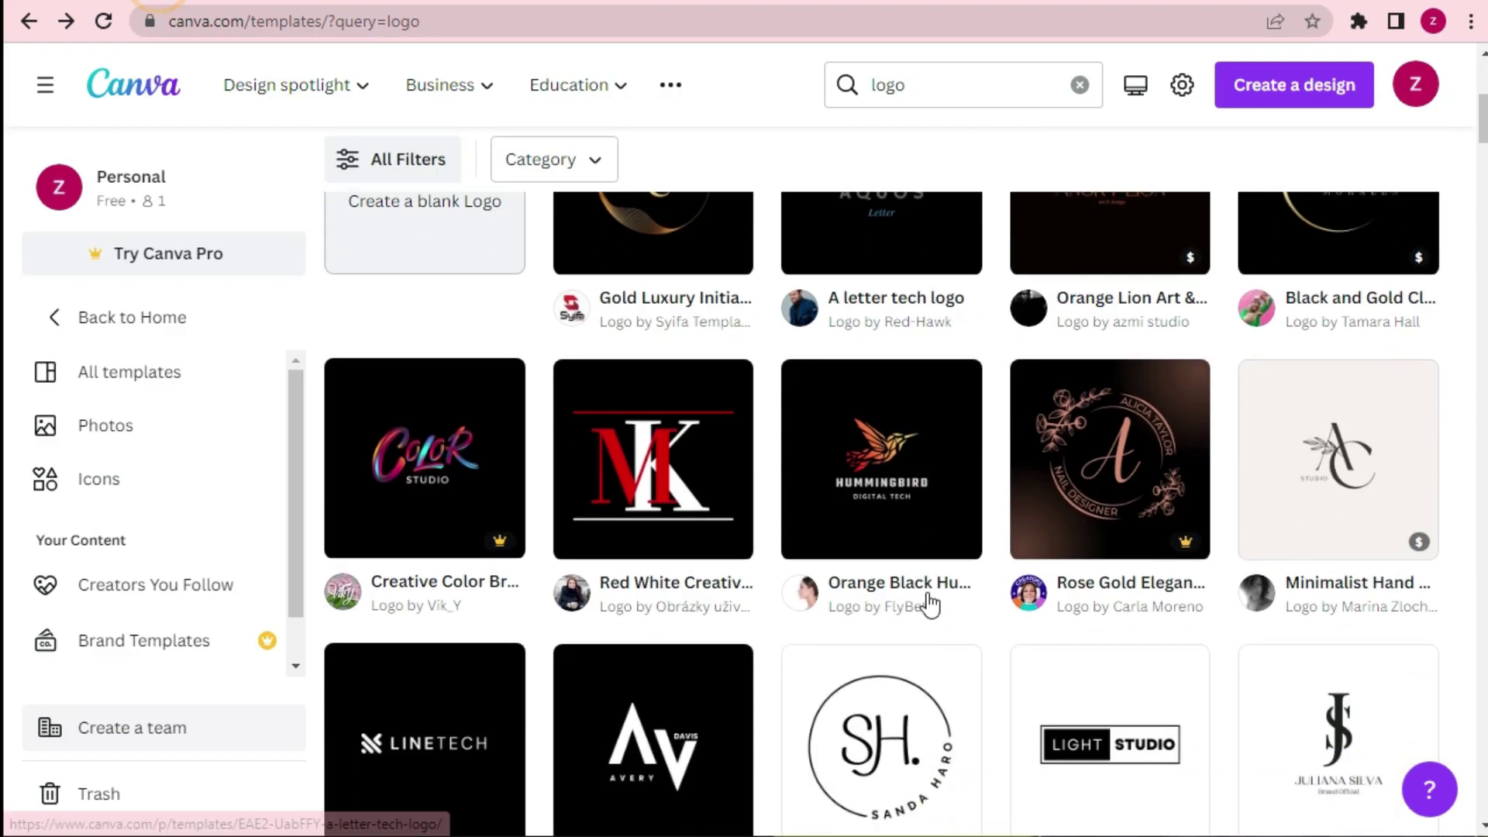
scroll(935, 592, down, 15)
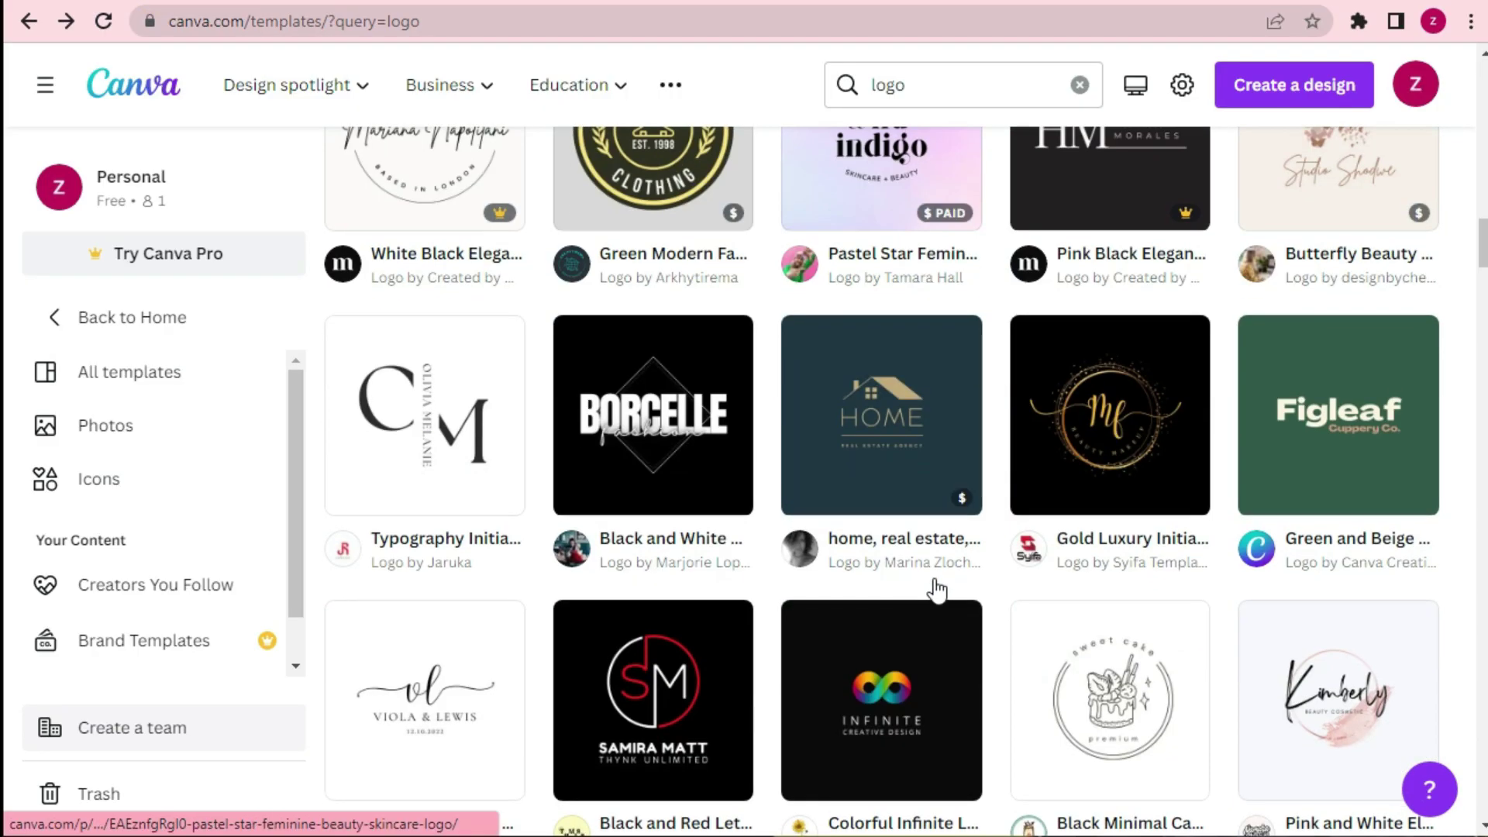
scroll(939, 588, down, 5)
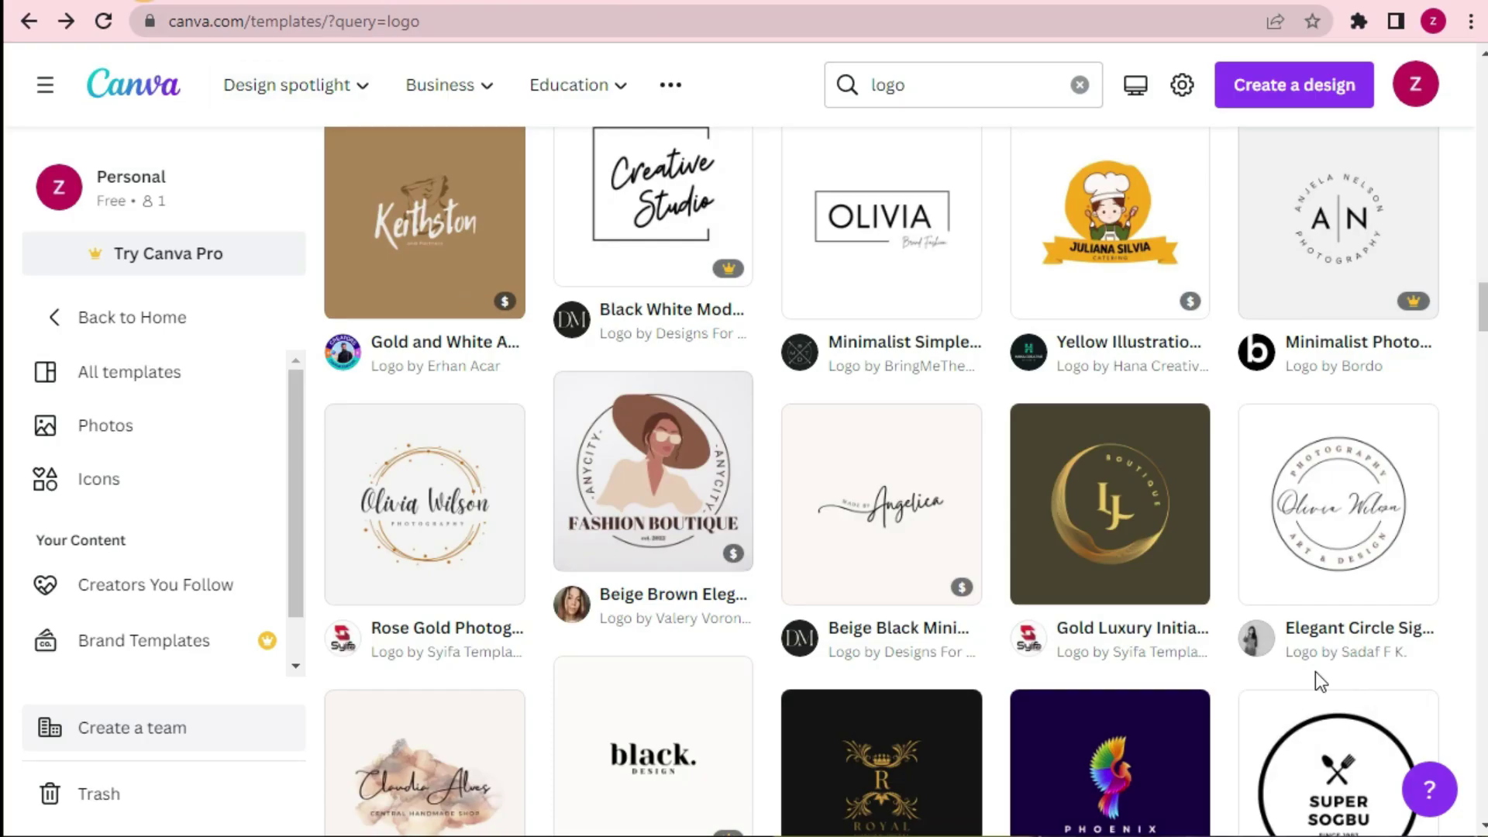
scroll(1062, 537, down, 7)
scroll(1062, 537, down, 20)
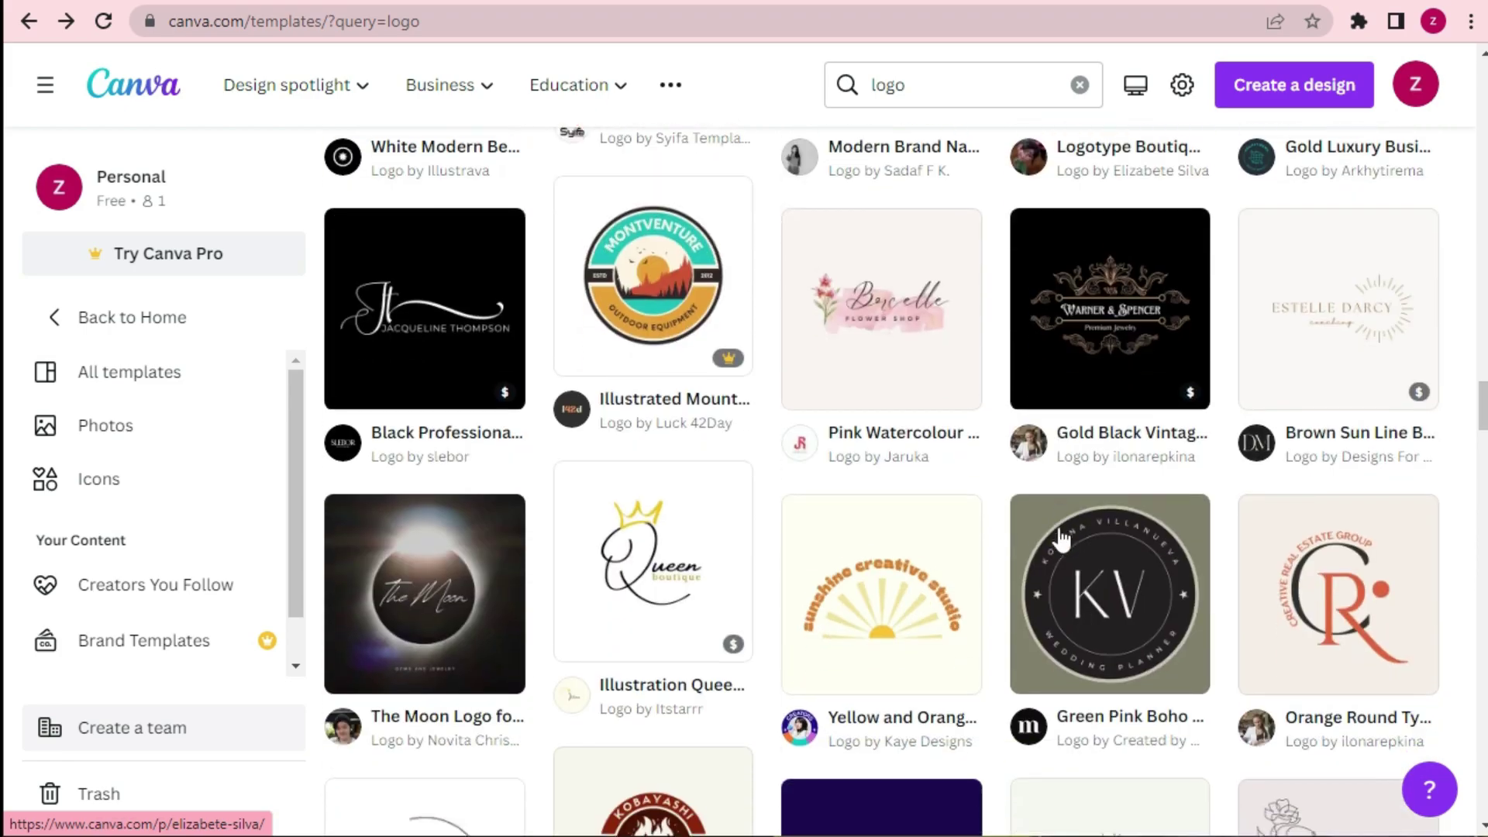
scroll(1062, 537, down, 5)
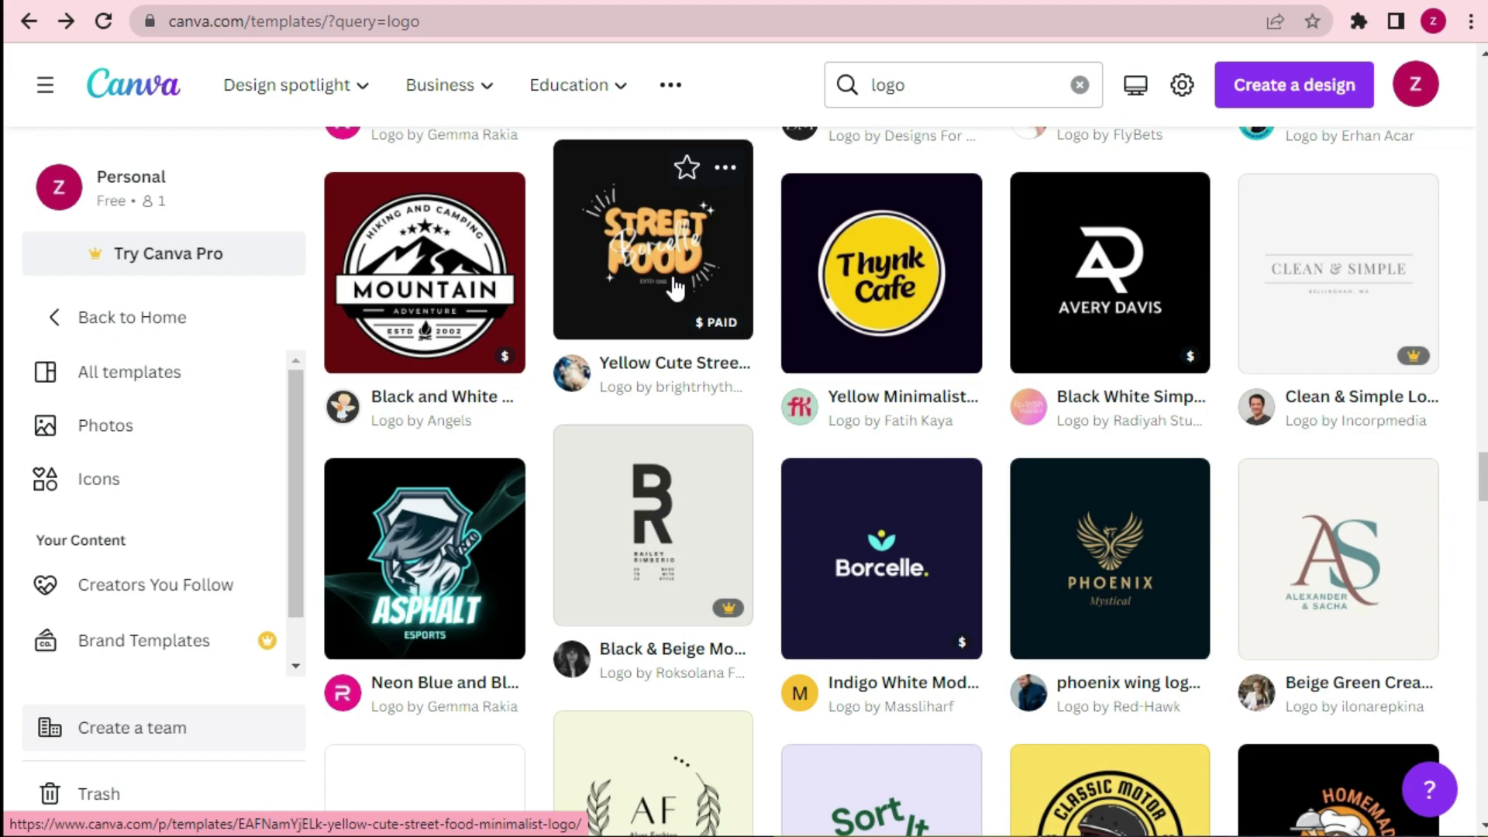
click(644, 271)
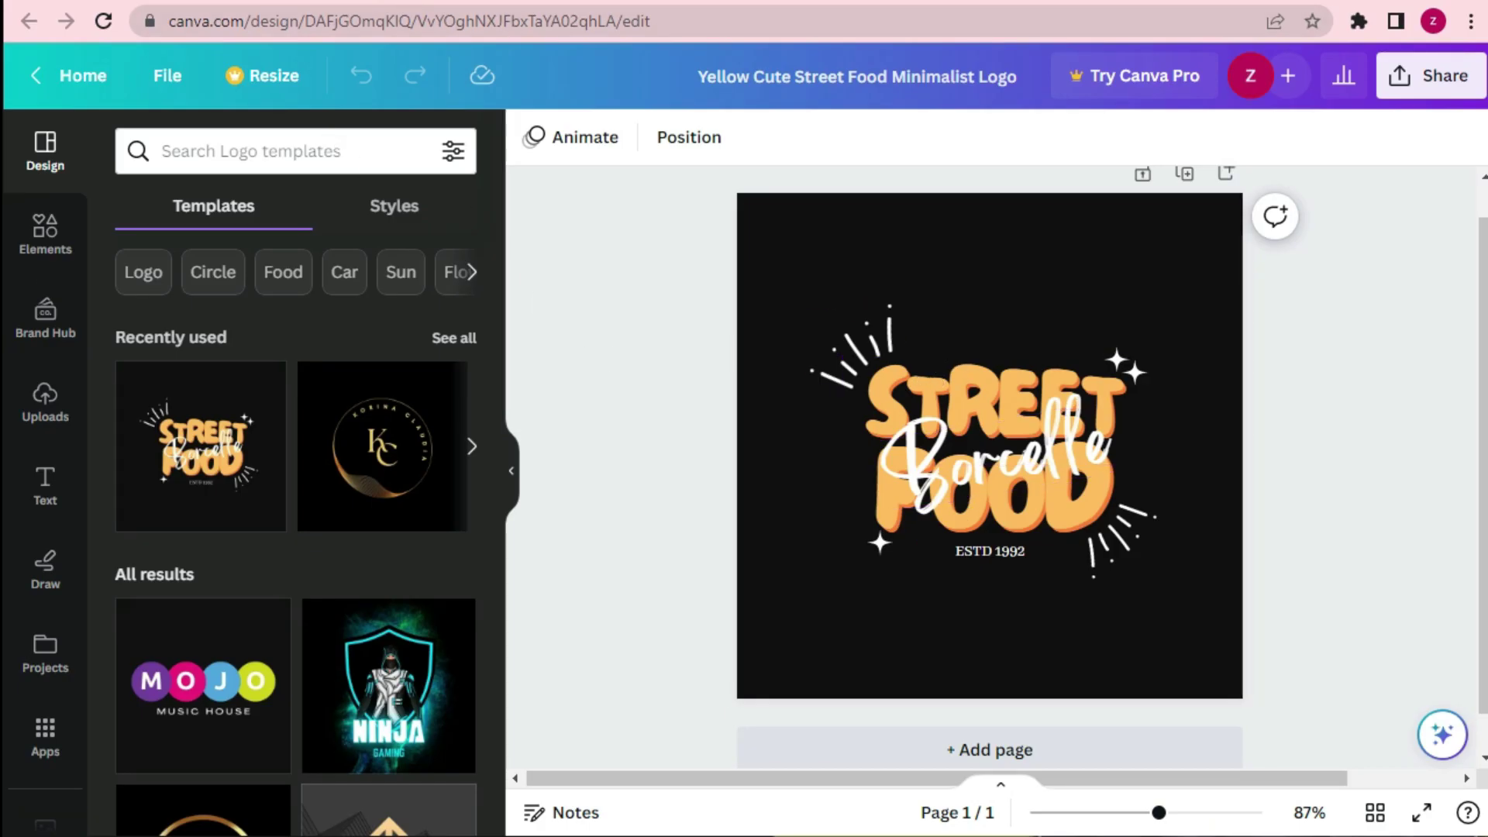
- Open the logo background's color options and add dark red #700000 to the brand color palette
click(1020, 290)
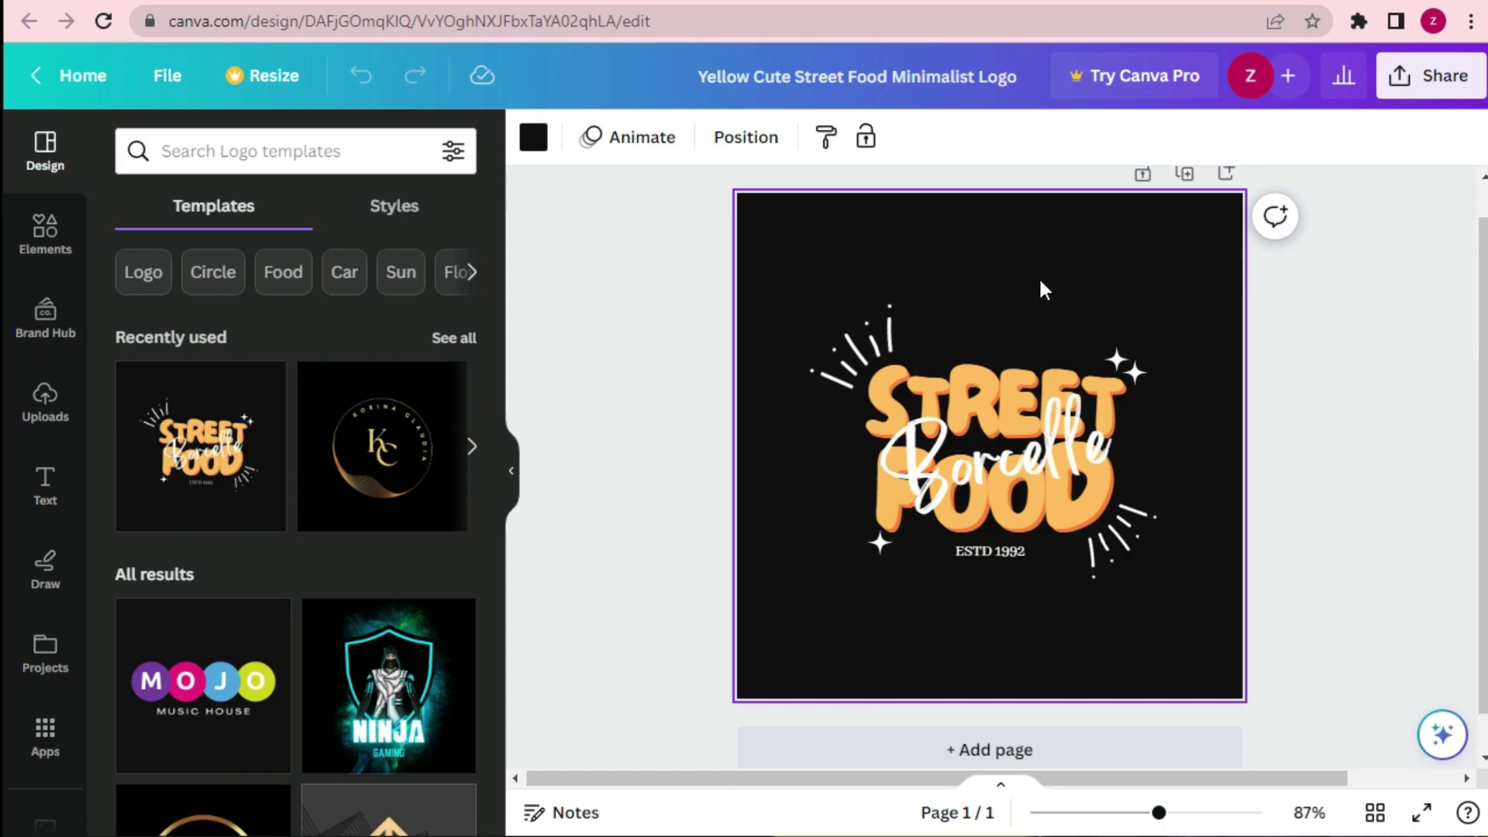
click(1039, 279)
click(532, 138)
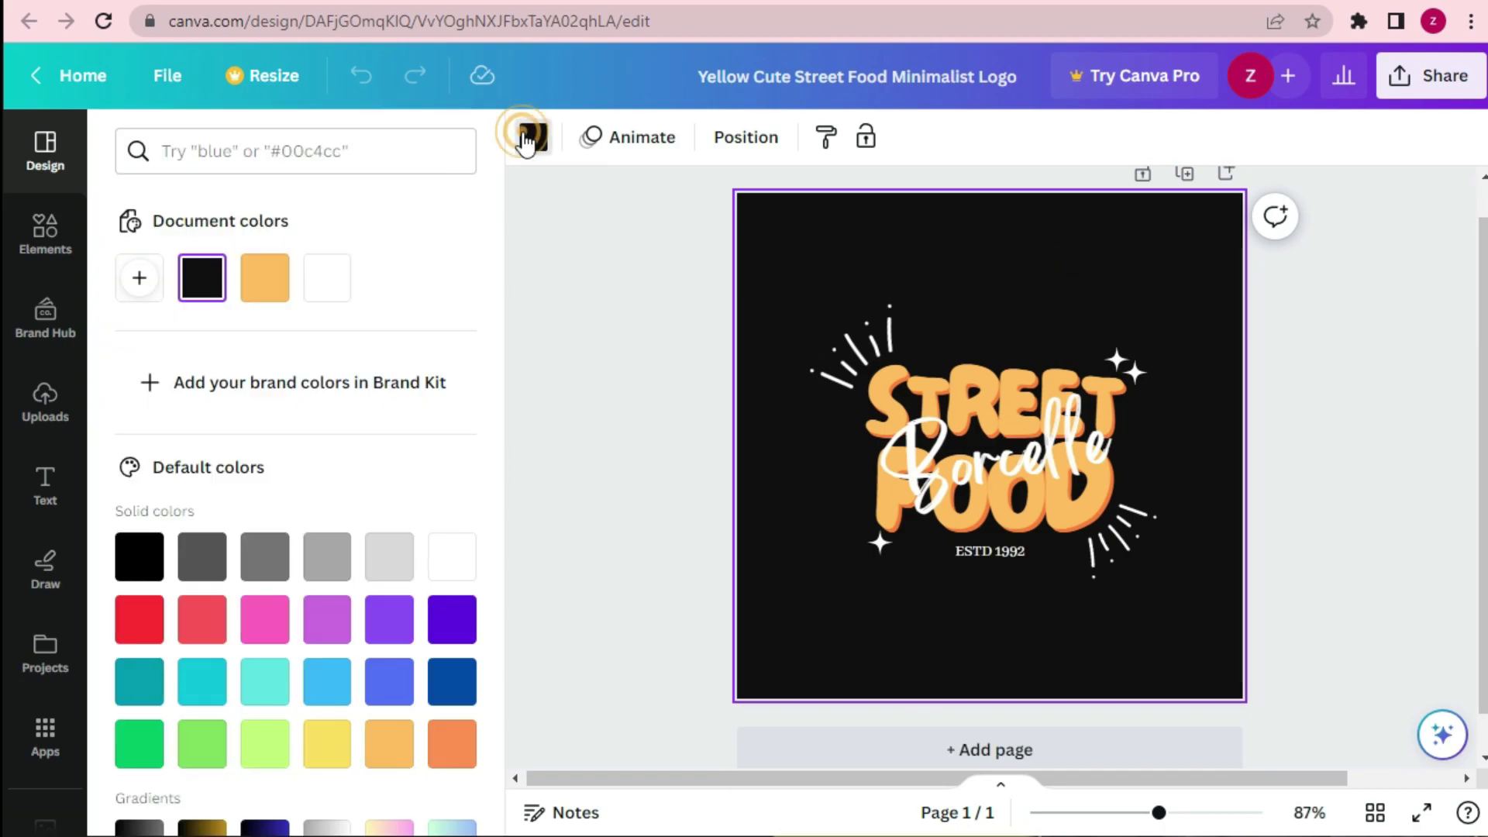
scroll(372, 581, down, 3)
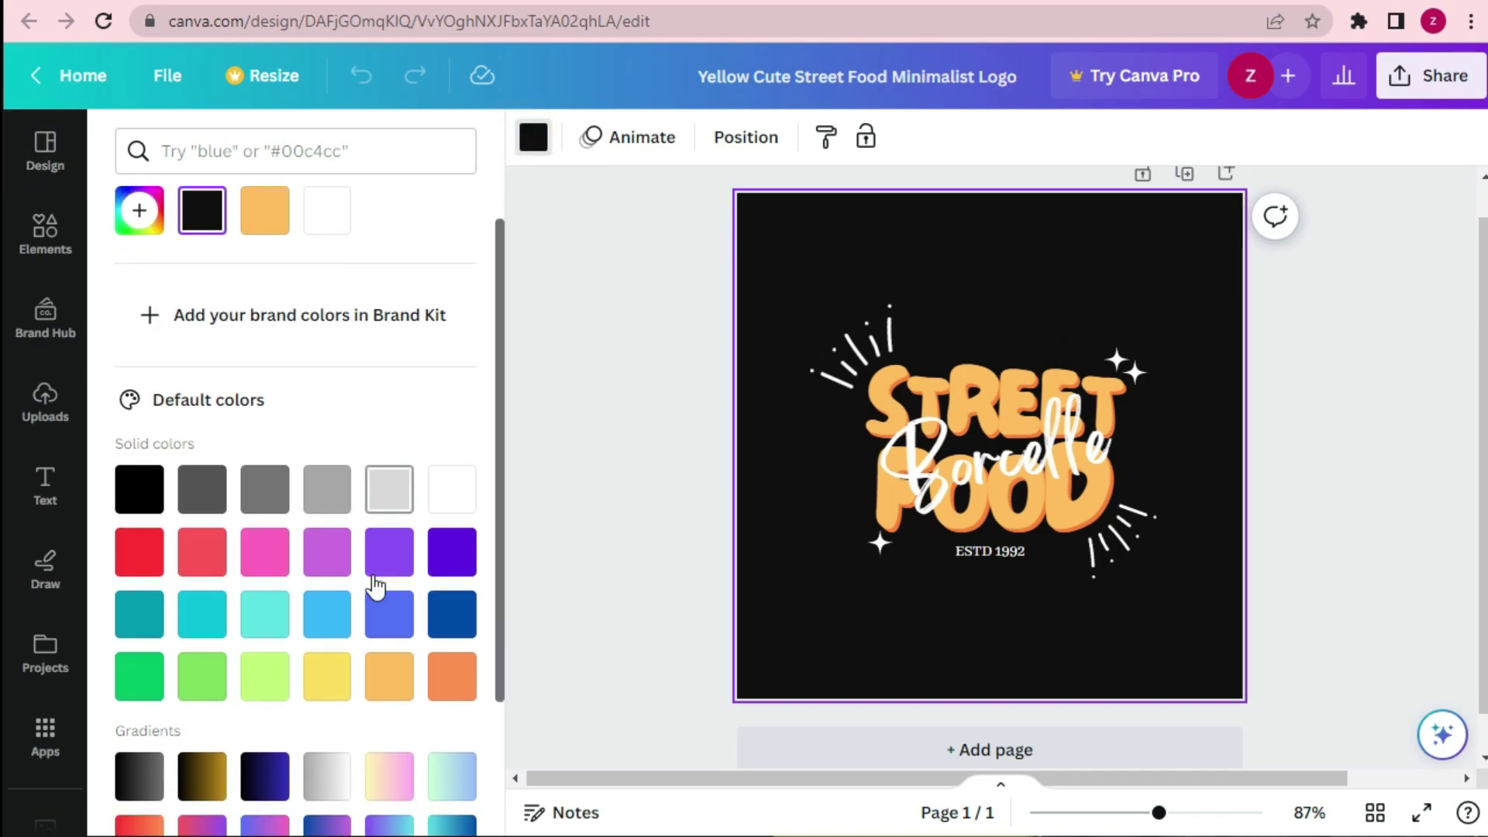
scroll(336, 661, up, 3)
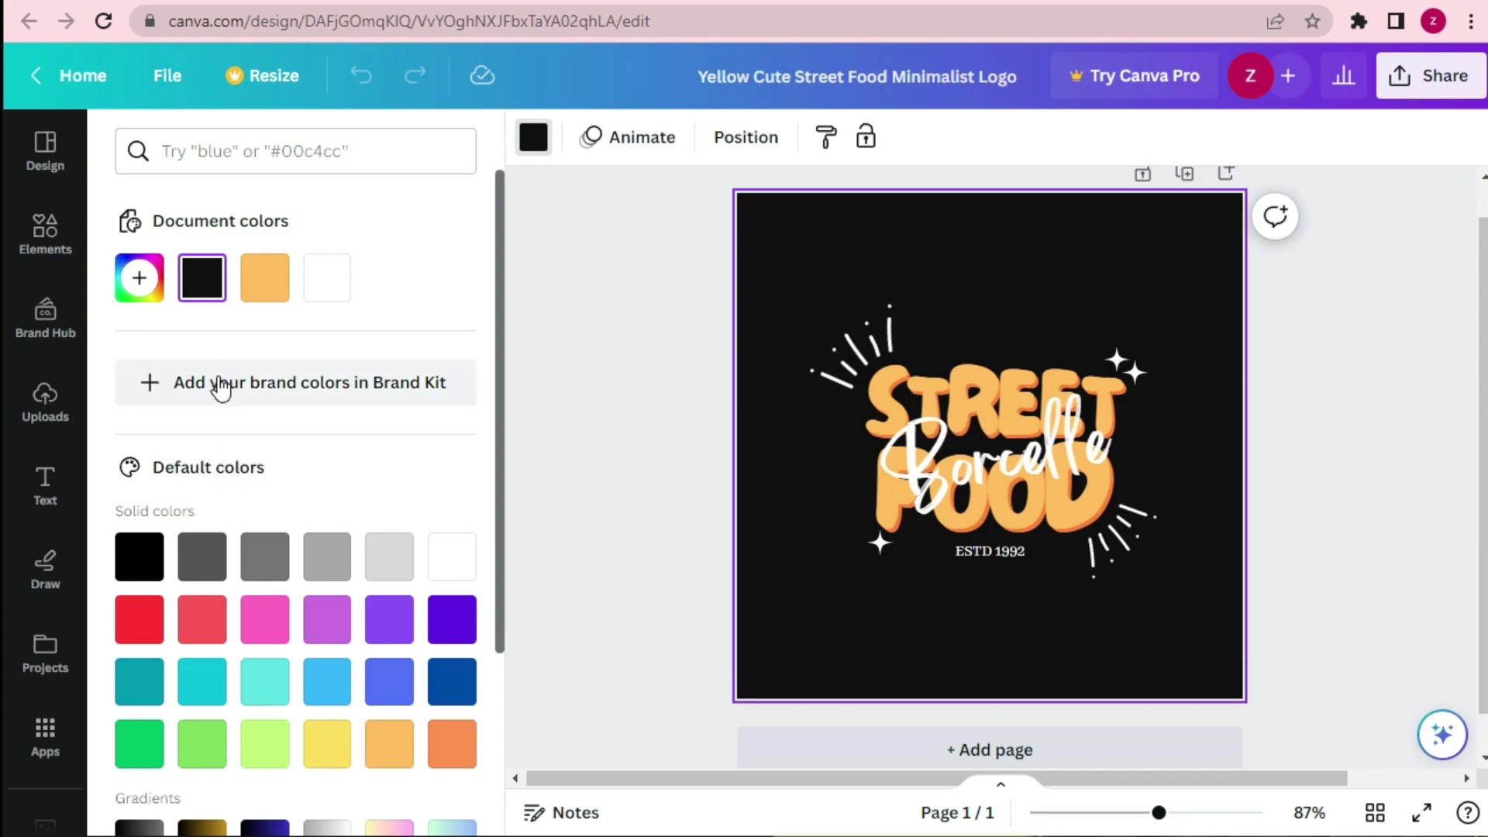
click(244, 391)
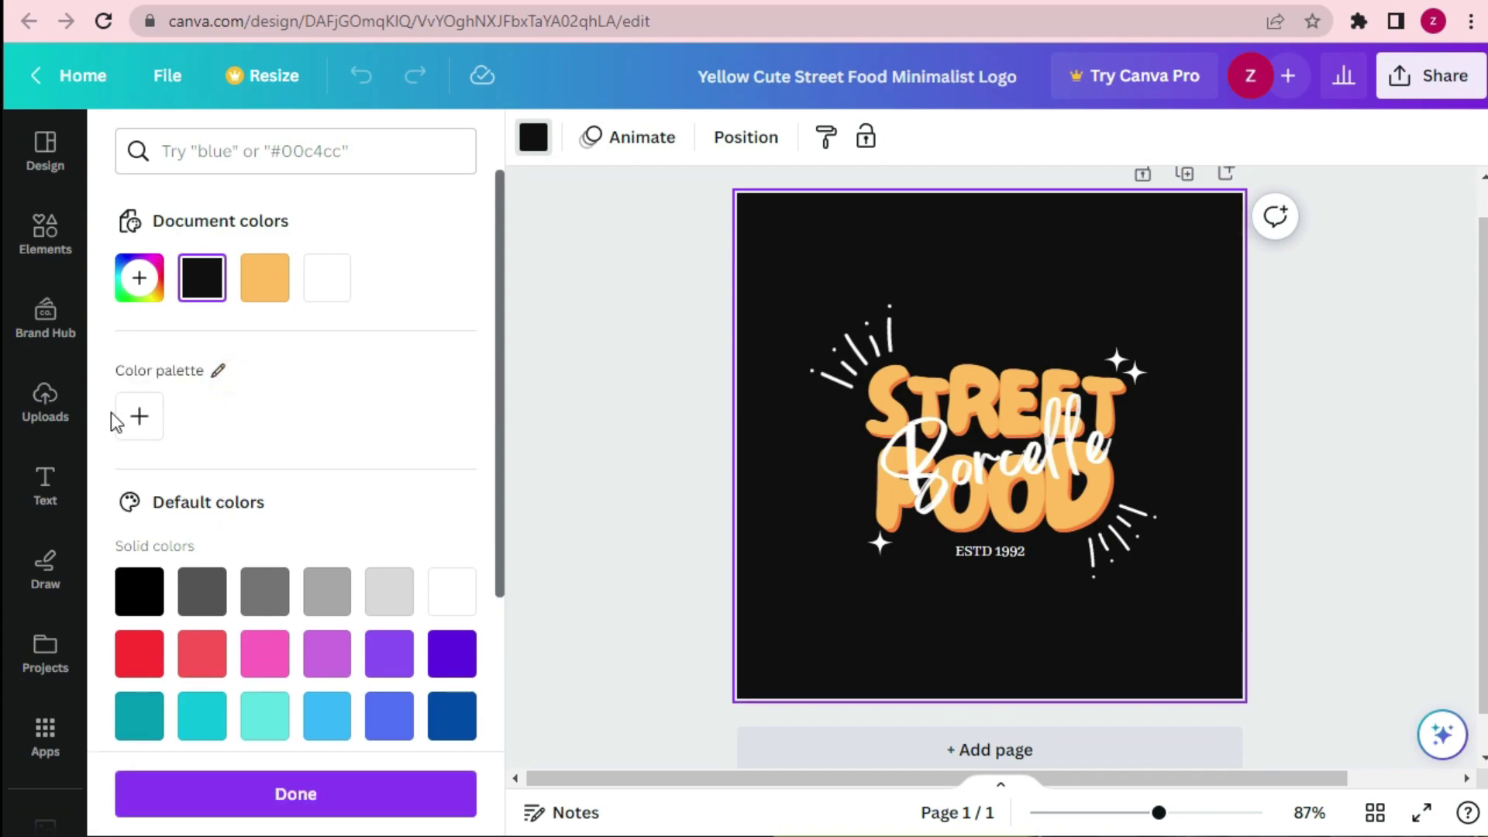
click(138, 417)
click(259, 555)
click(332, 508)
click(434, 476)
drag(436, 479, 464, 544)
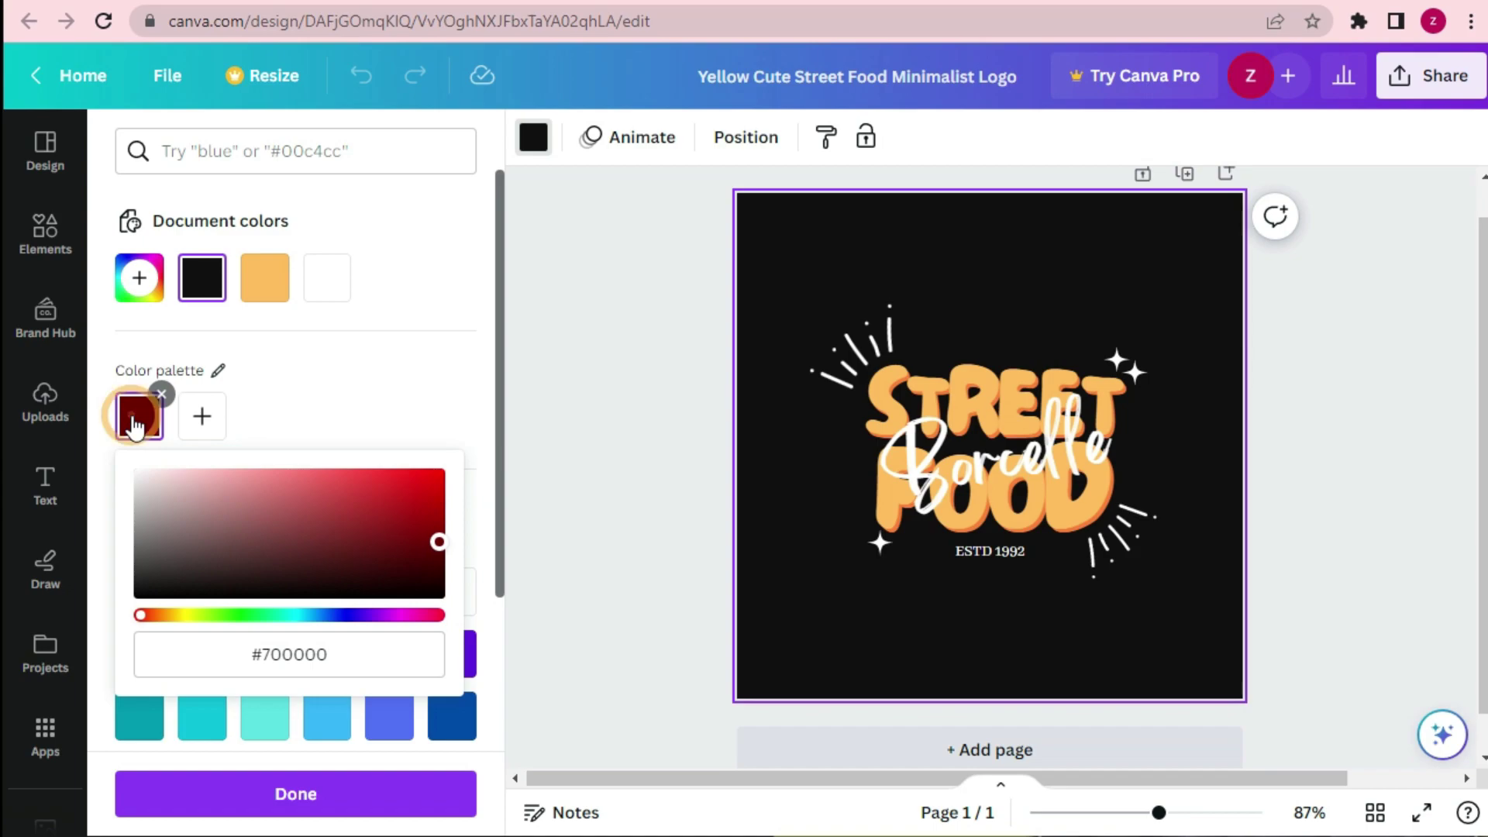
- Add a second brand palette color, the grayish brown #746363
click(205, 426)
click(205, 427)
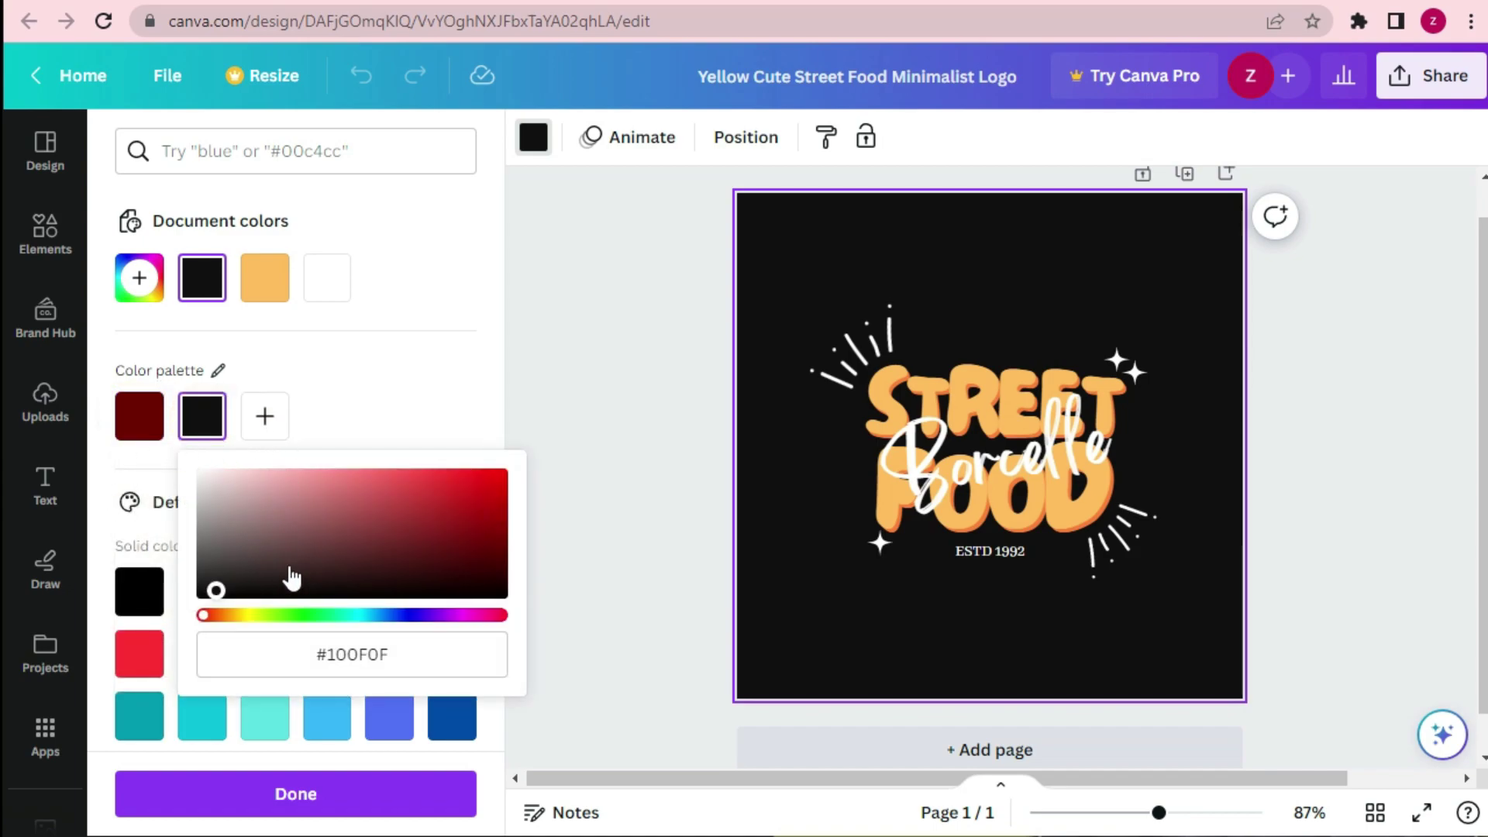
drag(275, 577, 242, 539)
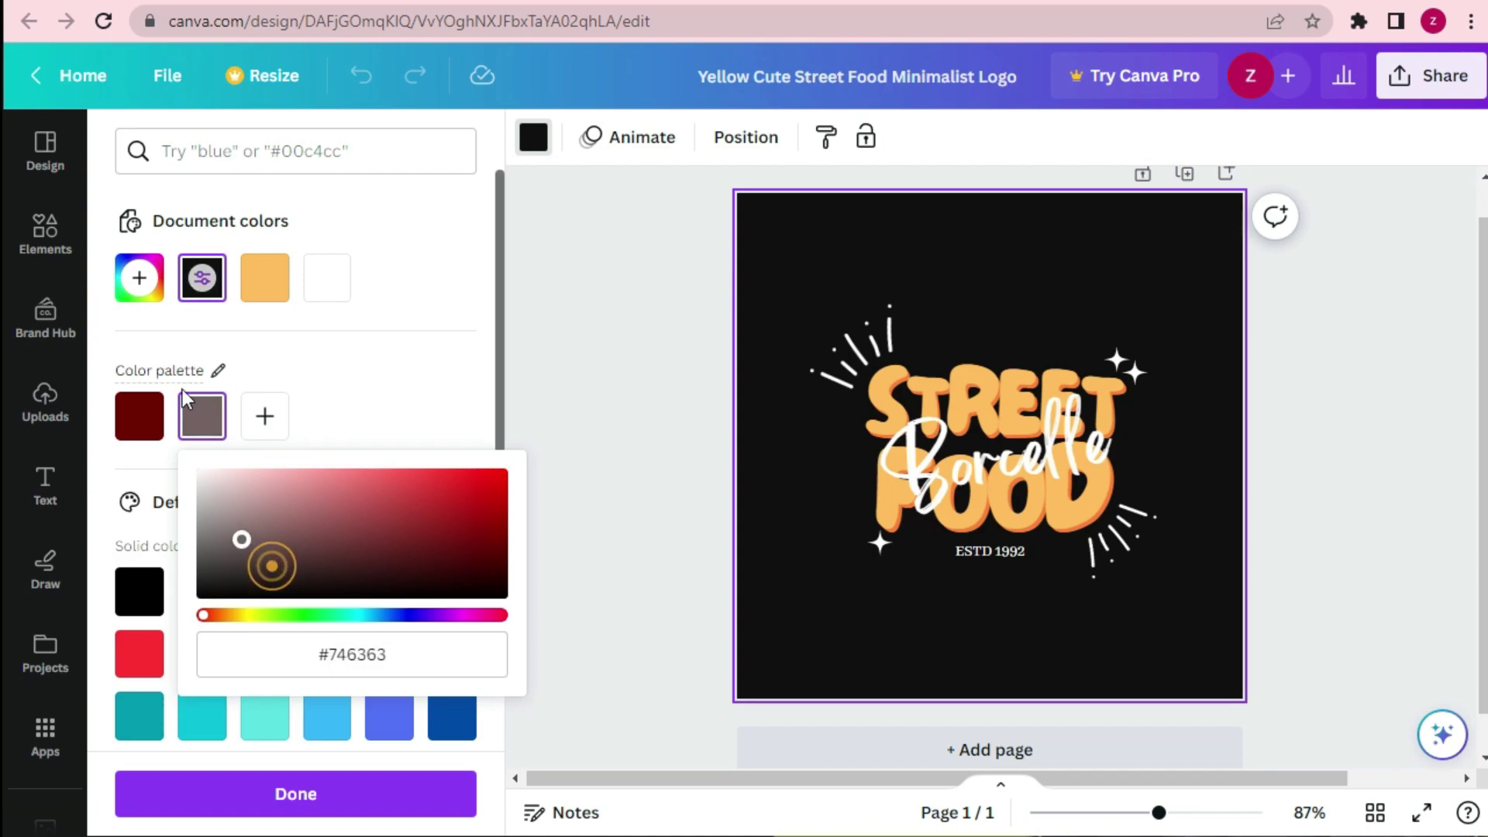
scroll(280, 382, down, 3)
scroll(138, 495, up, 5)
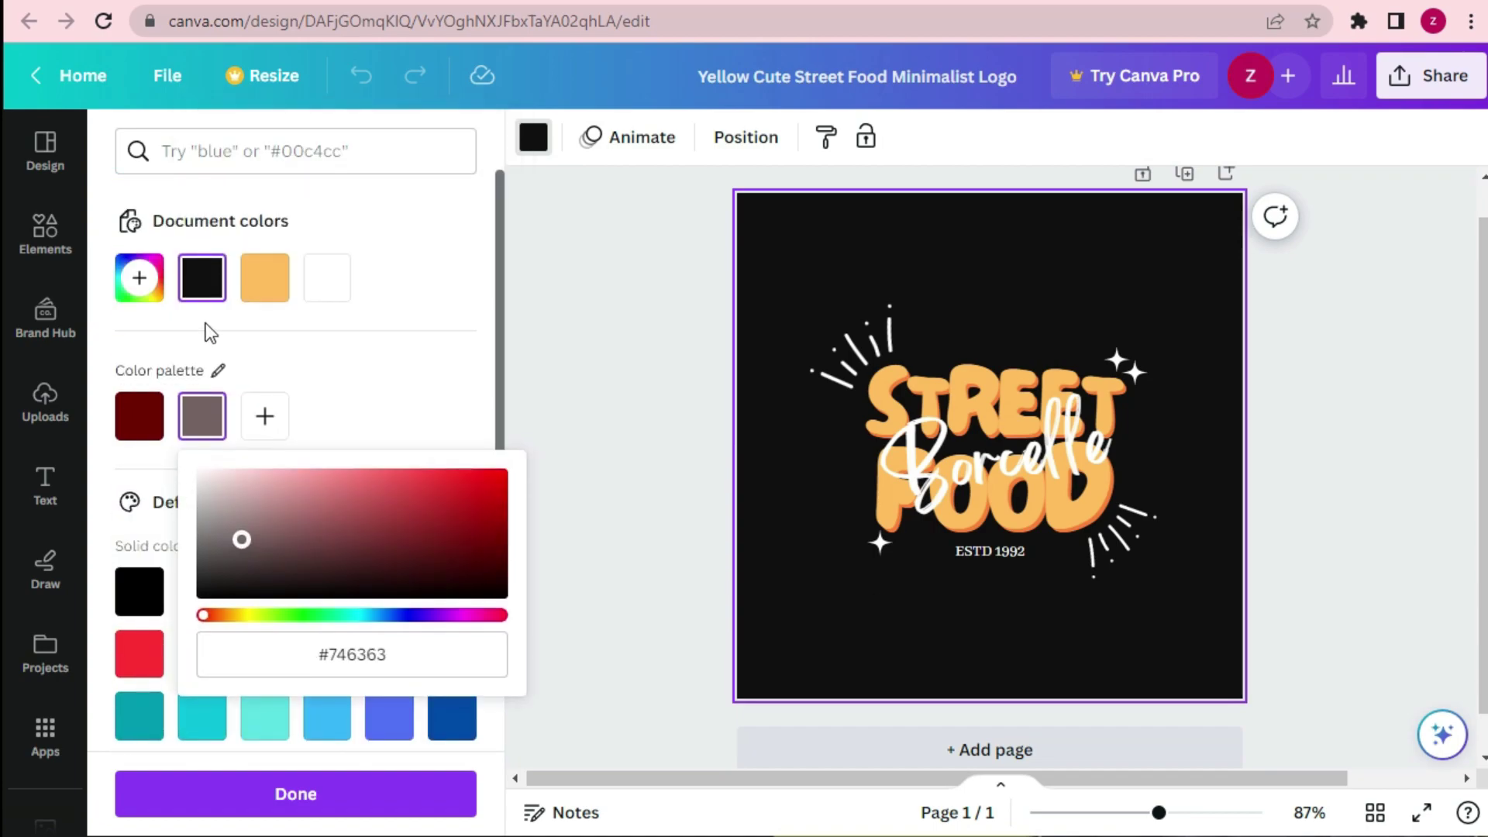
click(329, 399)
- Change the logo background to a custom very dark maroon
click(140, 277)
drag(266, 515, 486, 495)
click(480, 302)
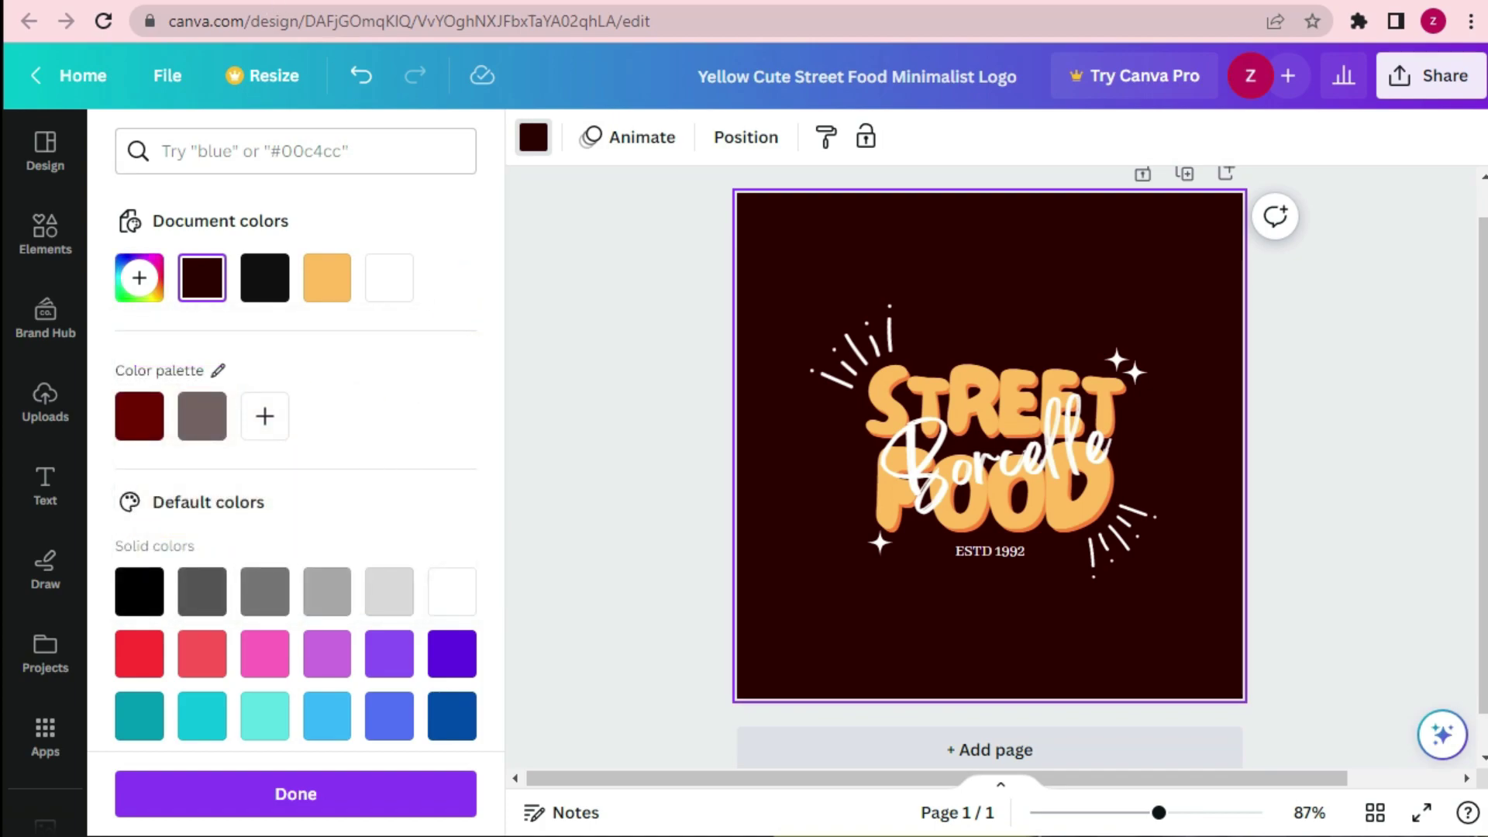
click(186, 4)
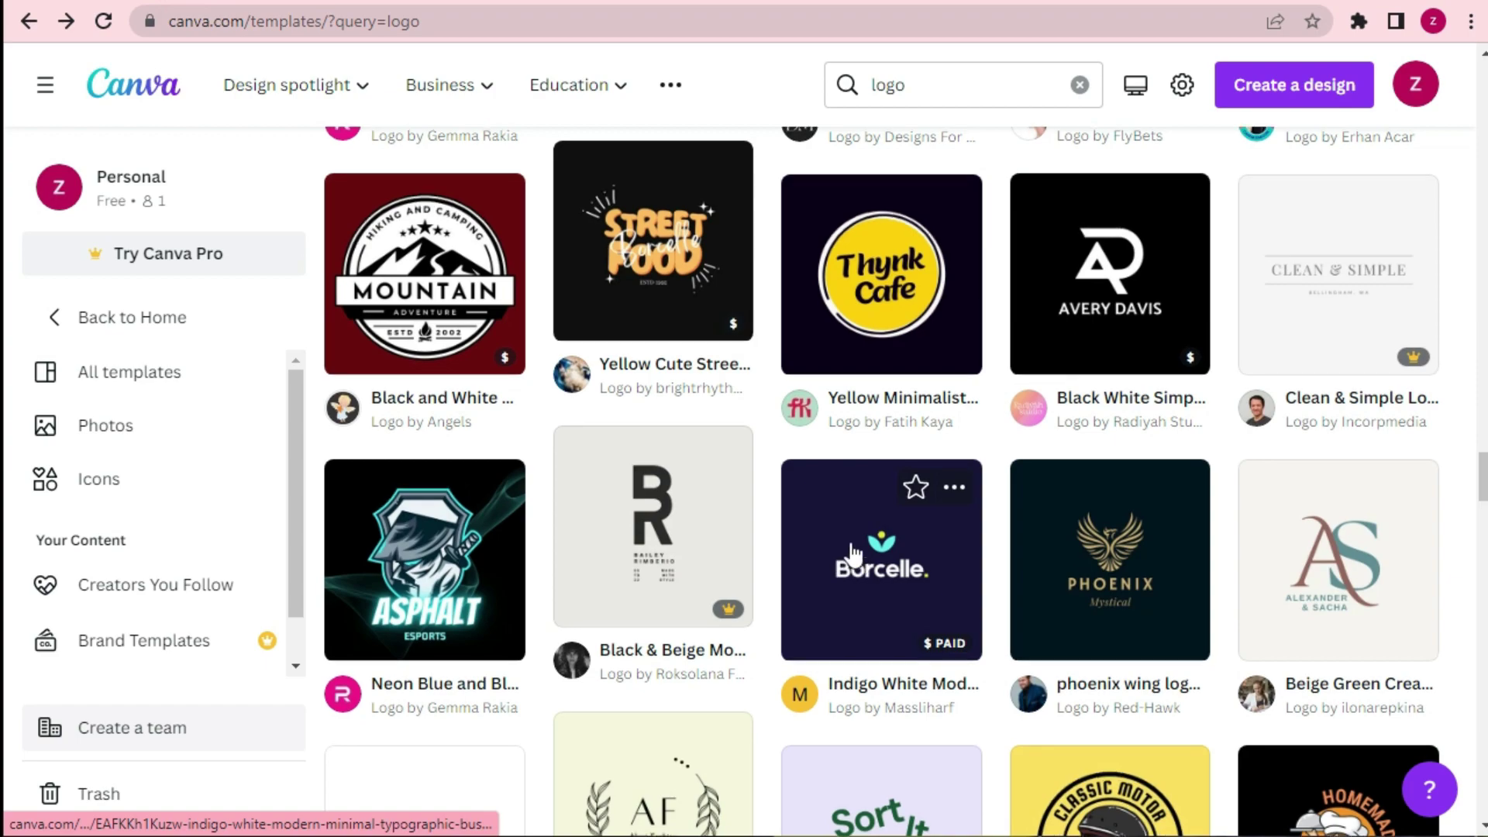
scroll(702, 371, up, 2)
click(590, 2)
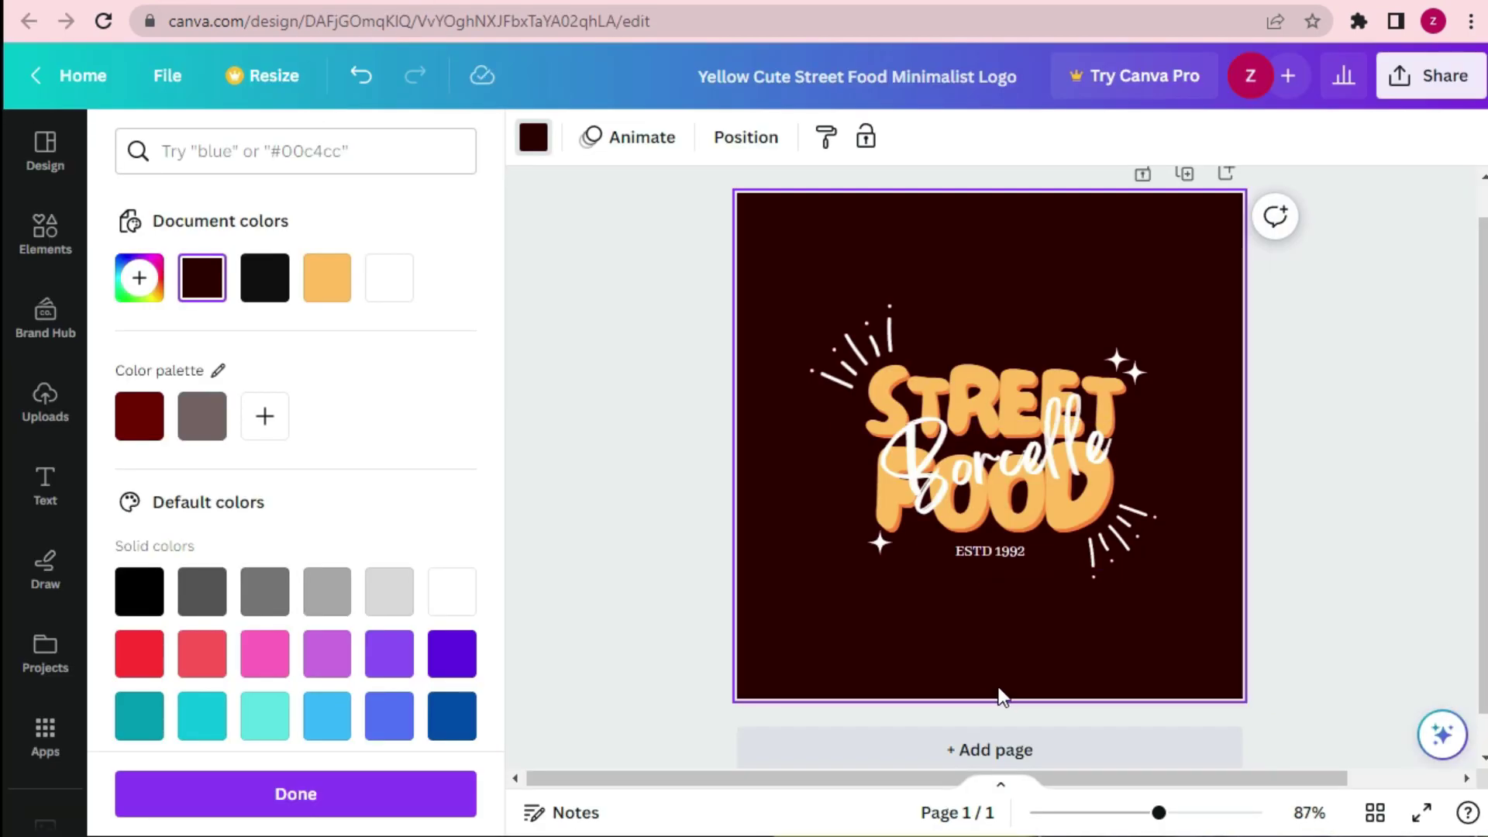
- Replace the word STREET with CORNER and scale the text down to about size 64.9
click(1006, 385)
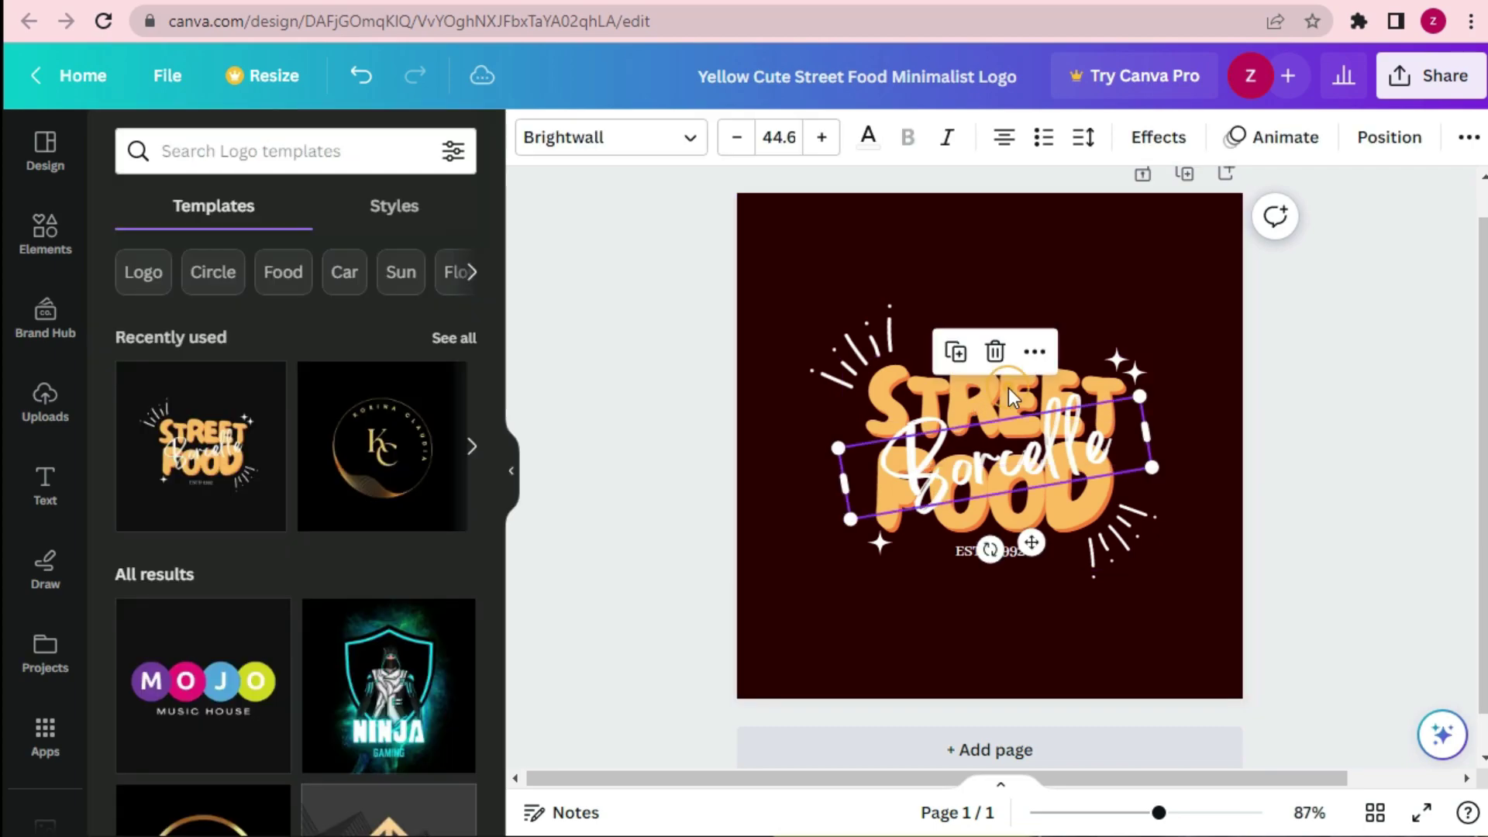
click(902, 386)
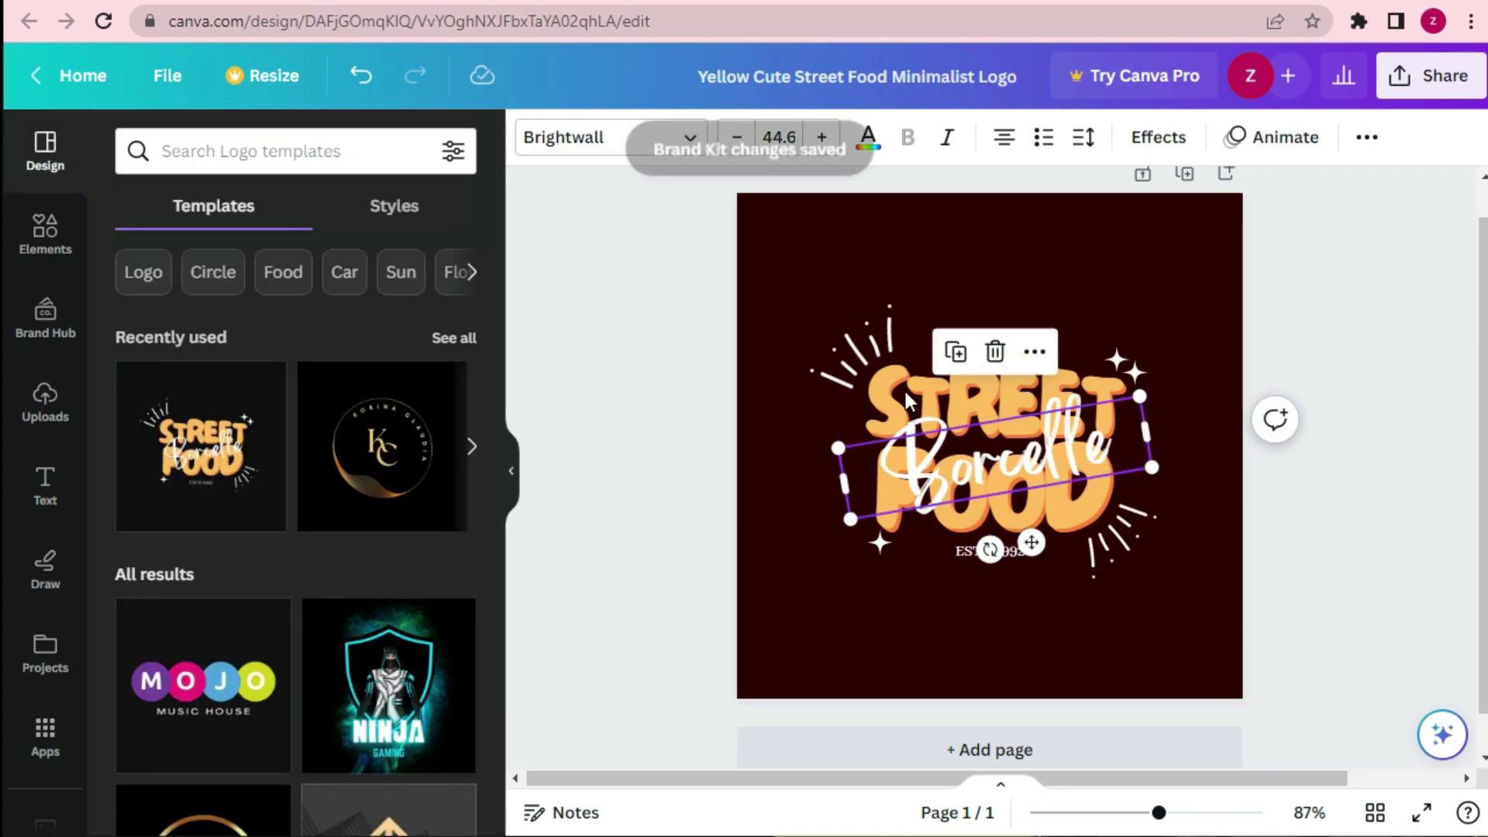
click(992, 378)
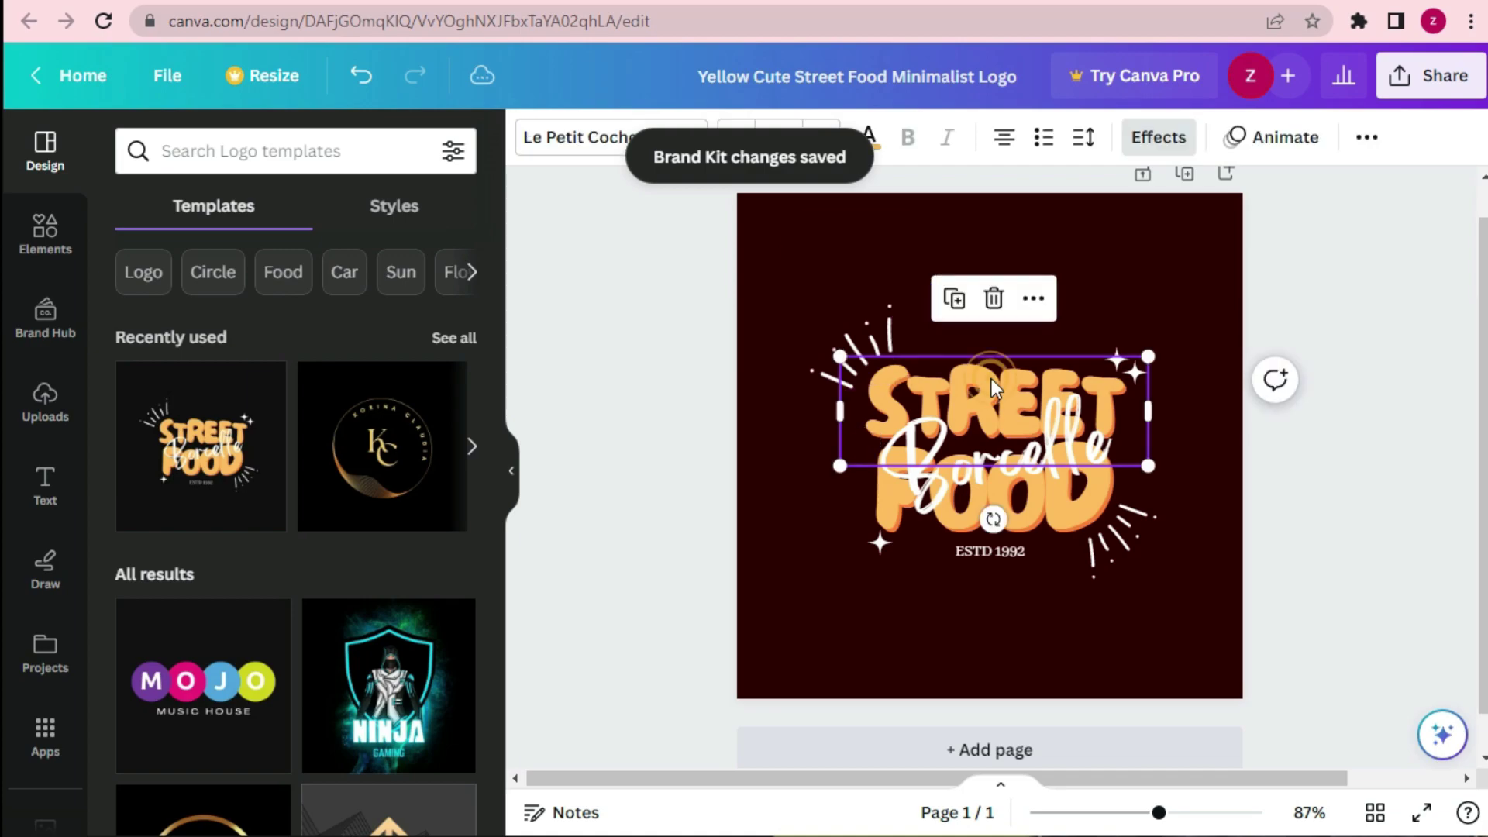
double_click(992, 379)
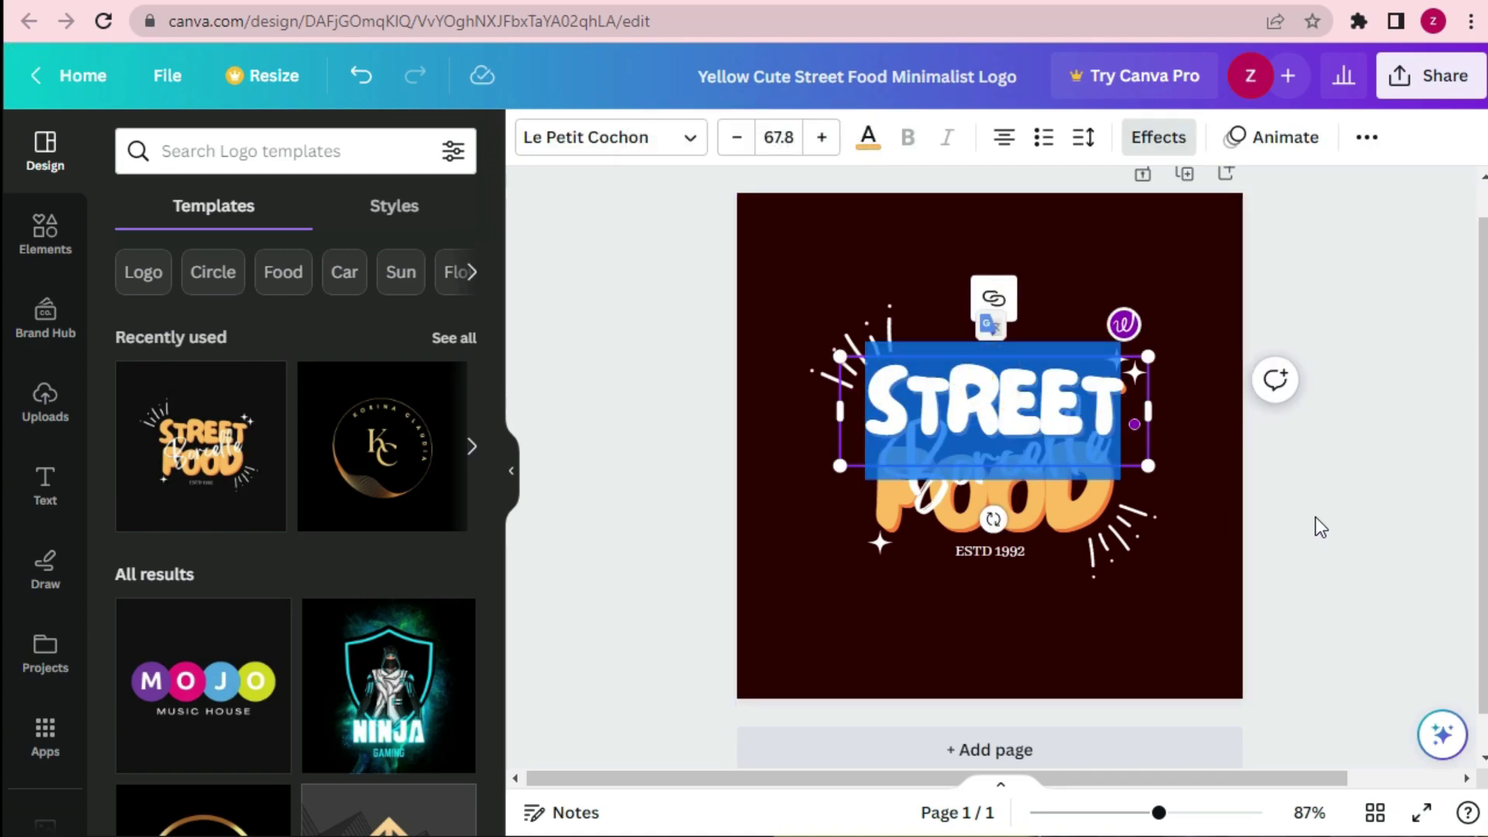
text(CORNER)
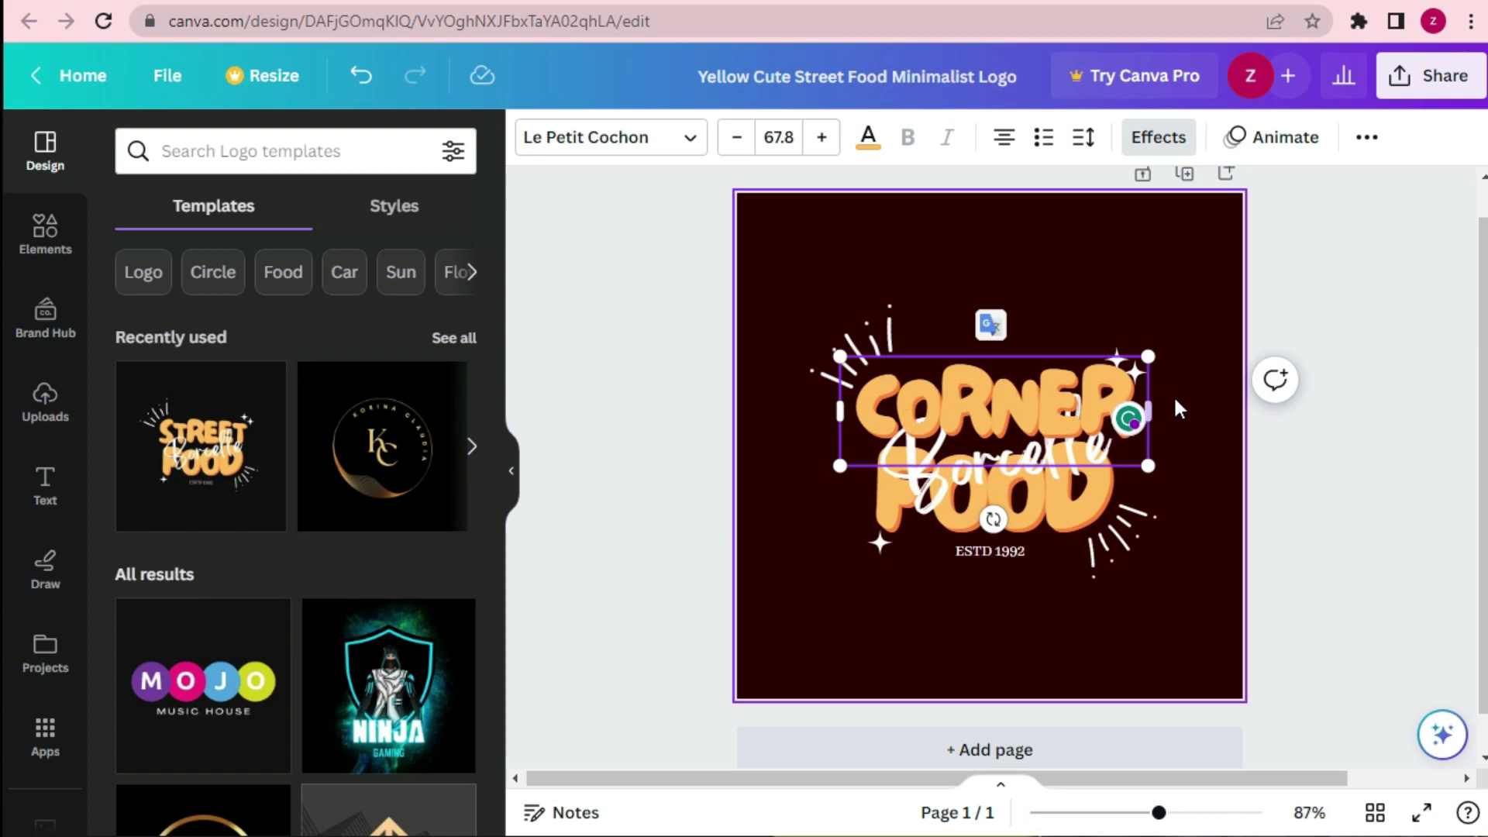
drag(1148, 466, 1136, 461)
- Move the outer small sparkle beside CORNER slightly to the right
click(1132, 514)
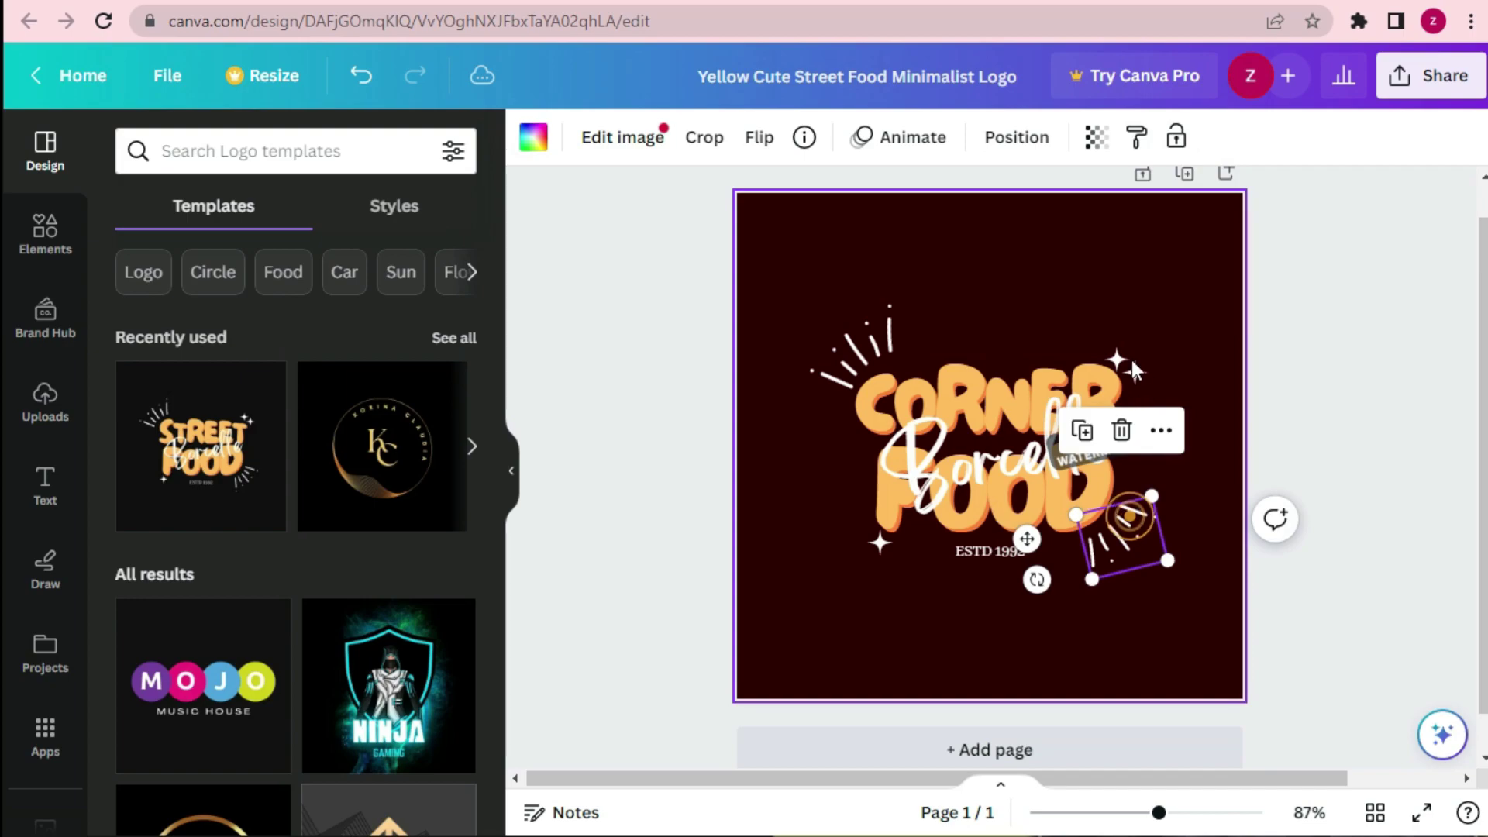
click(1136, 373)
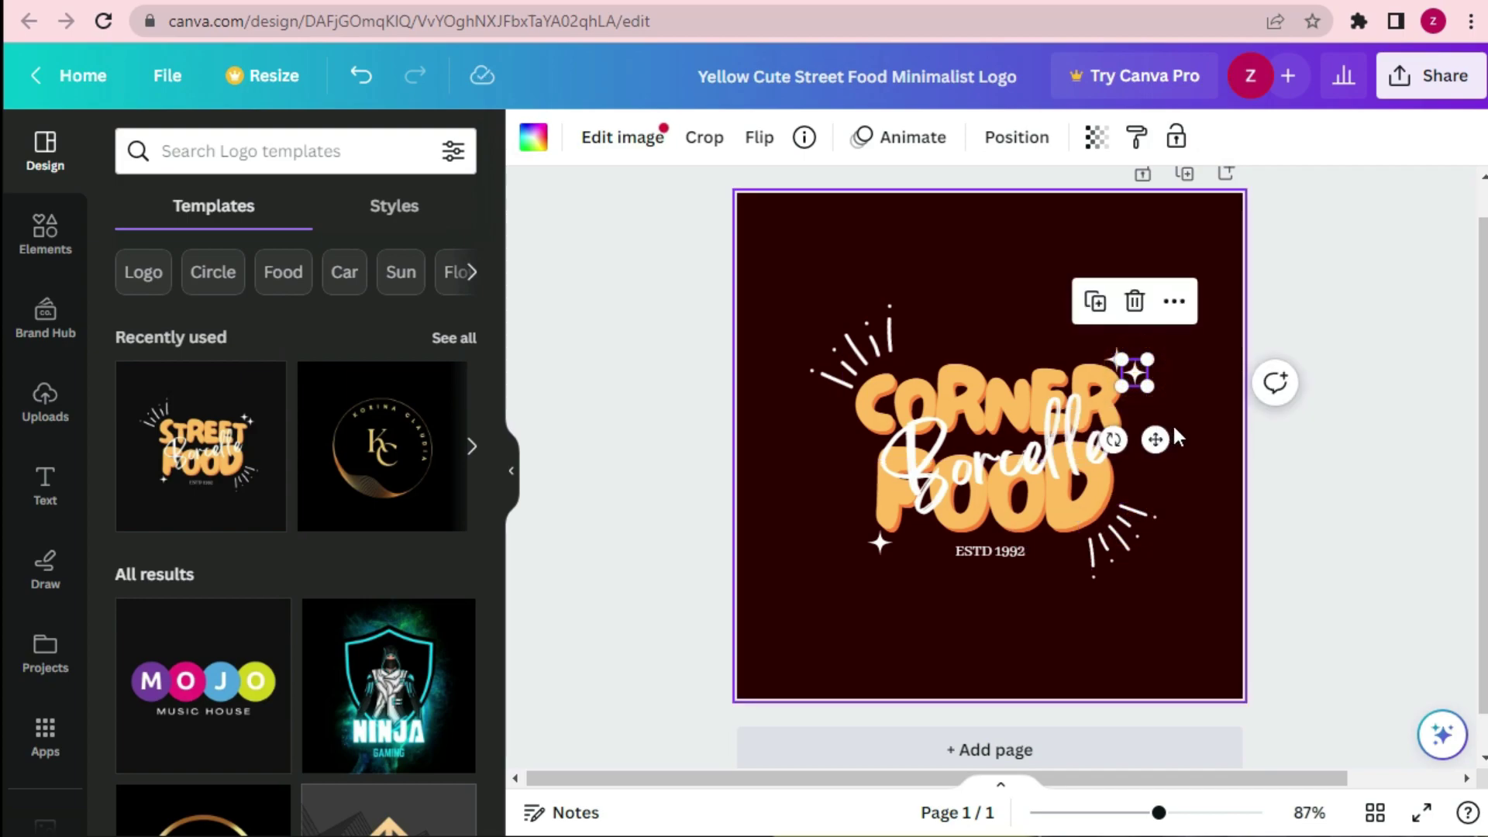
drag(1156, 440, 1168, 441)
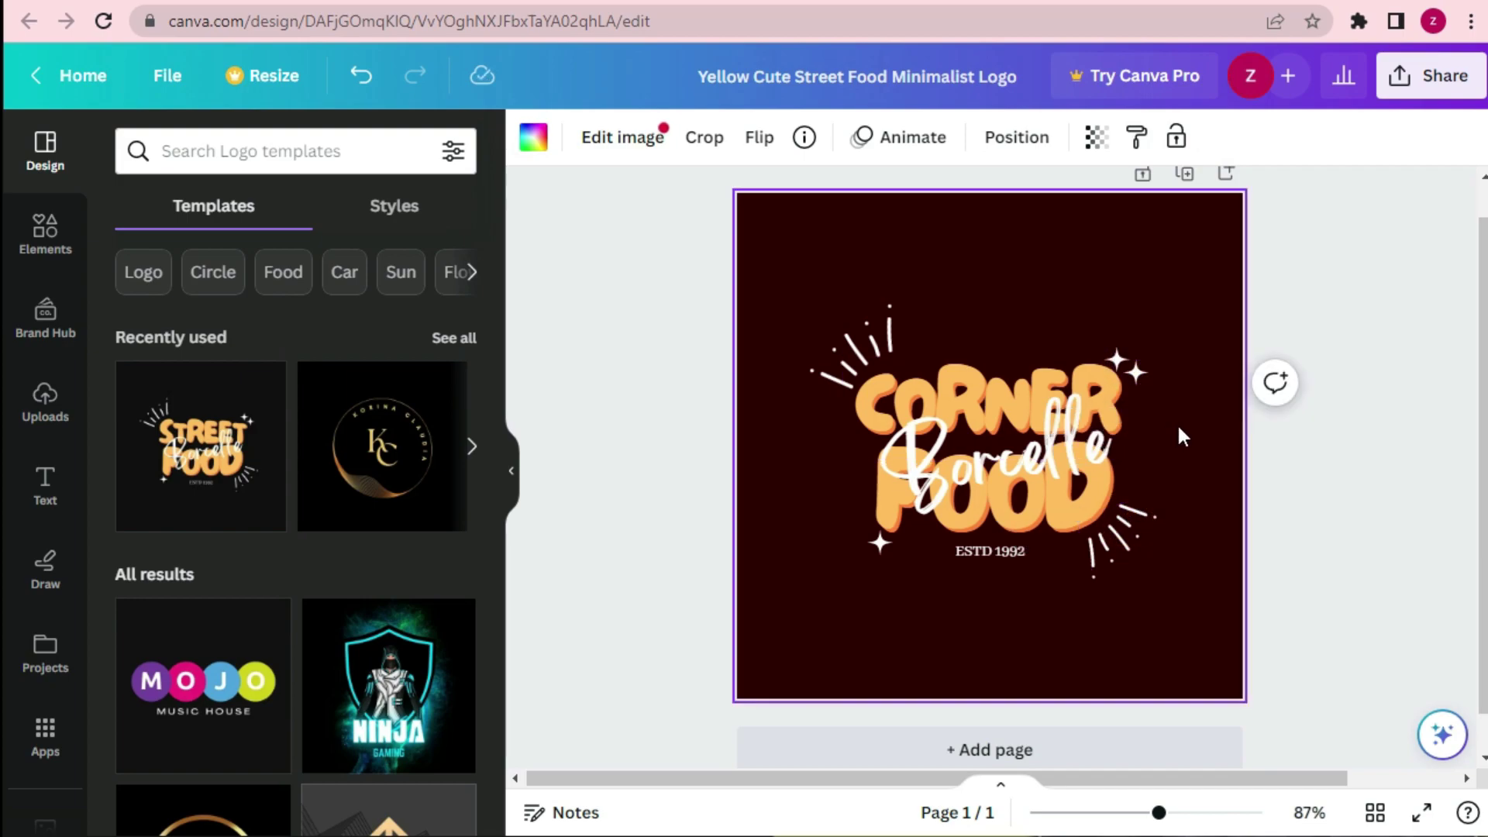
click(1119, 358)
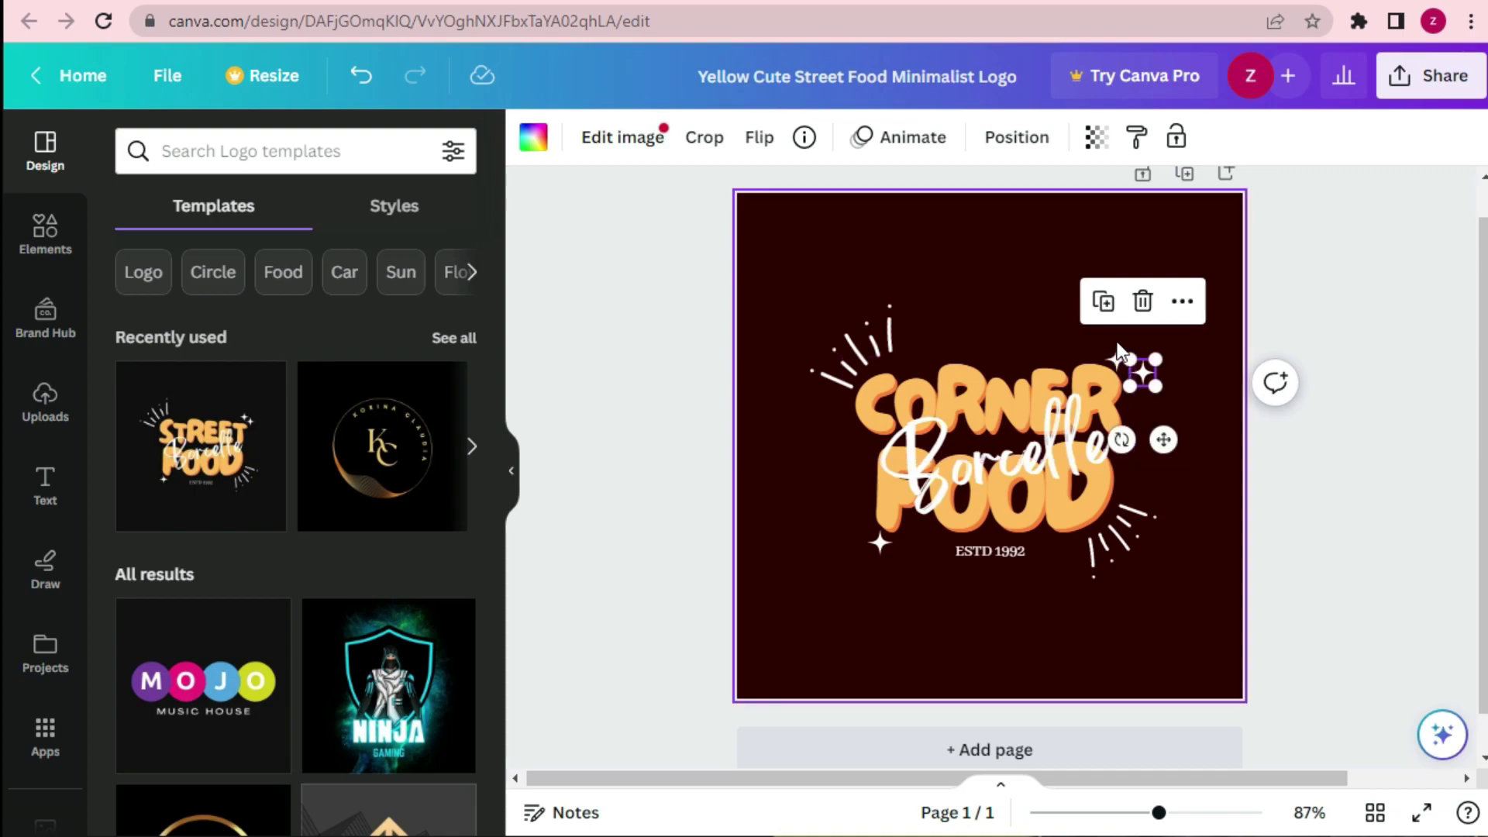
click(1115, 335)
click(1117, 361)
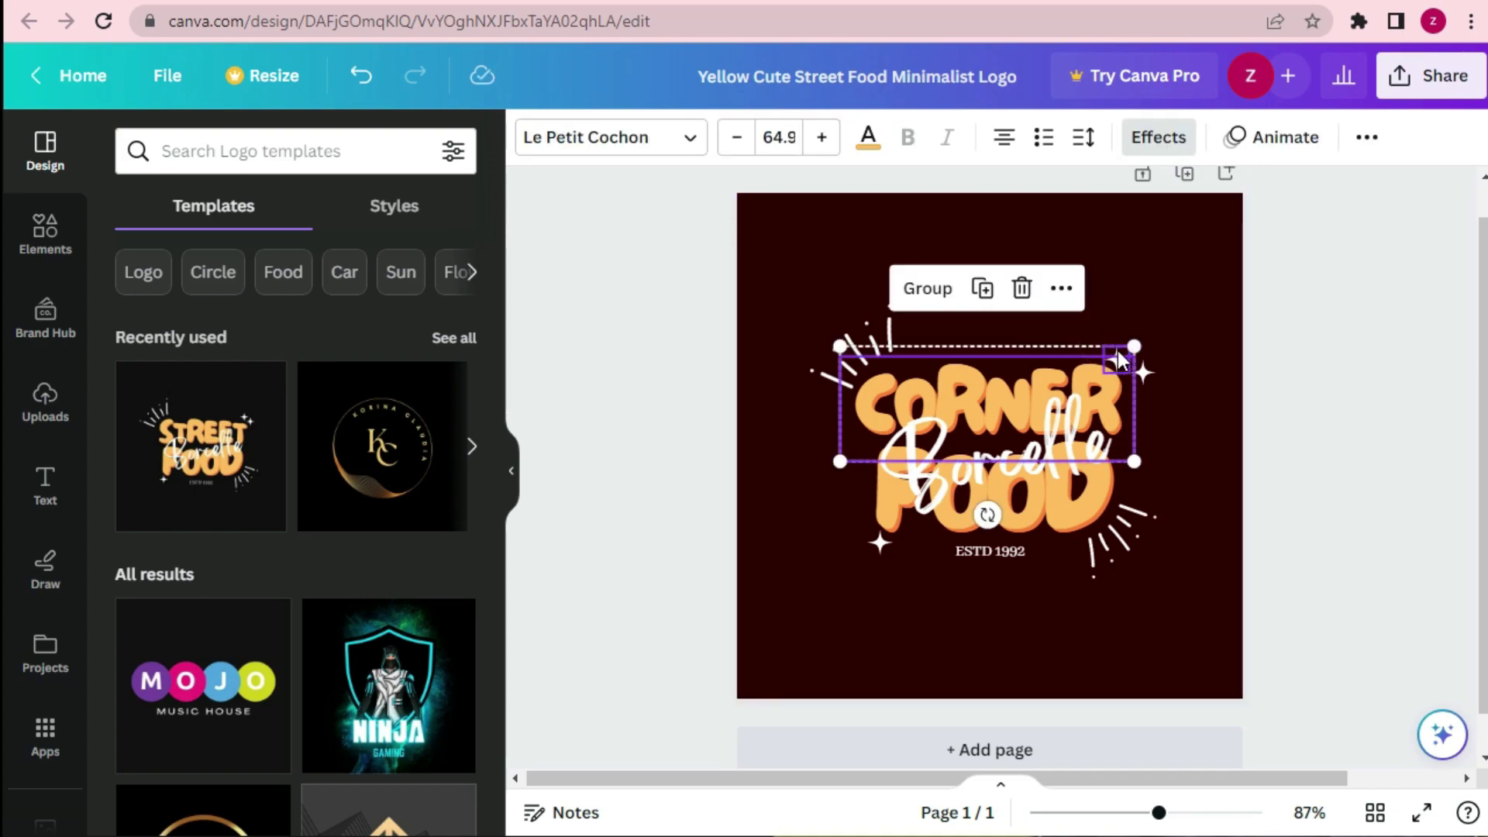
click(1110, 318)
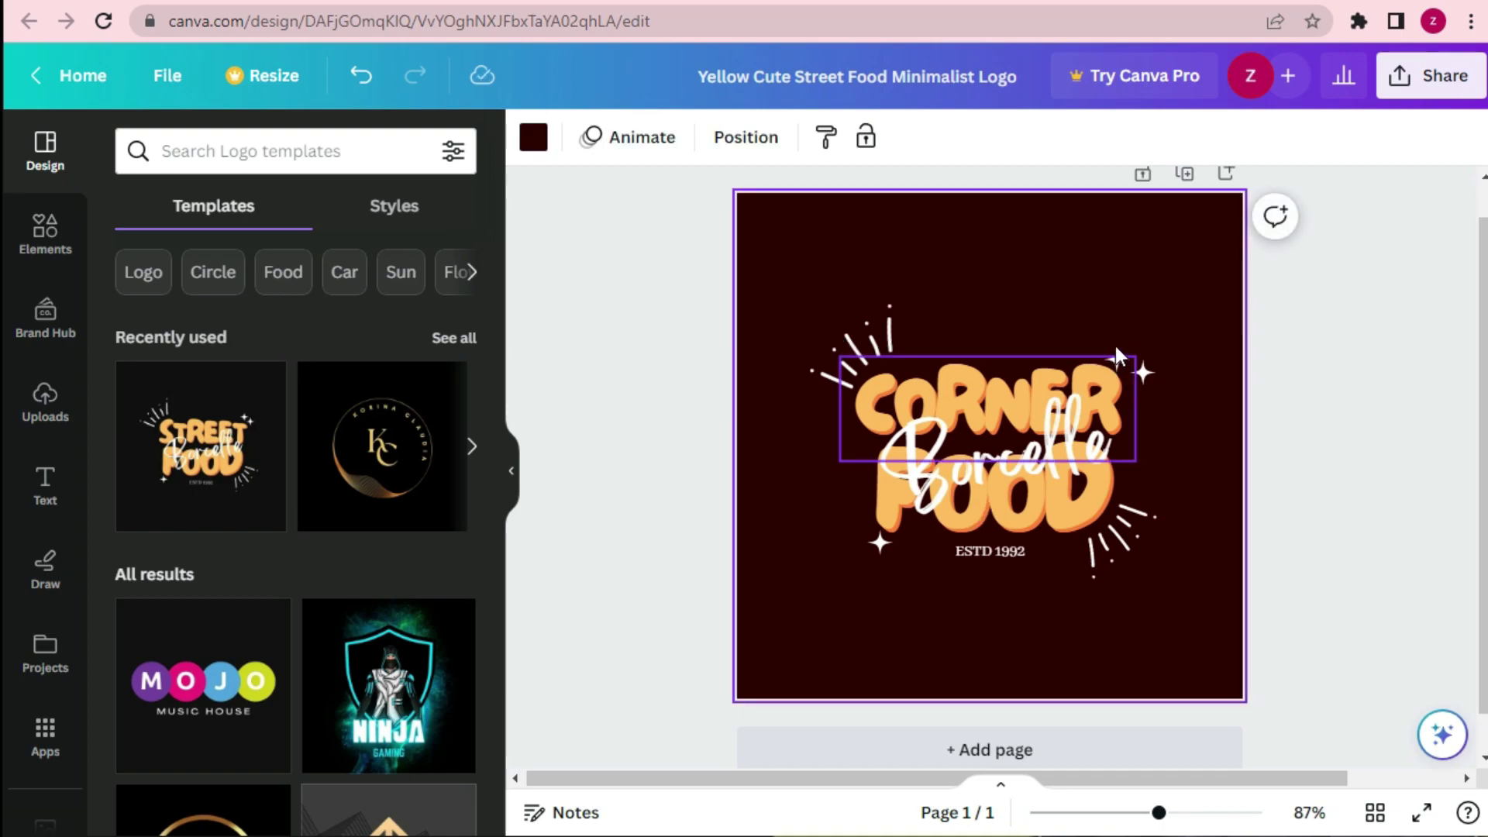
click(1117, 353)
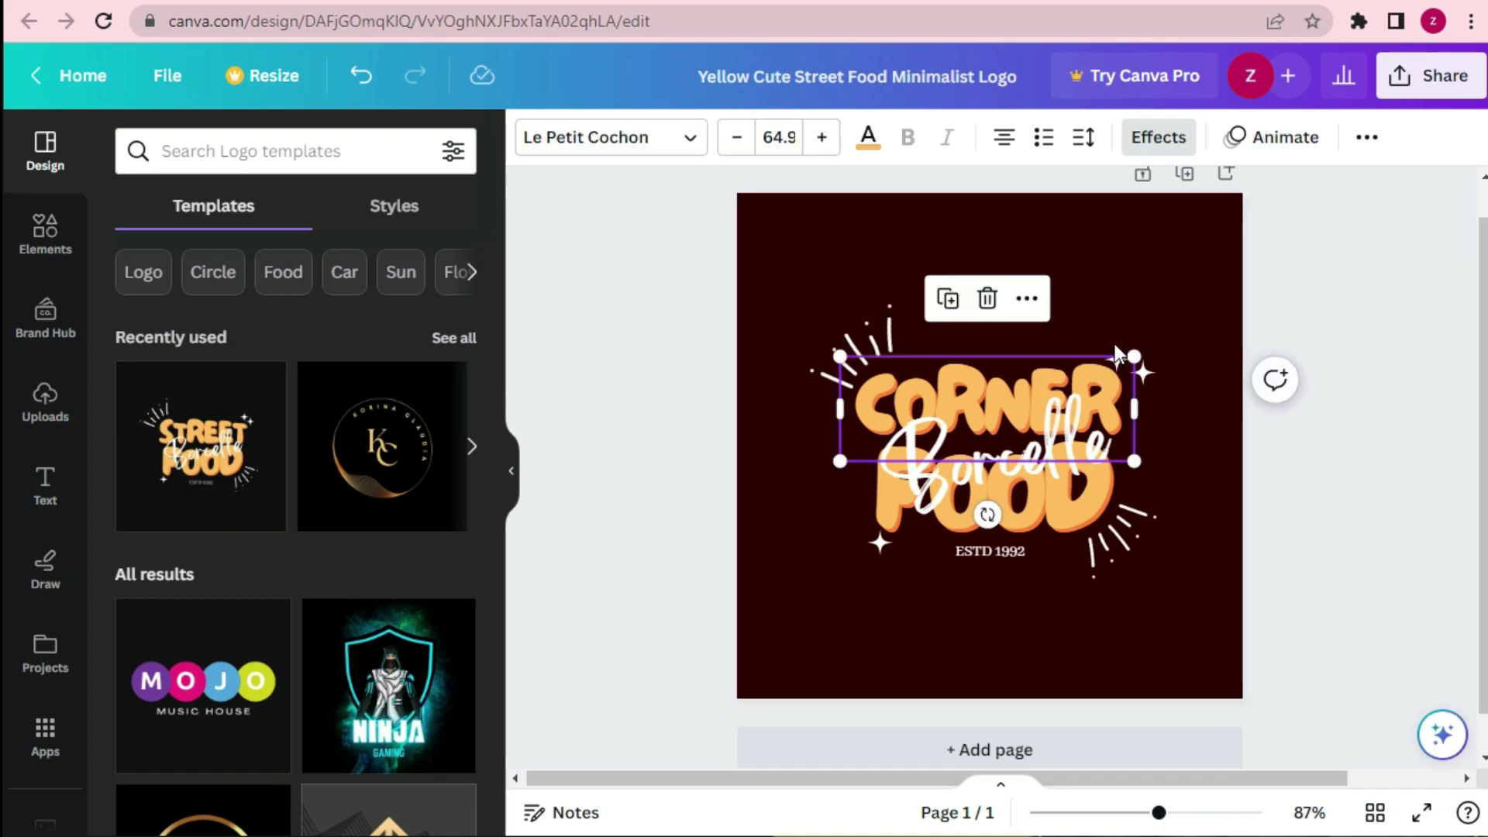
- Nudge the inner small sparkle above the end of CORNER slightly upward so it clears the lettering
scroll(1162, 322, up, 3)
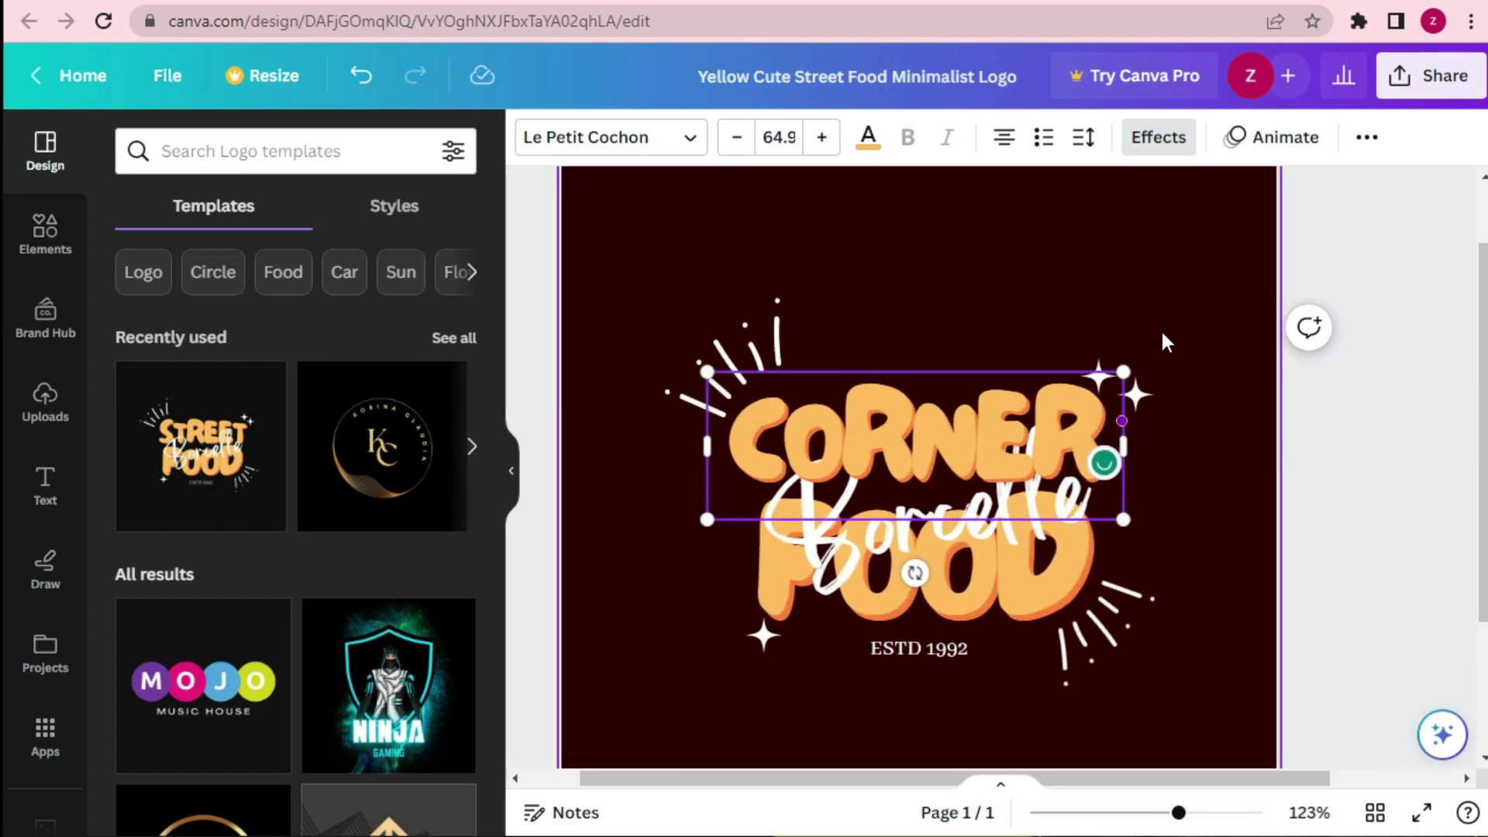
scroll(1160, 328, up, 5)
click(1099, 365)
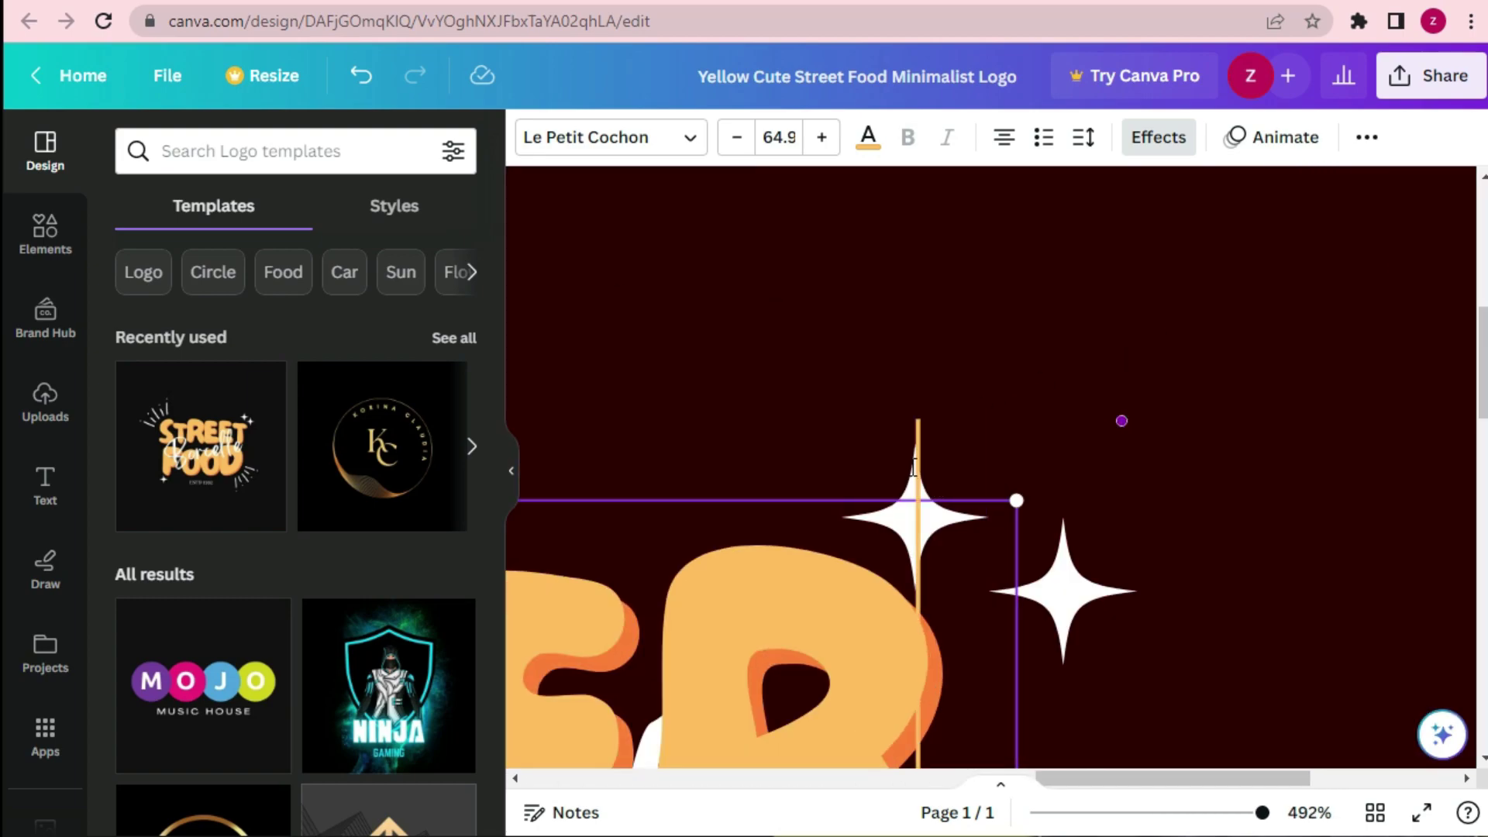
click(1058, 298)
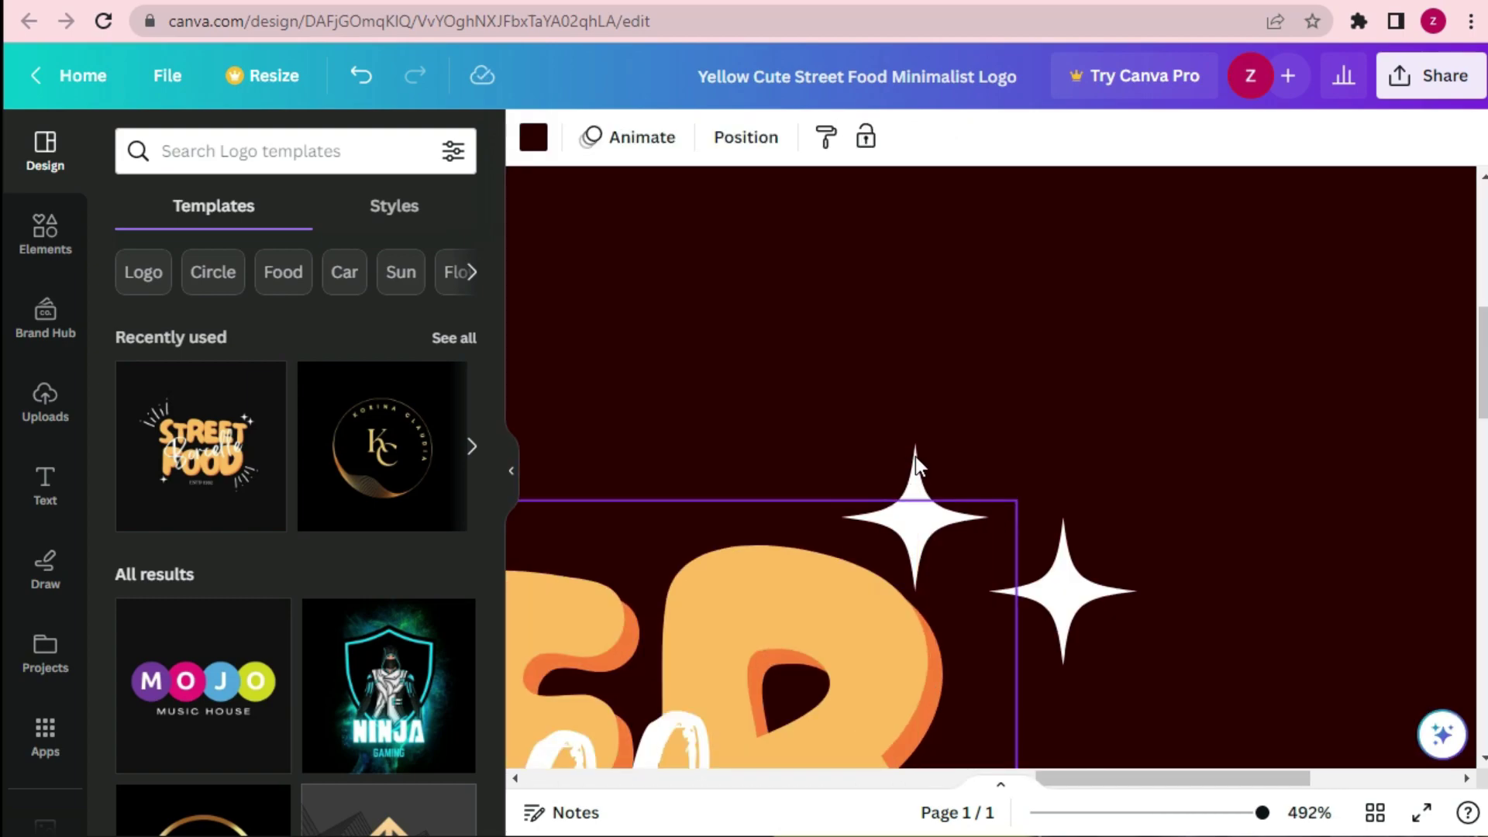
click(920, 456)
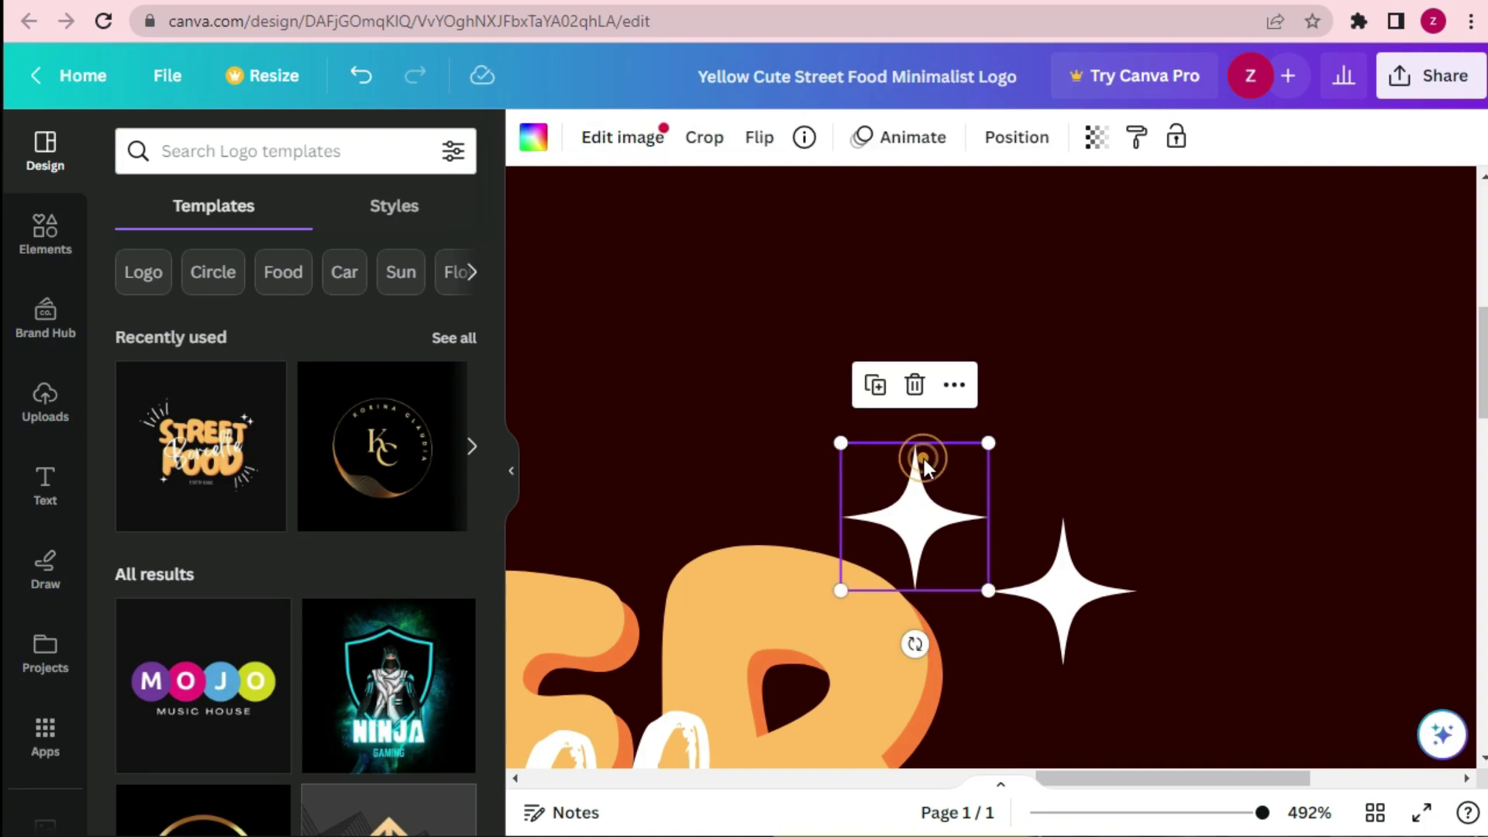
key(Up)
key(Up)
key(Up)
key(Up)
key(Up)
key(Up)
key(Up)
key(Up)
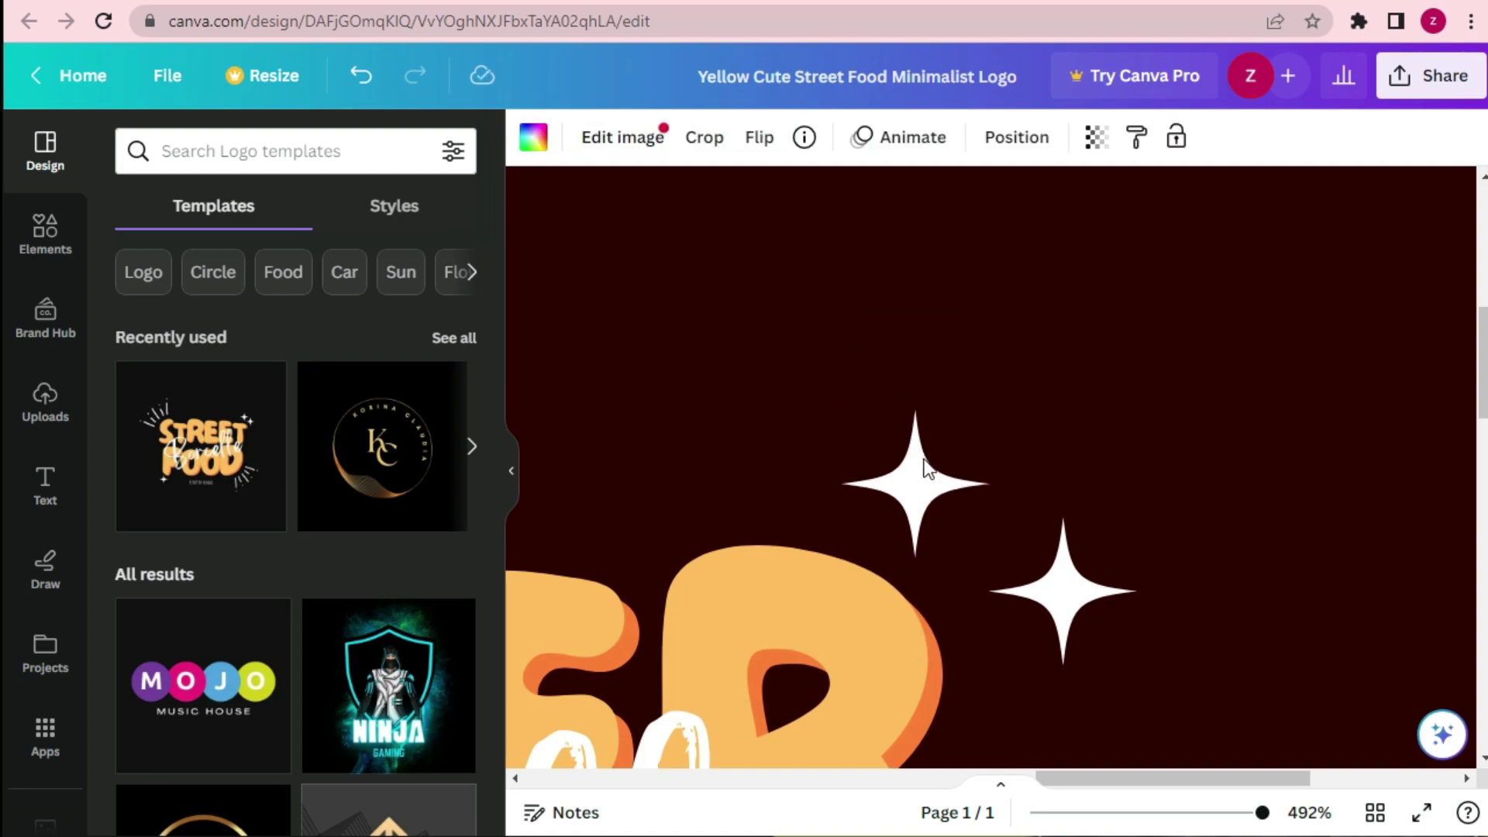
scroll(926, 468, down, 10)
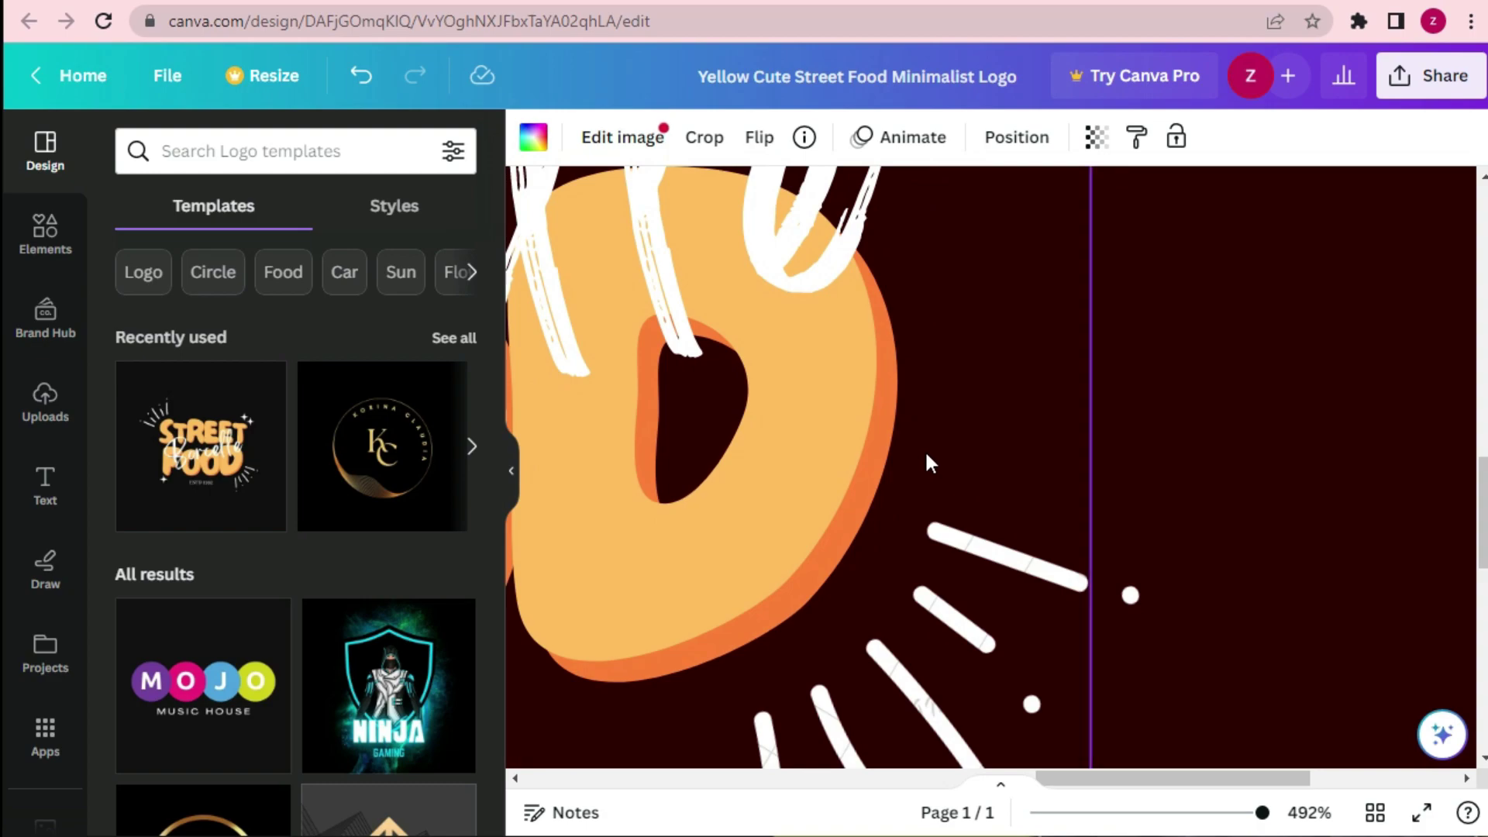
scroll(924, 448, down, 6)
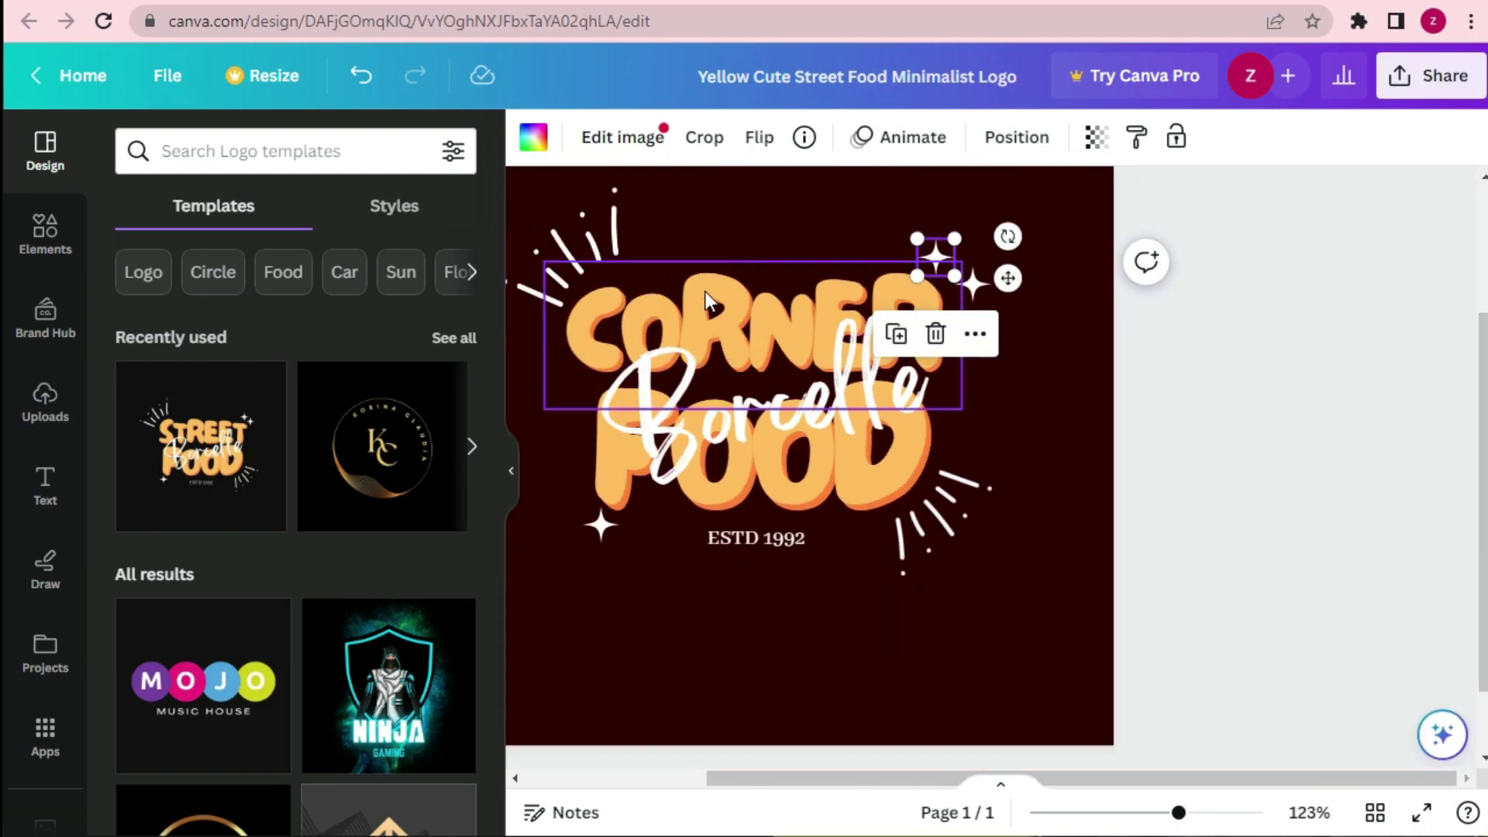
- Replace the script word Borcelle in the middle of the logo with ZAKI
click(707, 293)
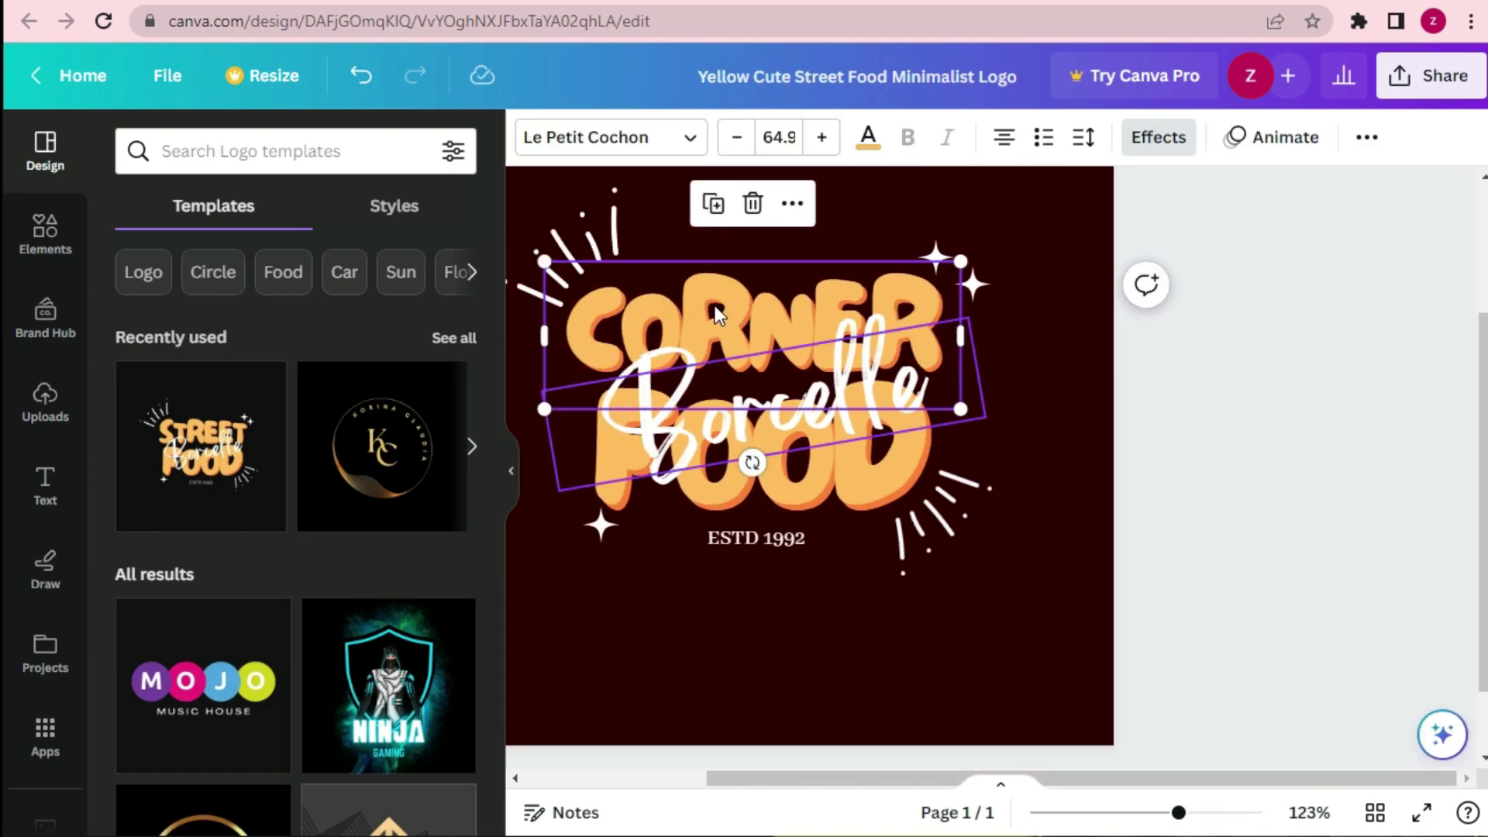
click(715, 305)
click(657, 305)
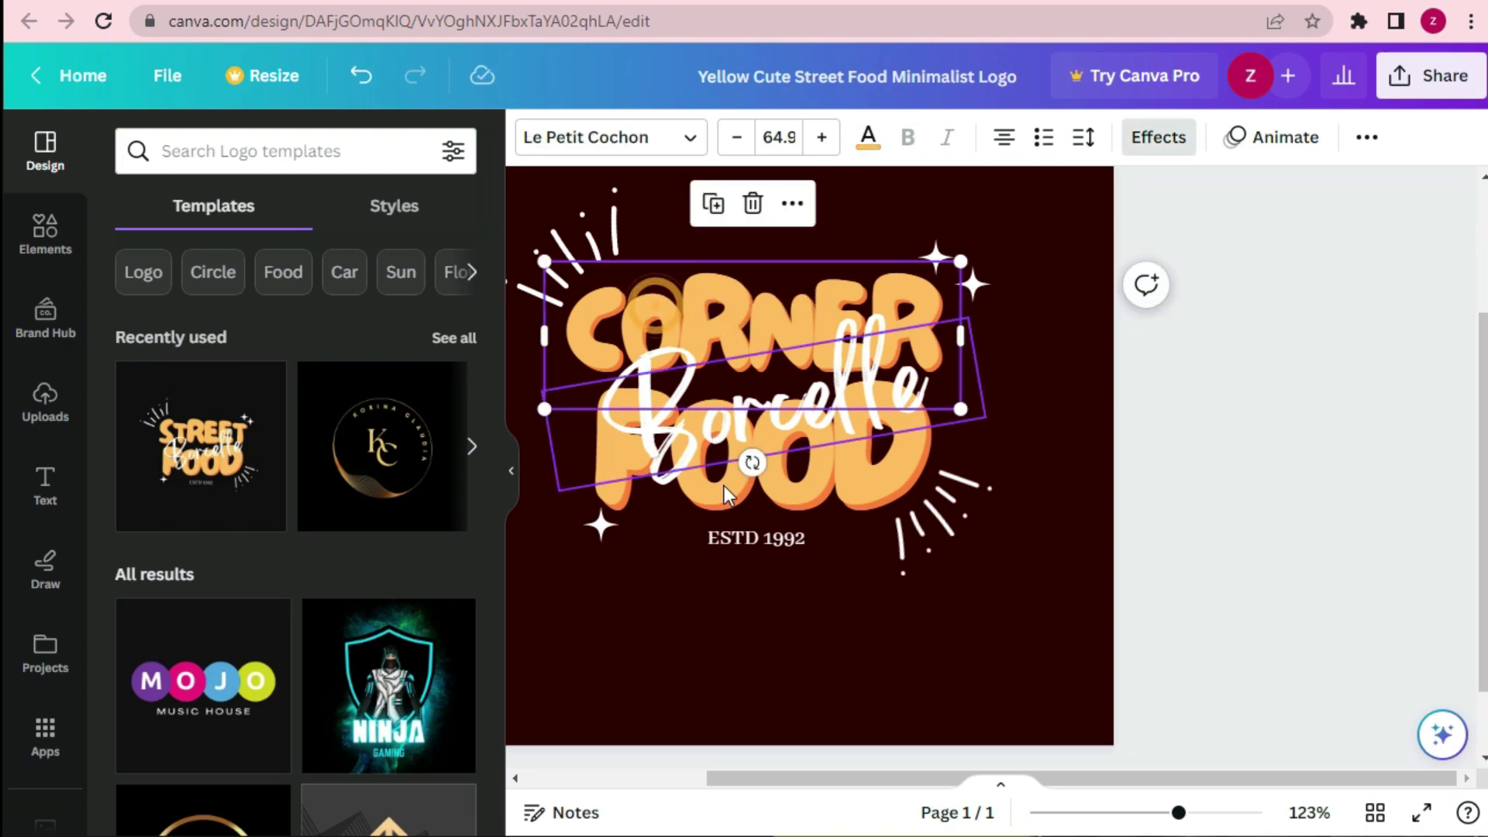
click(676, 435)
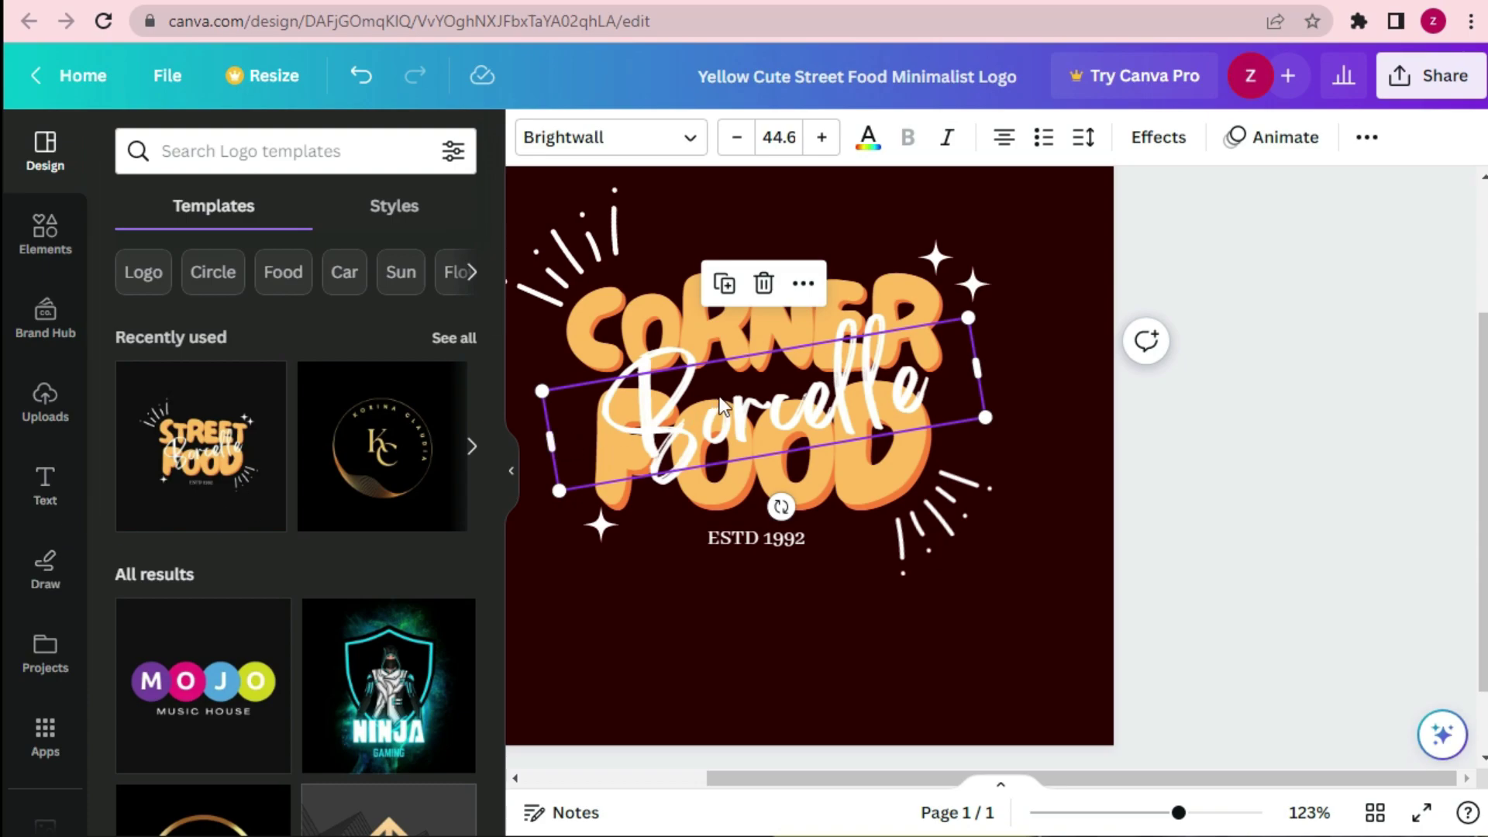
double_click(756, 397)
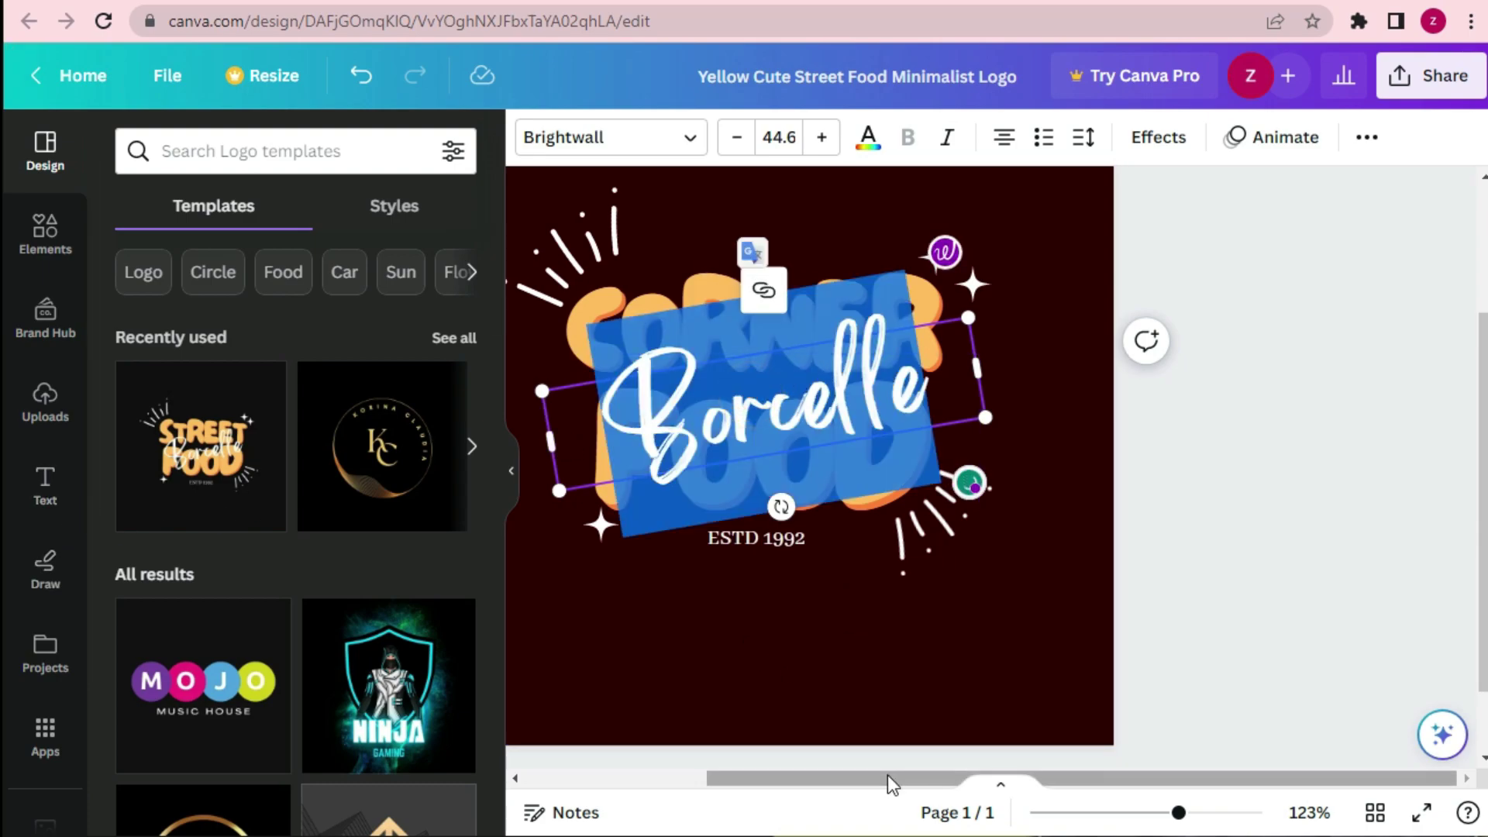
text(ZAKI)
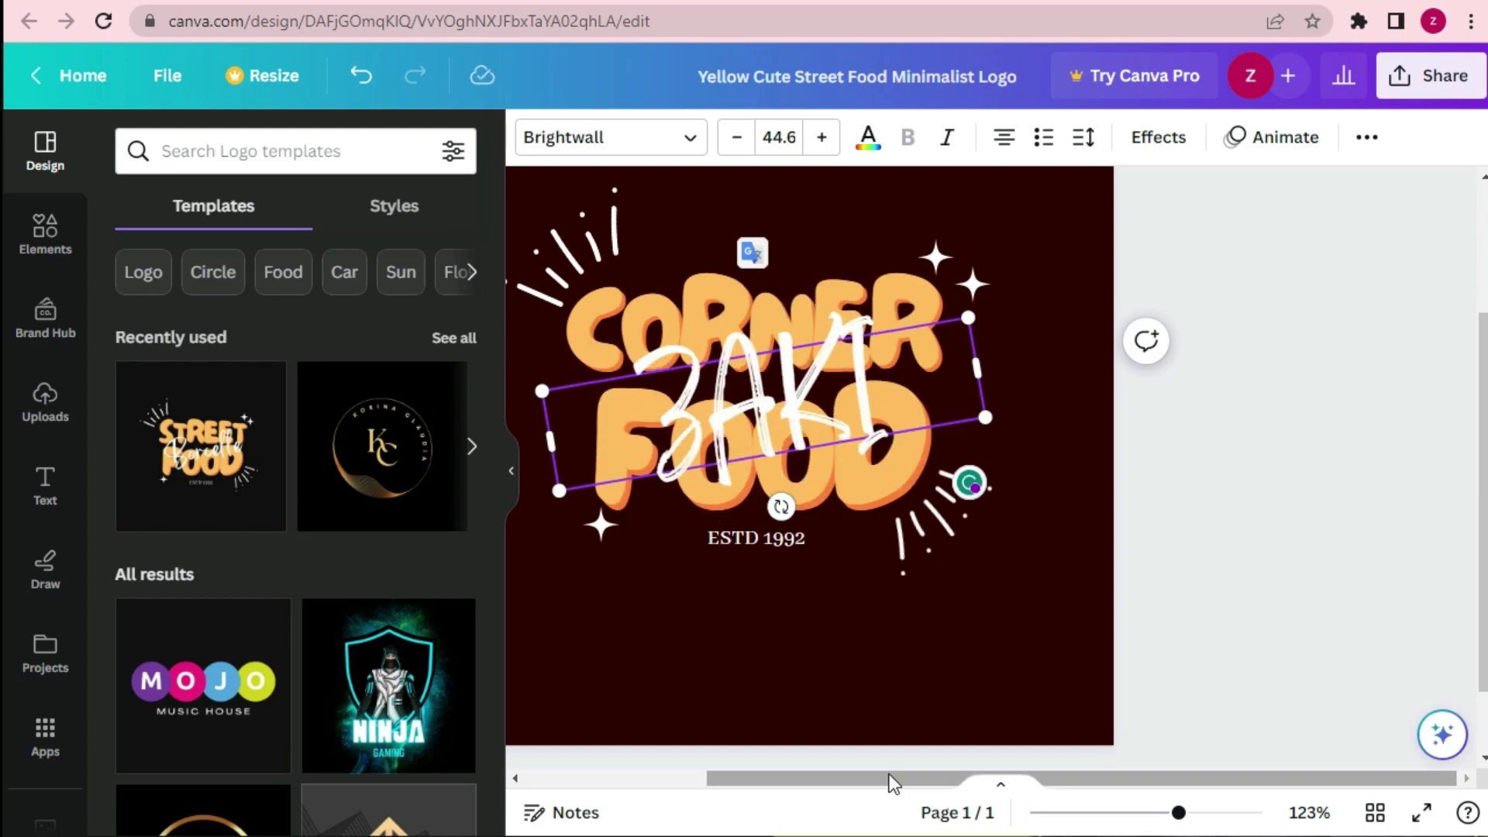
click(885, 192)
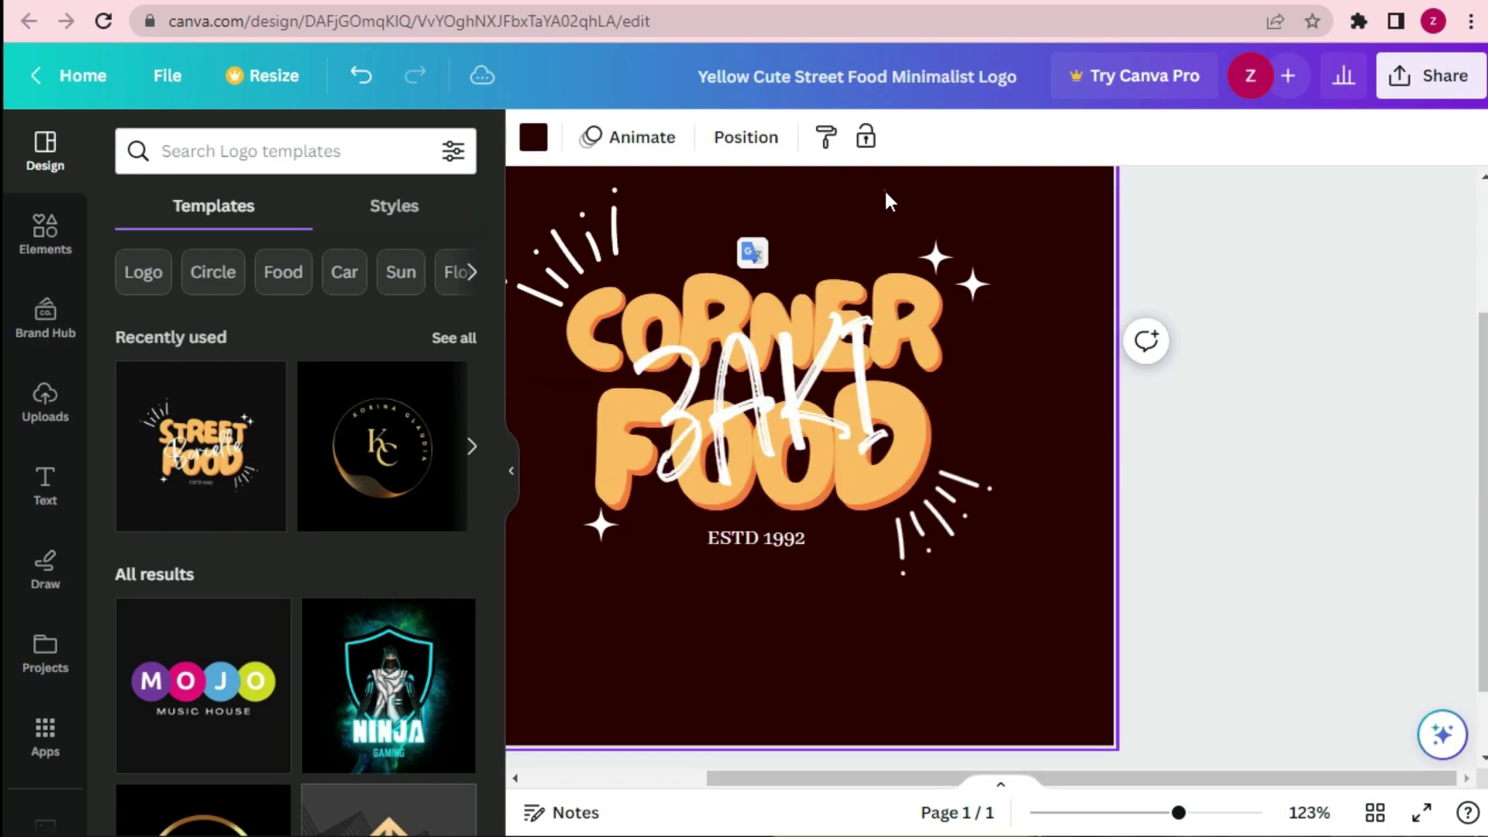
- Try pink and coral red from the default solid colors as the text color of the word CORNER
click(783, 285)
click(783, 285)
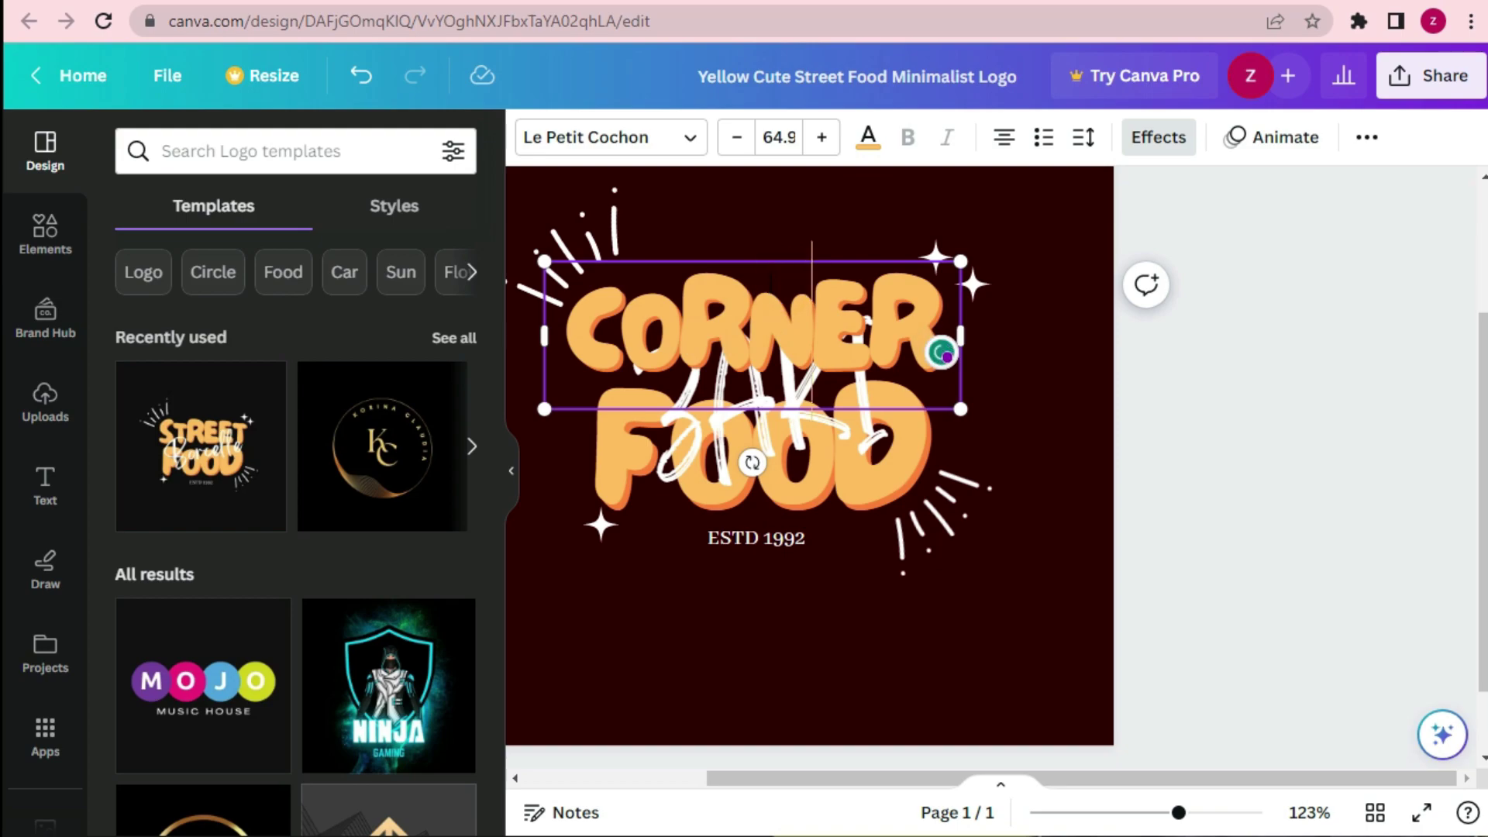
double_click(775, 272)
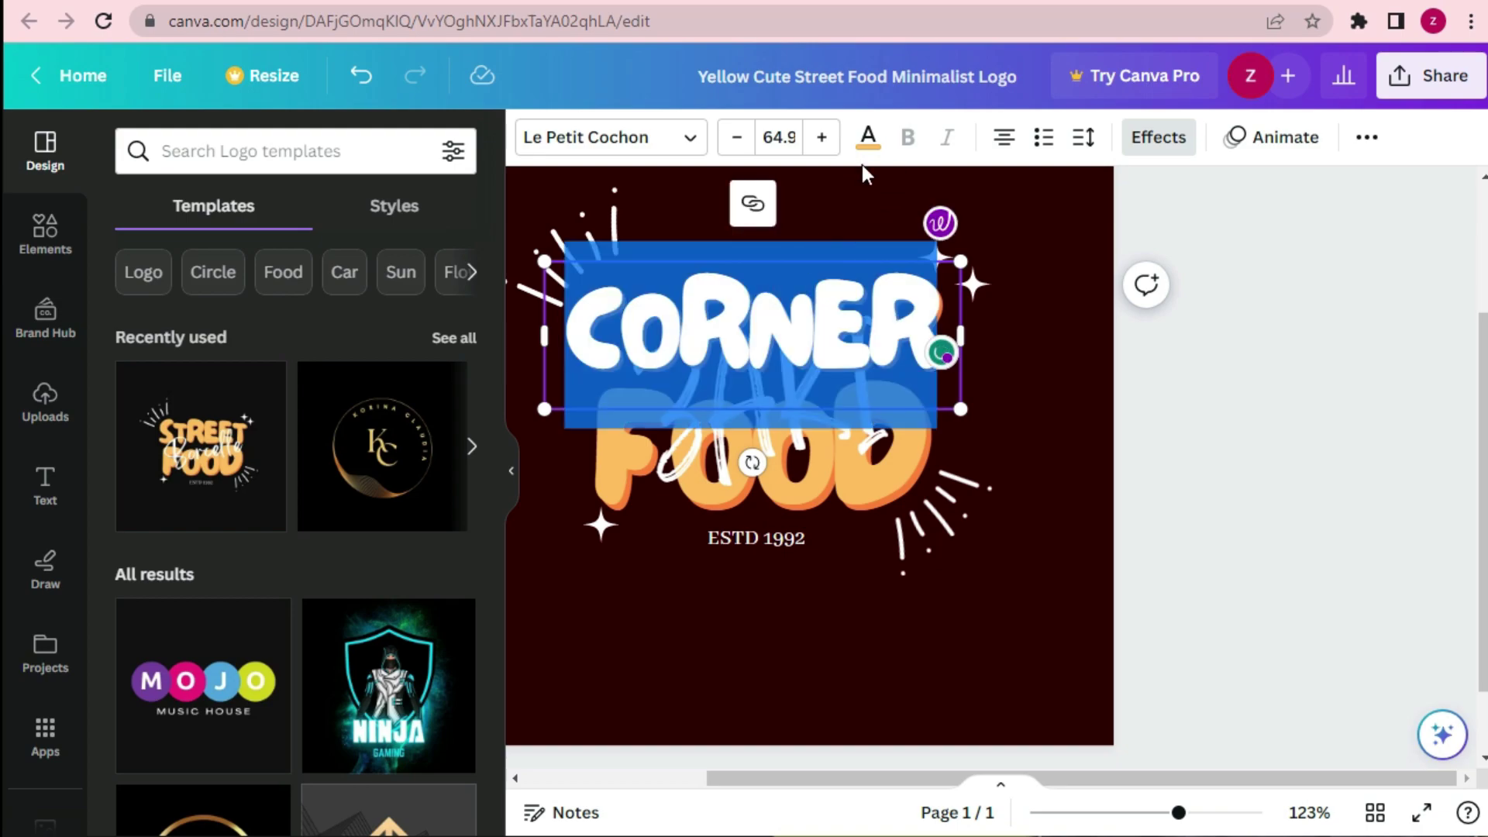
click(867, 139)
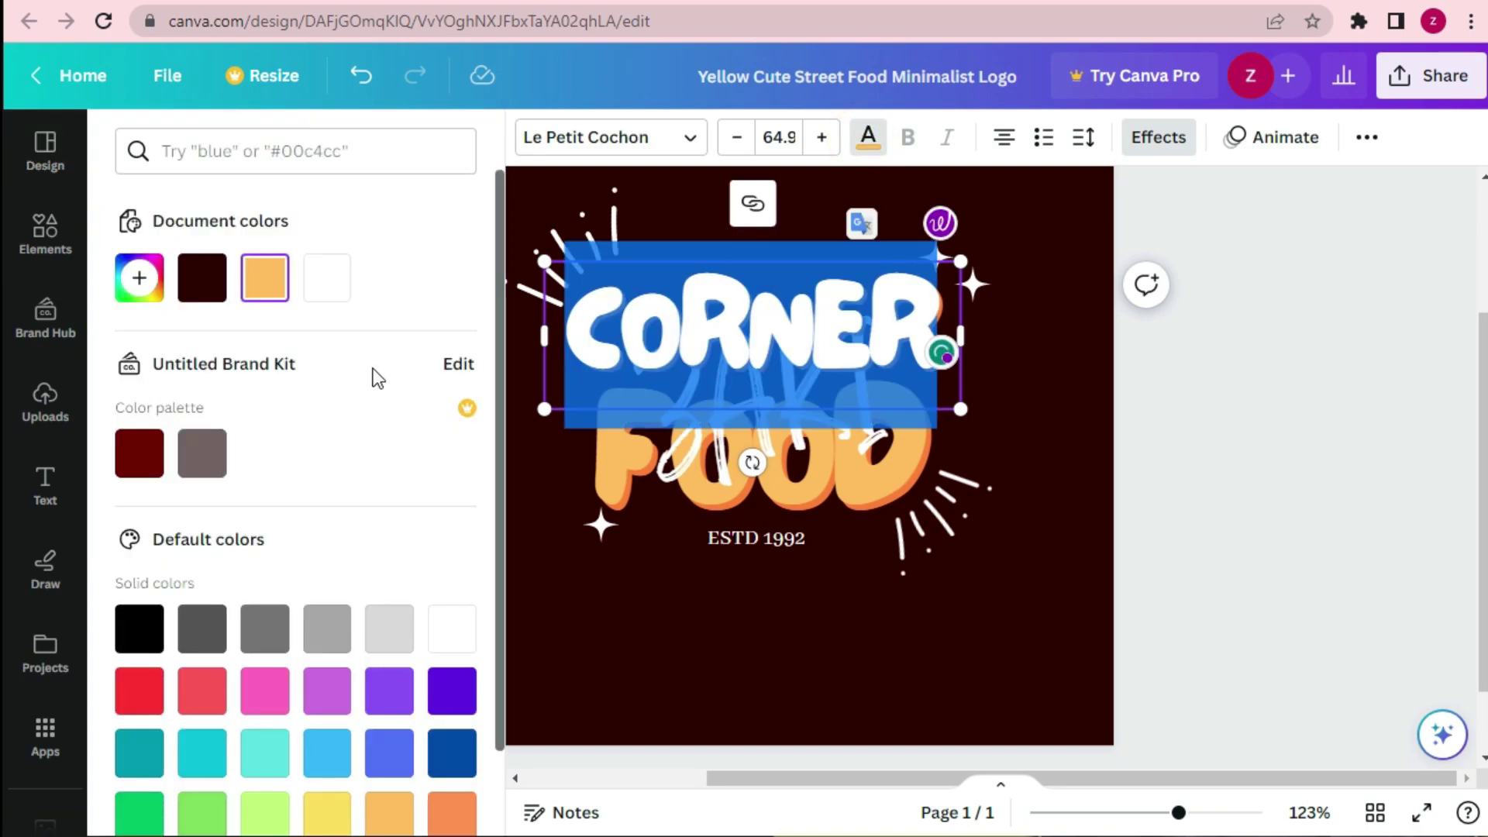
scroll(313, 471, down, 2)
scroll(315, 471, up, 2)
scroll(318, 596, down, 2)
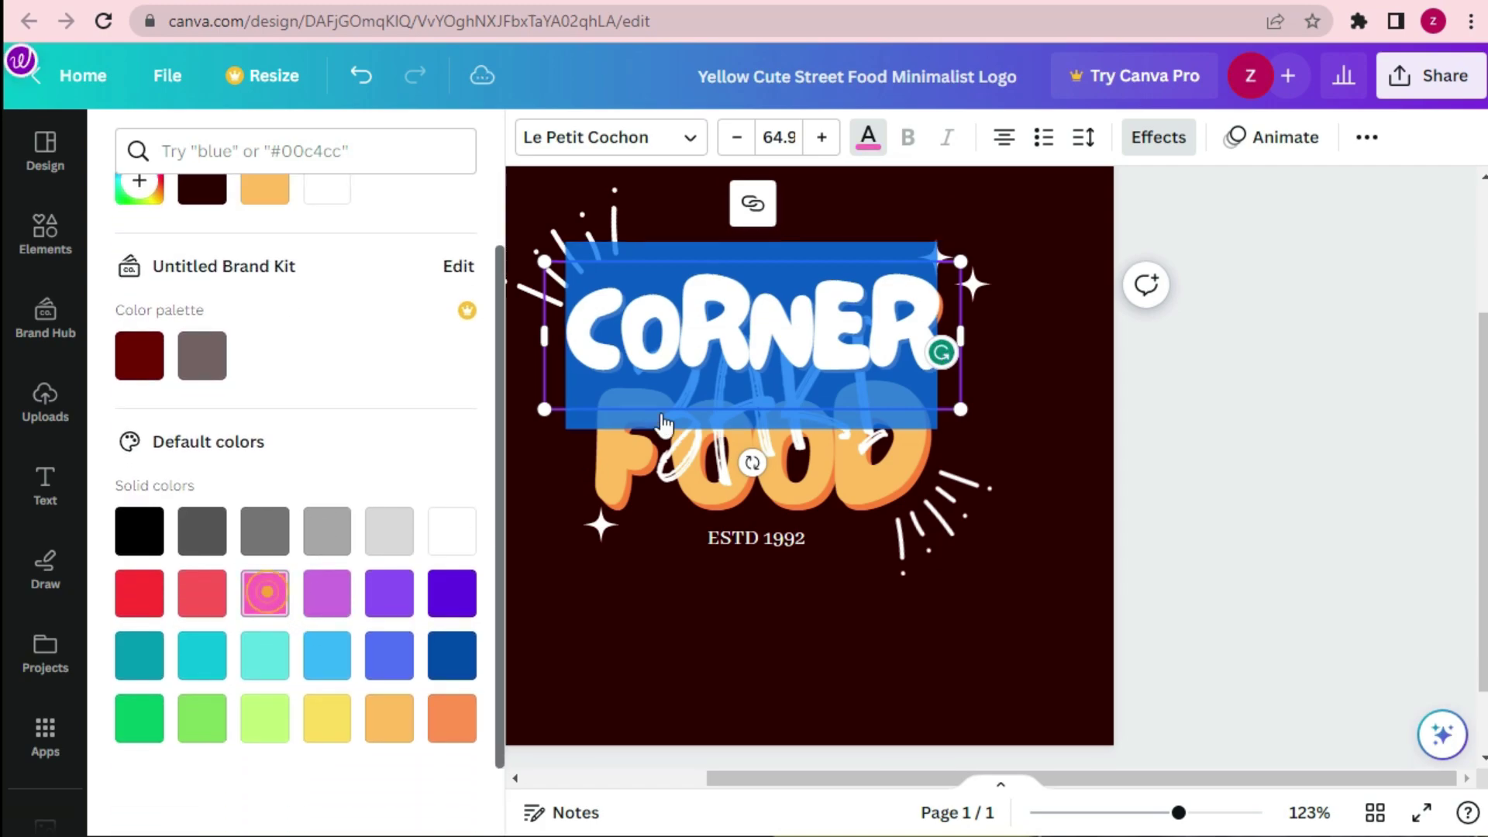
click(264, 593)
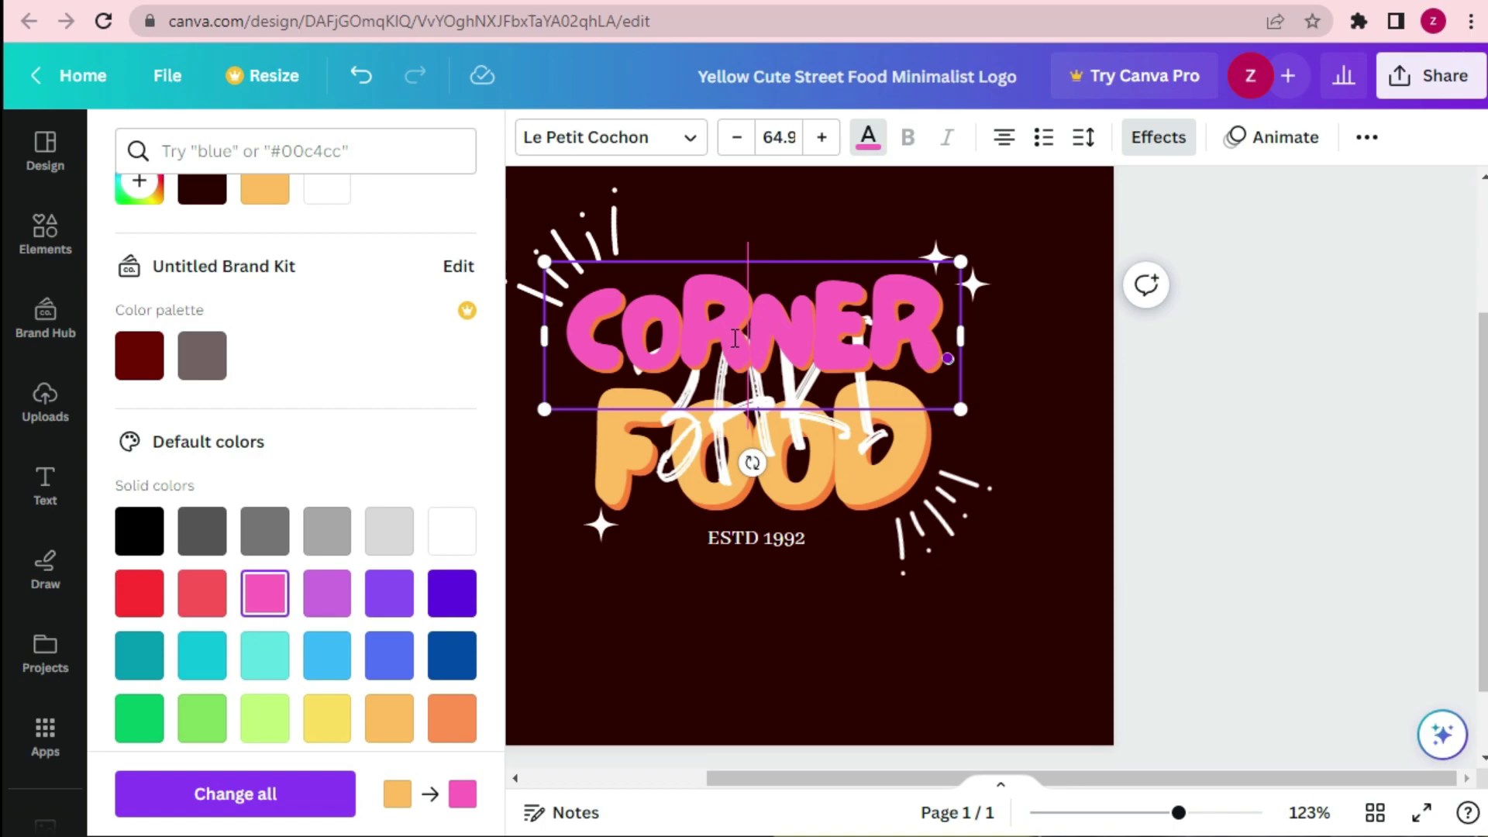
double_click(735, 338)
click(201, 593)
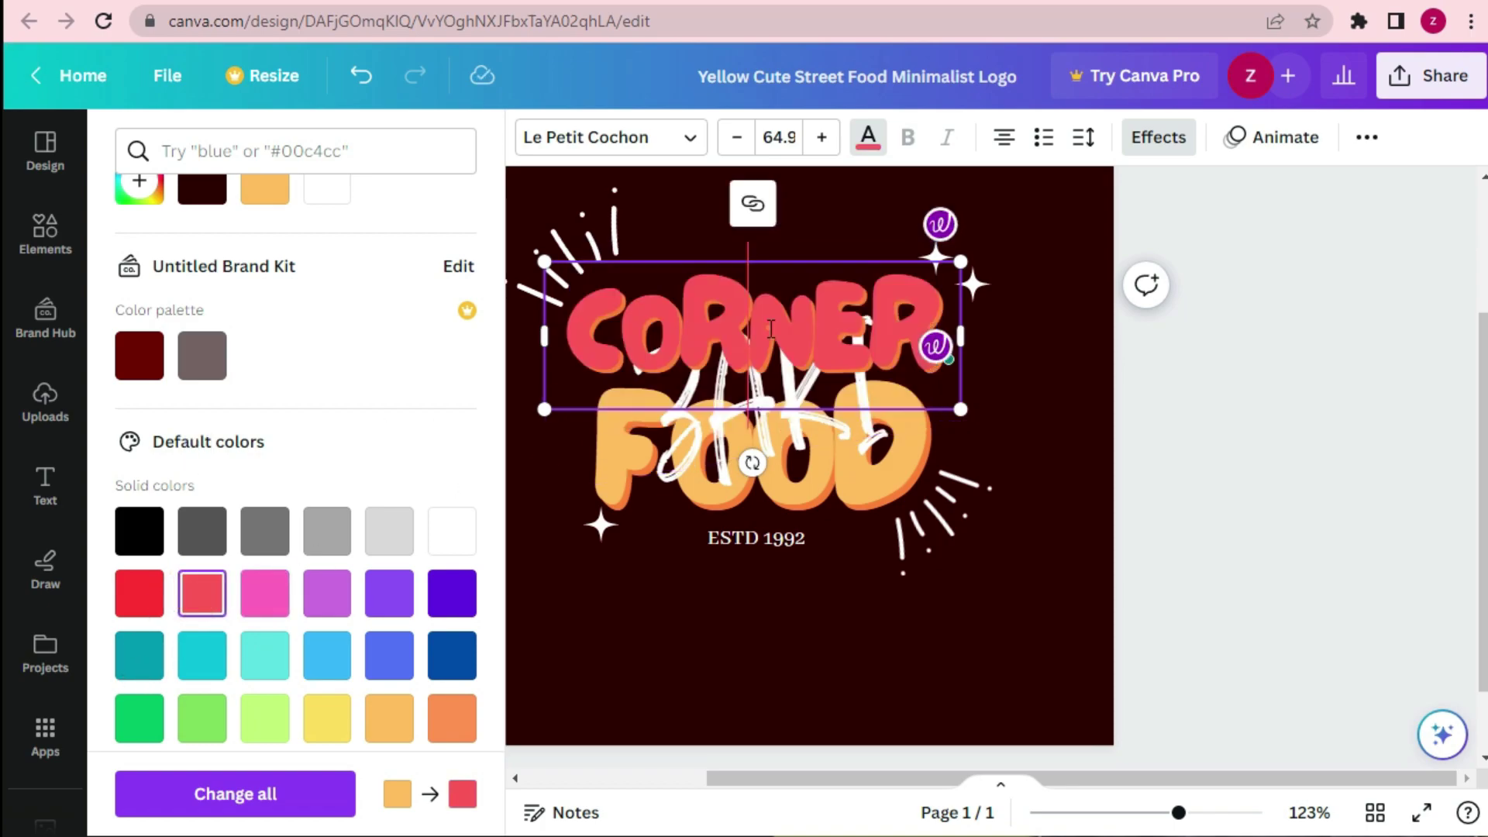
- Set the text color of the word CORNER to light turquoise from the default solid colors
double_click(700, 333)
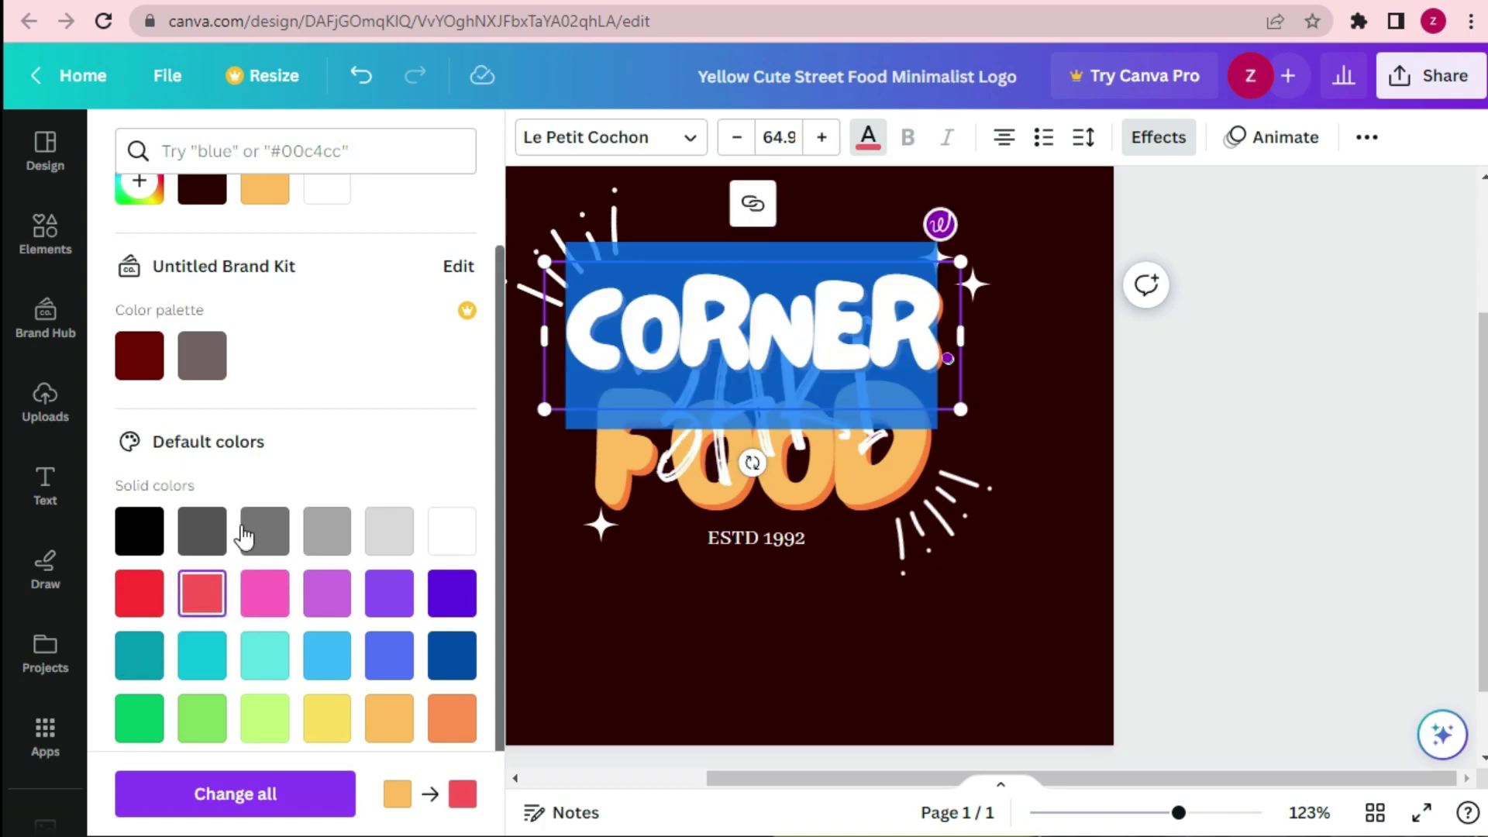
click(266, 669)
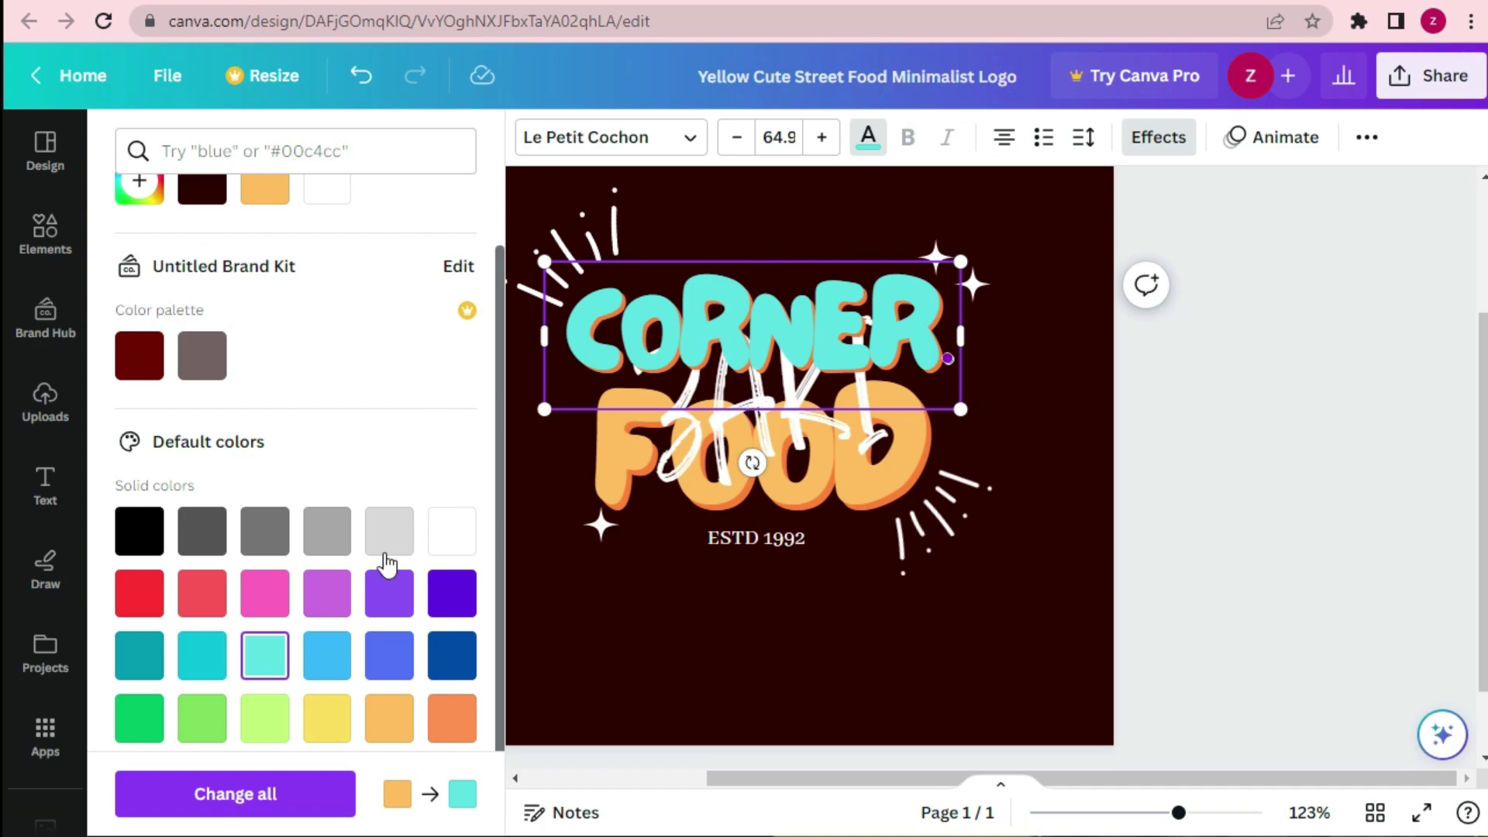
scroll(389, 566, down, 1)
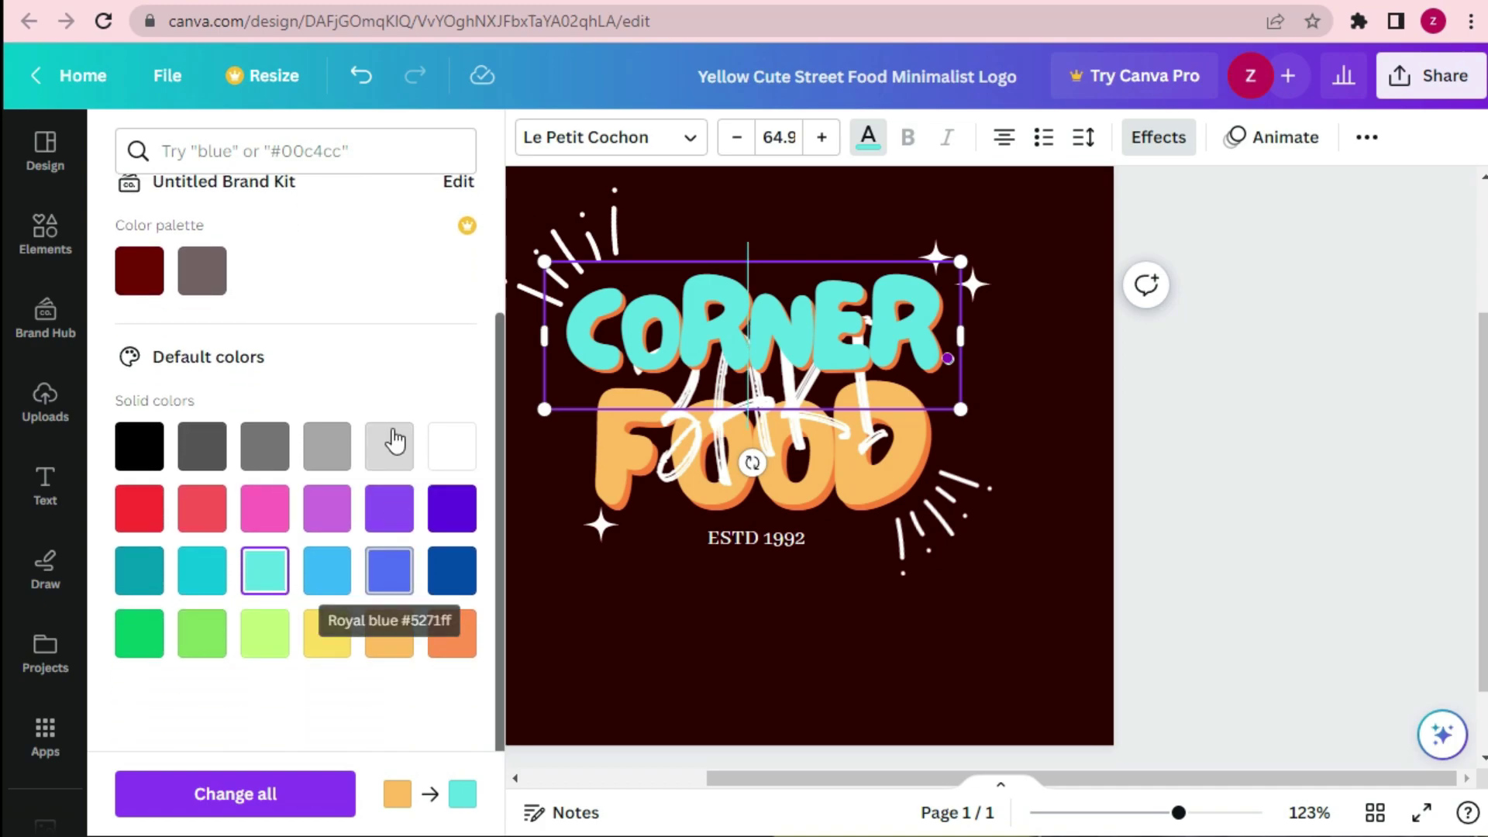
click(387, 366)
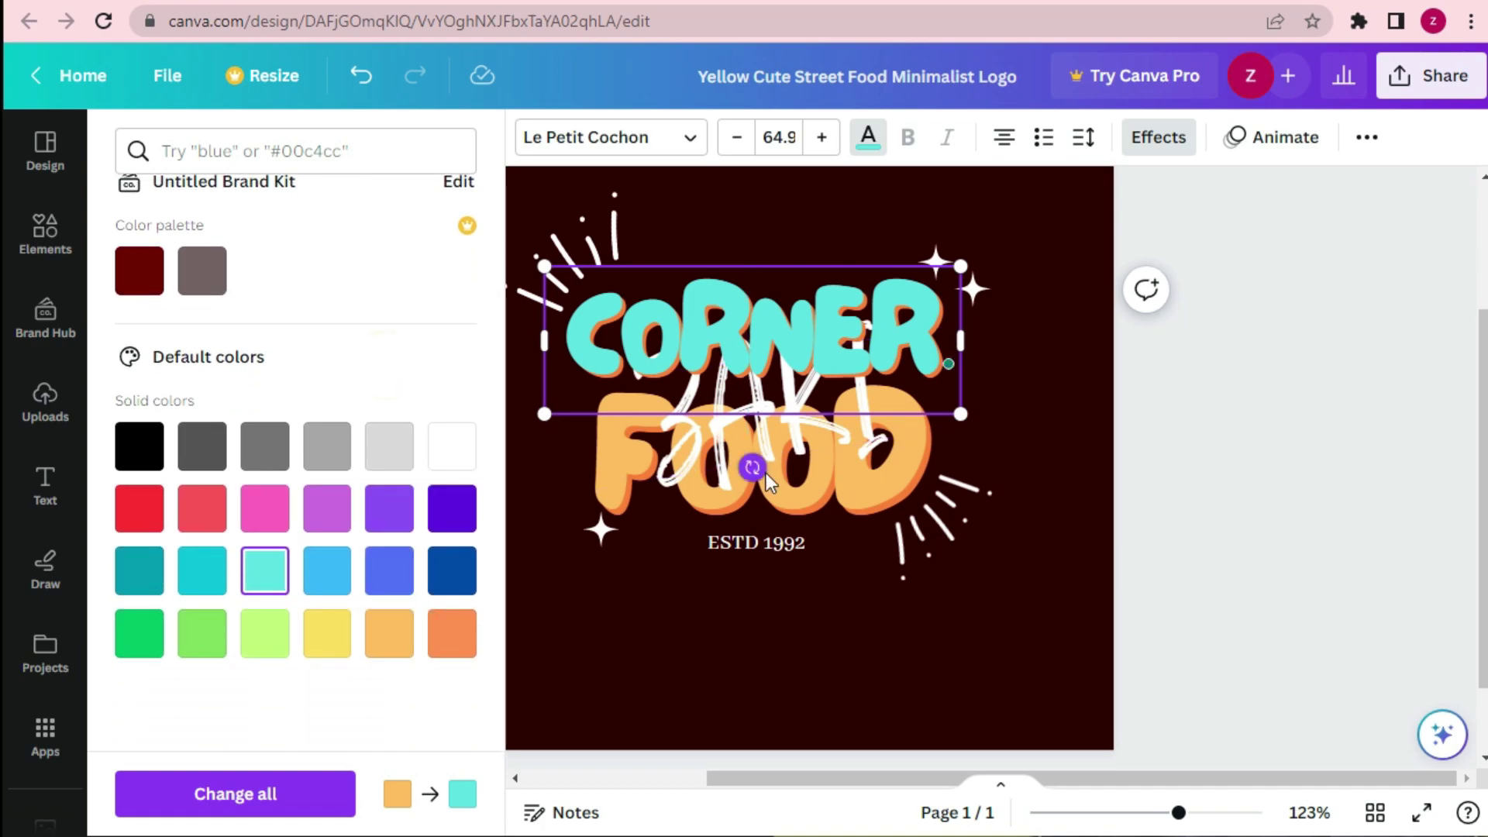
- Change the shadow effect color of the word CORNER to the light orange document color
double_click(928, 553)
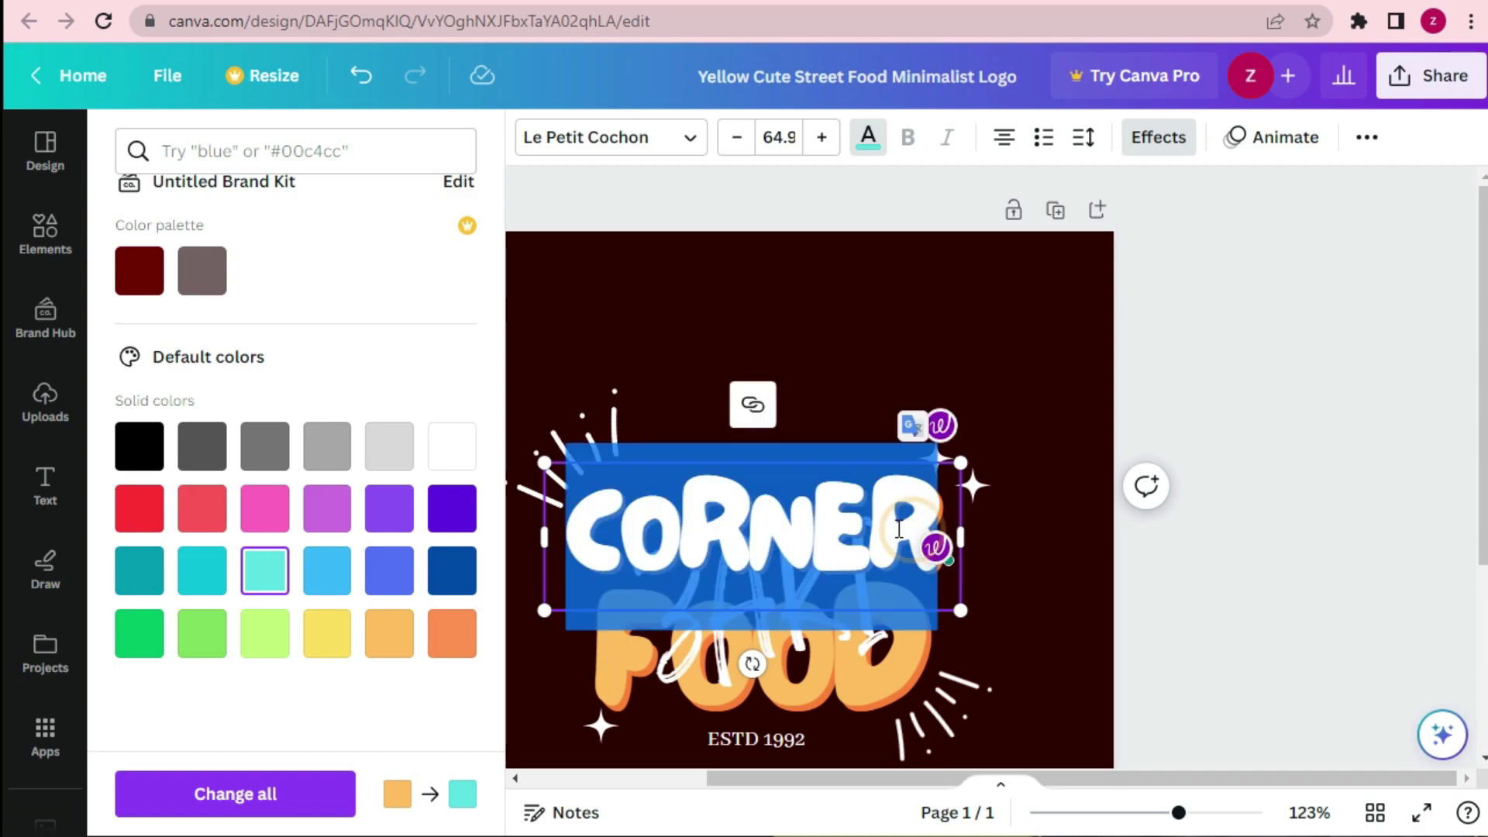
click(1158, 140)
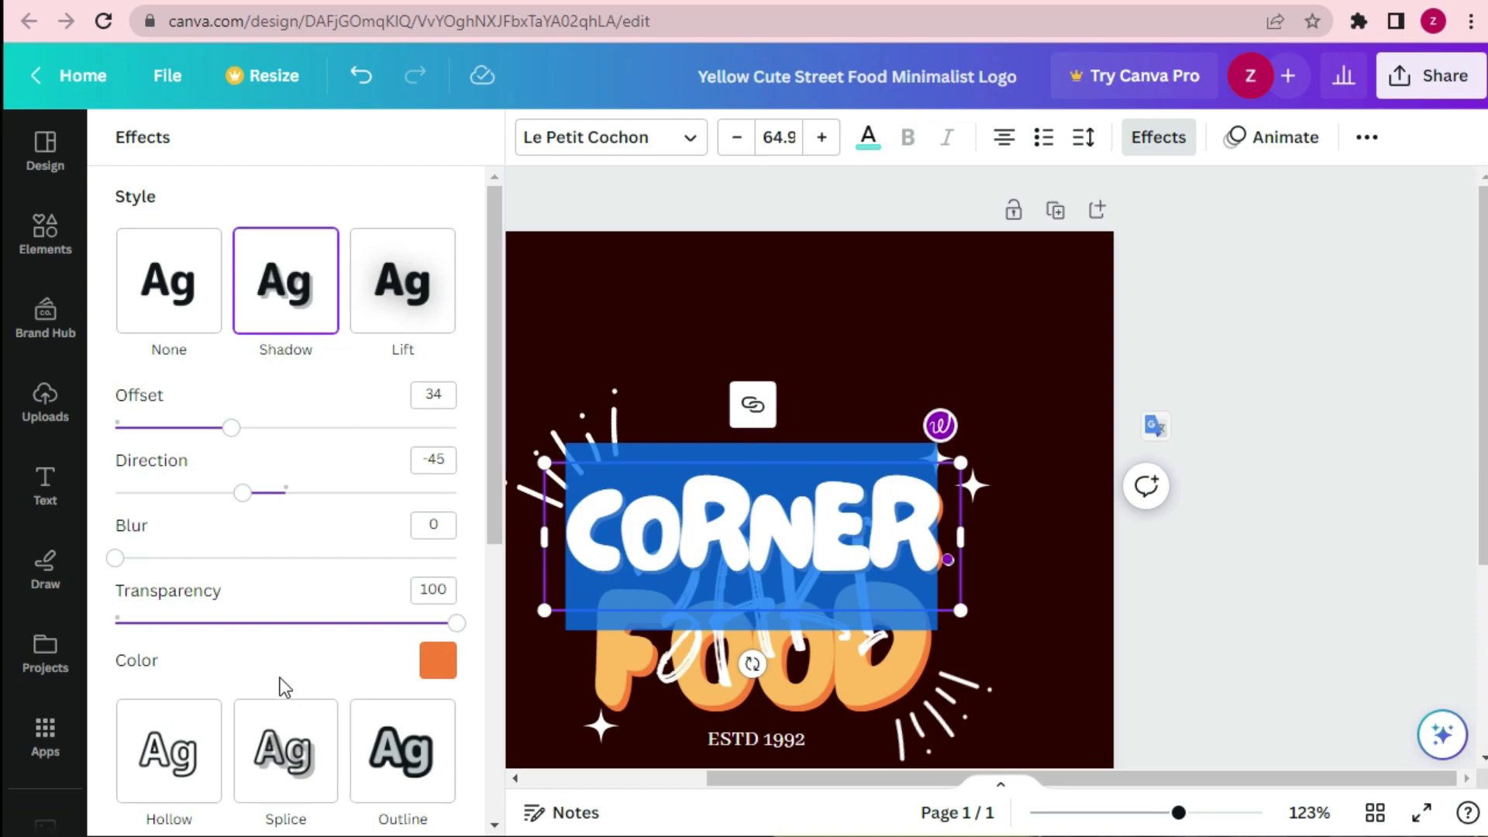
scroll(286, 671, down, 6)
scroll(308, 662, up, 6)
click(436, 661)
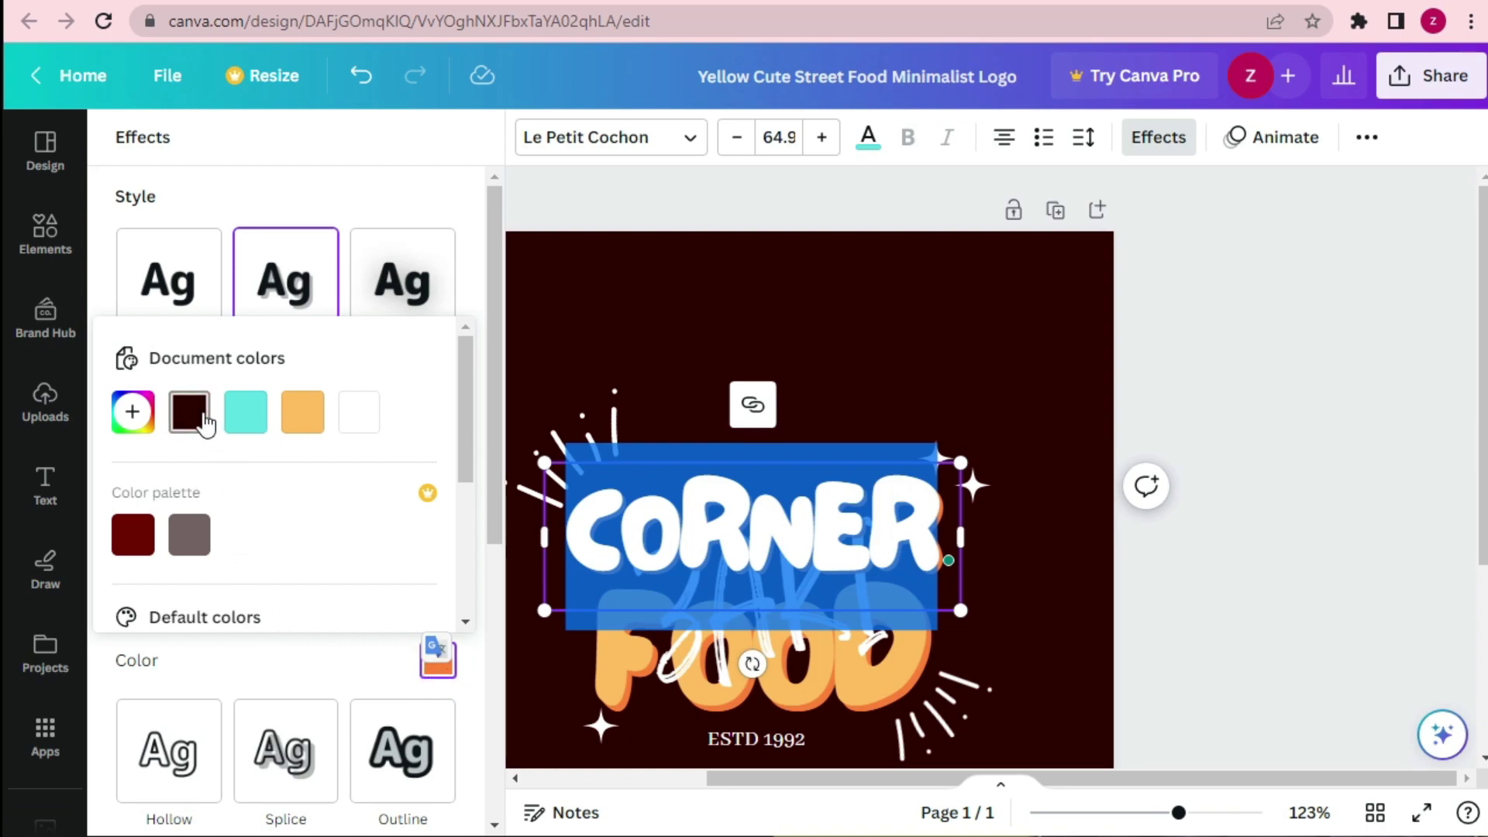
click(242, 419)
click(289, 422)
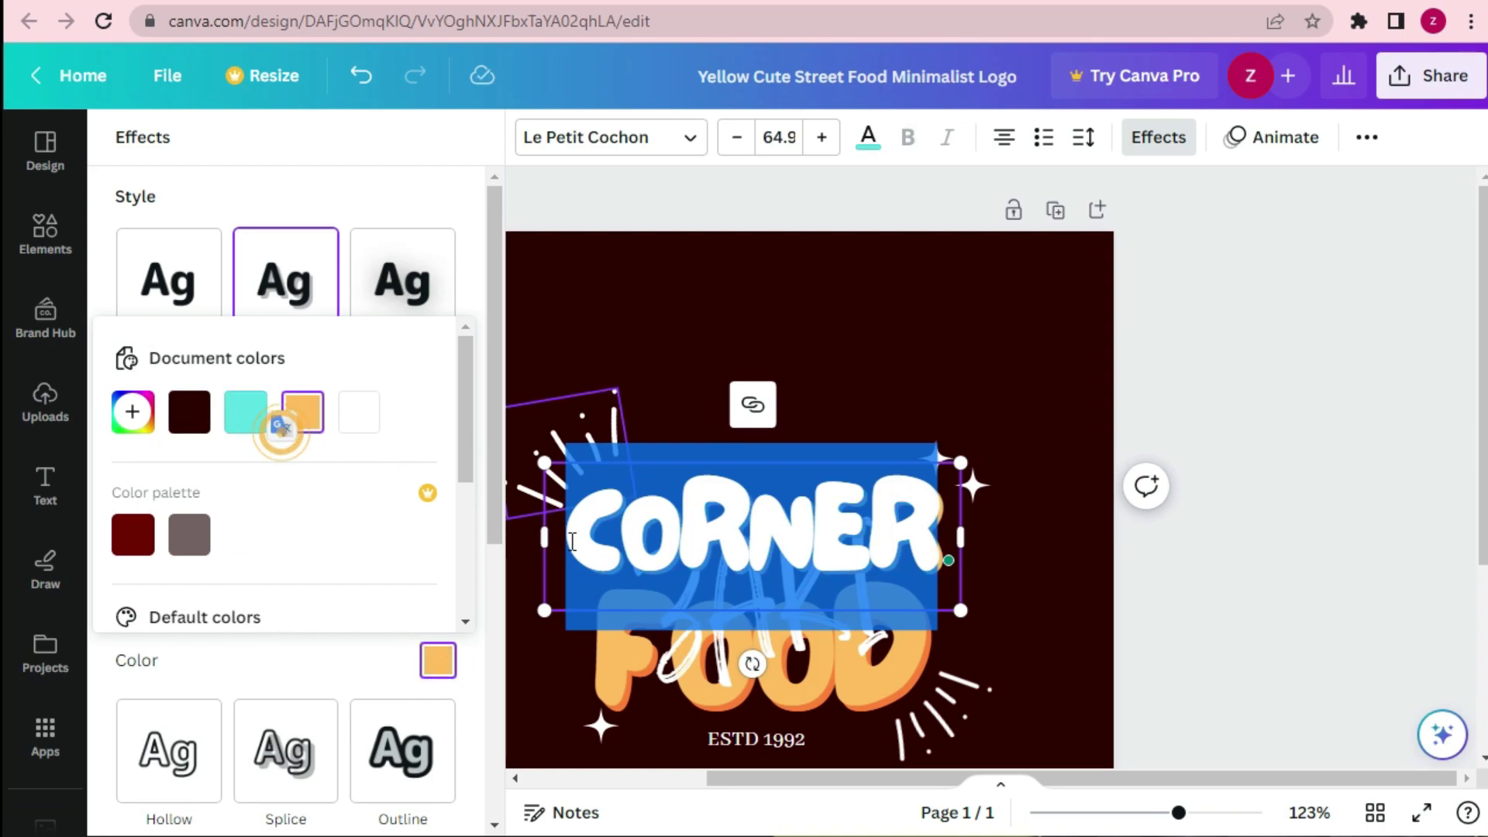
click(851, 513)
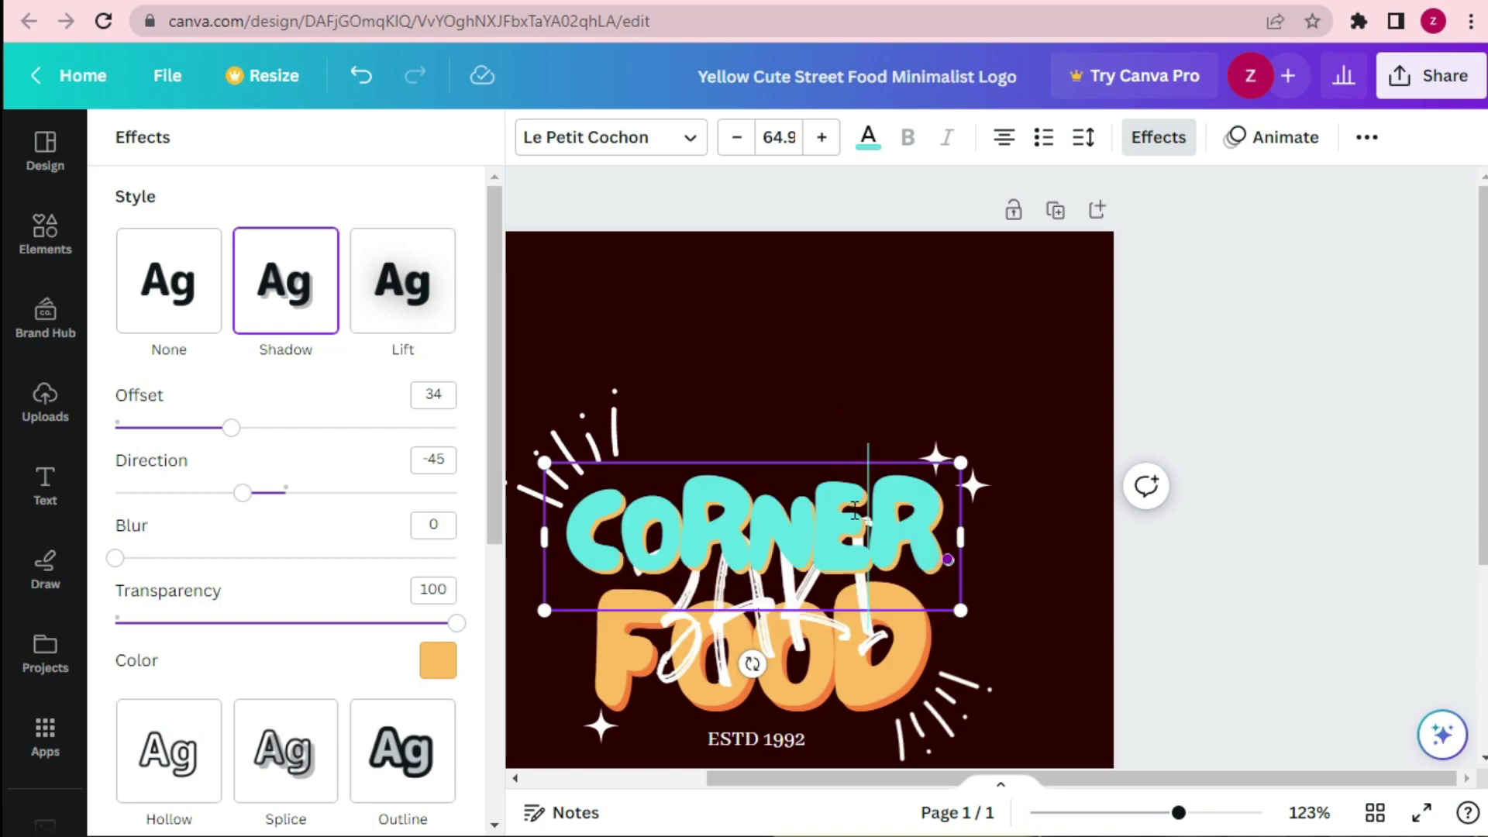
double_click(855, 509)
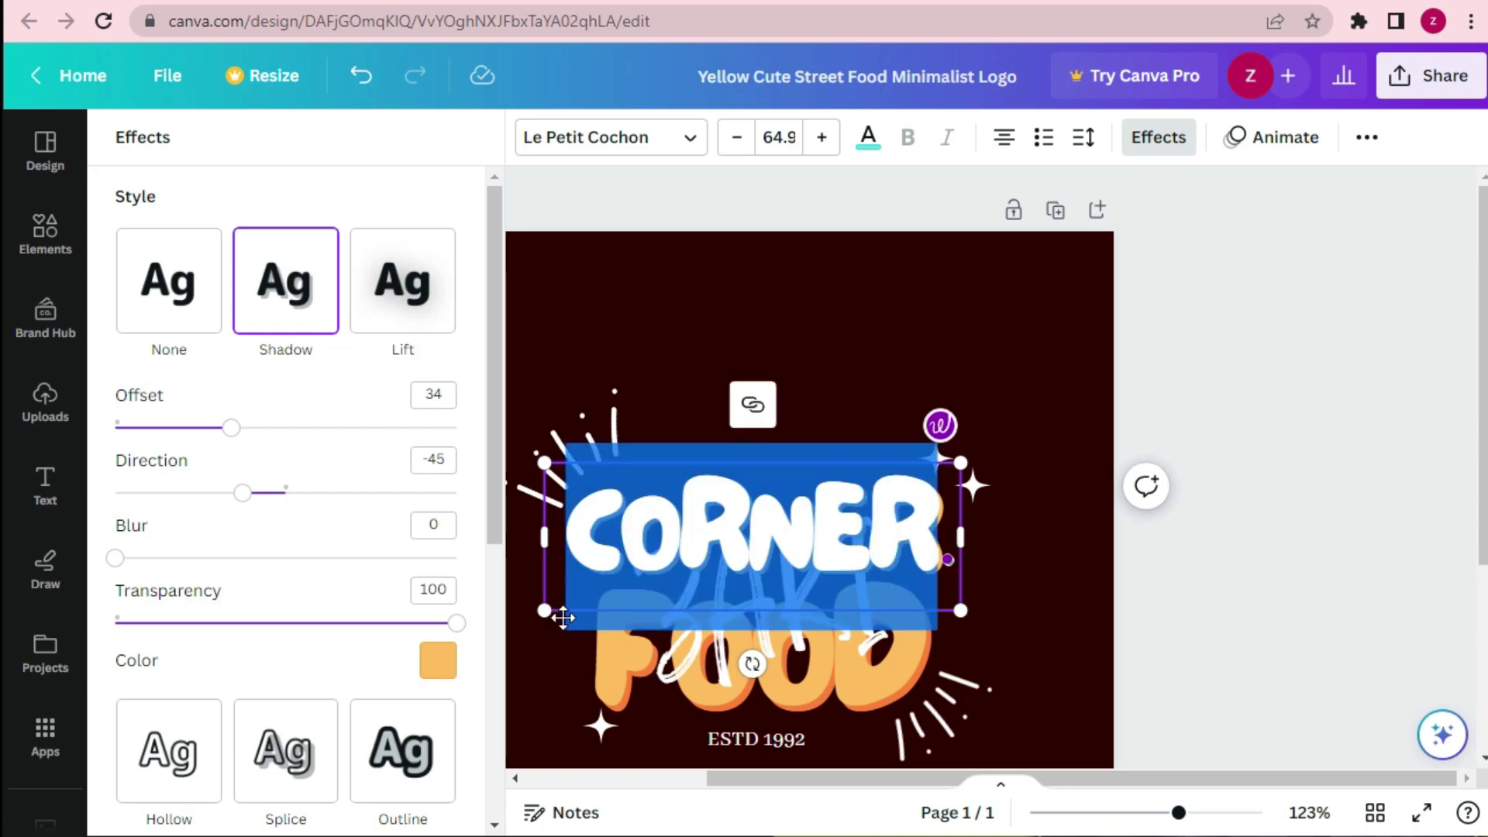
click(437, 661)
scroll(315, 518, down, 4)
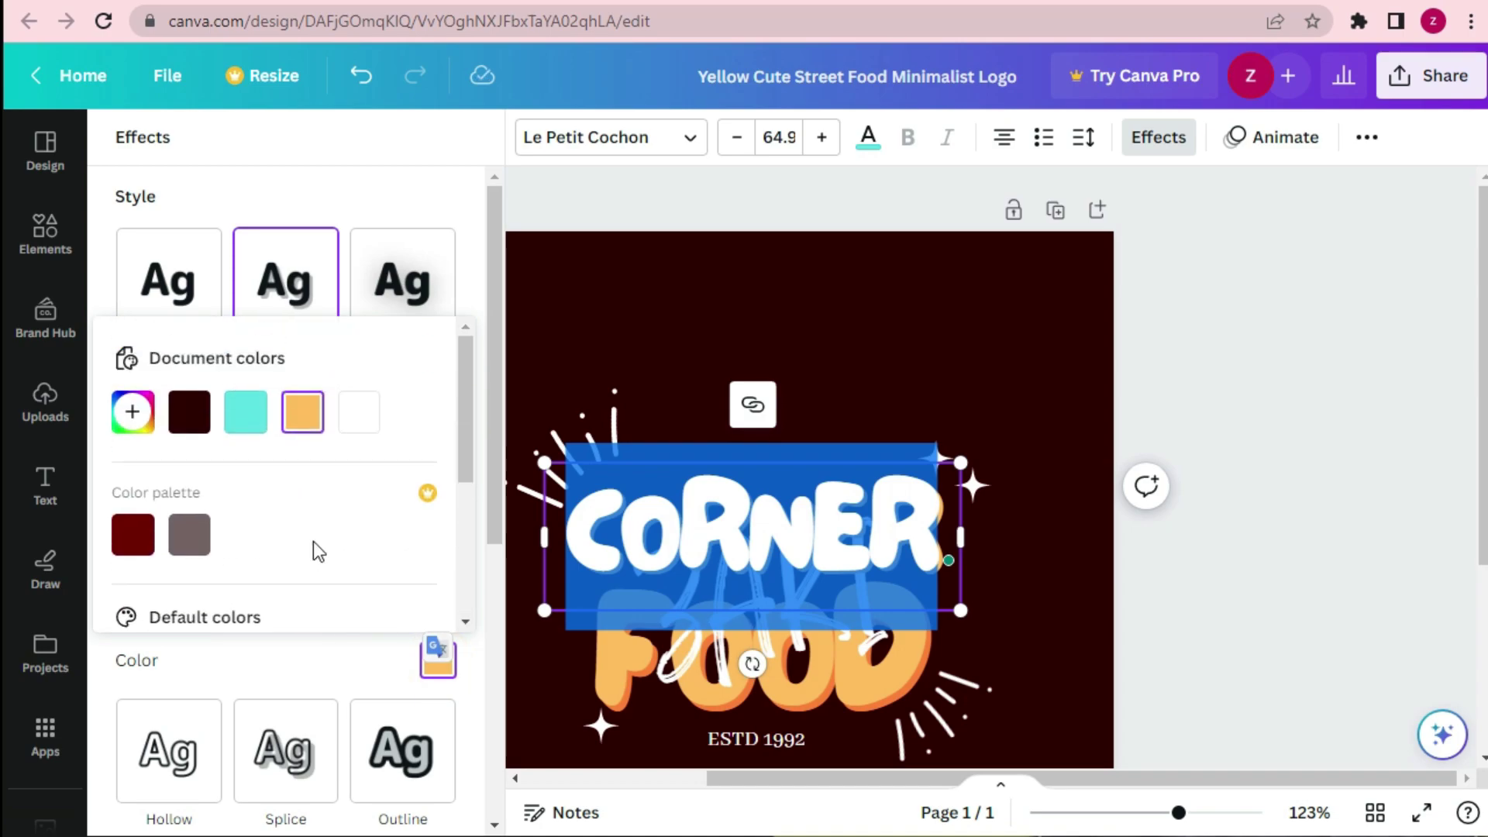
click(728, 555)
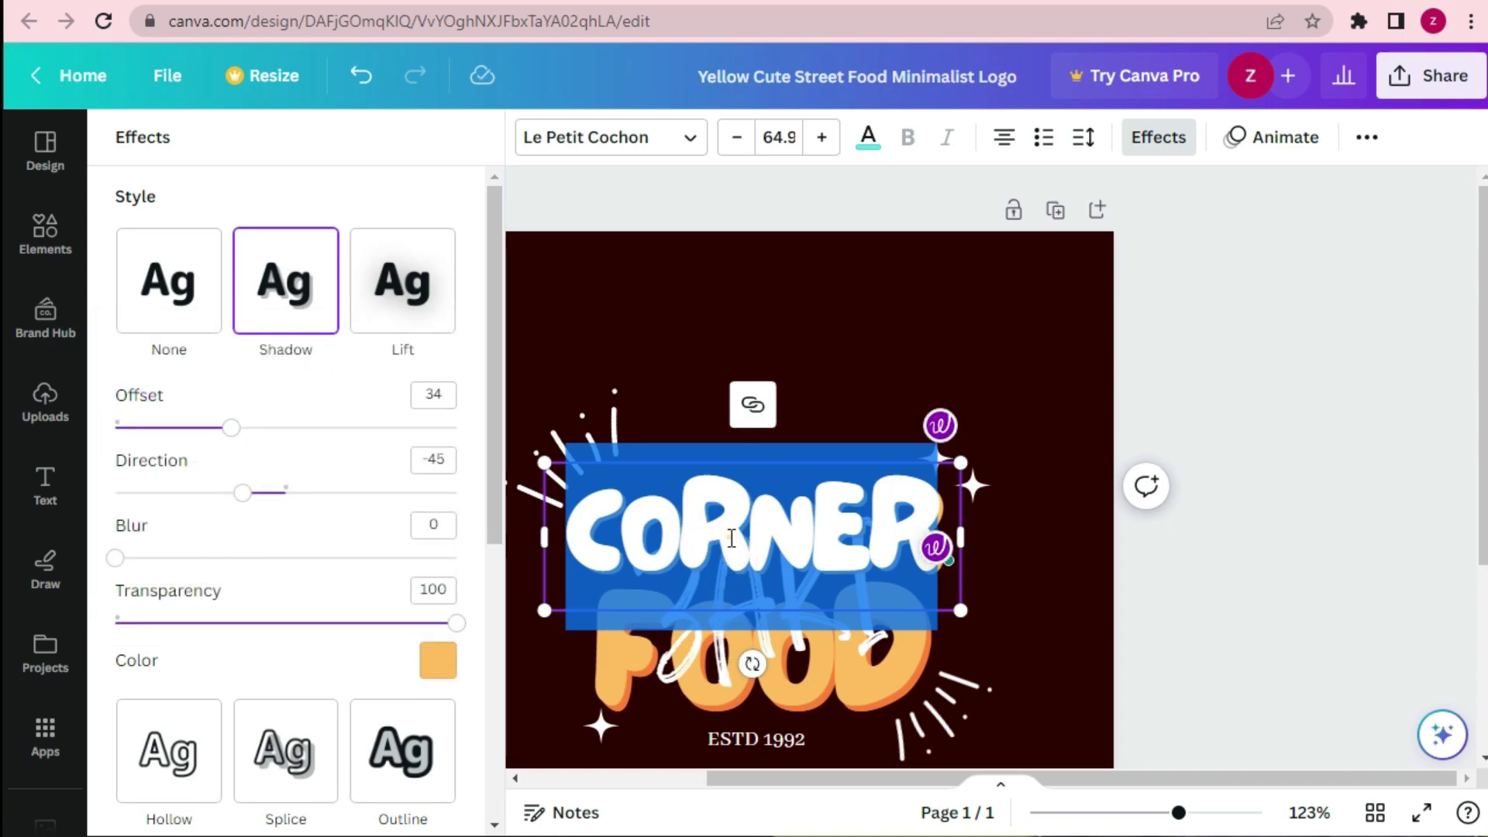
- Set the shadow effect color of the word CORNER to a custom bright blue
click(727, 546)
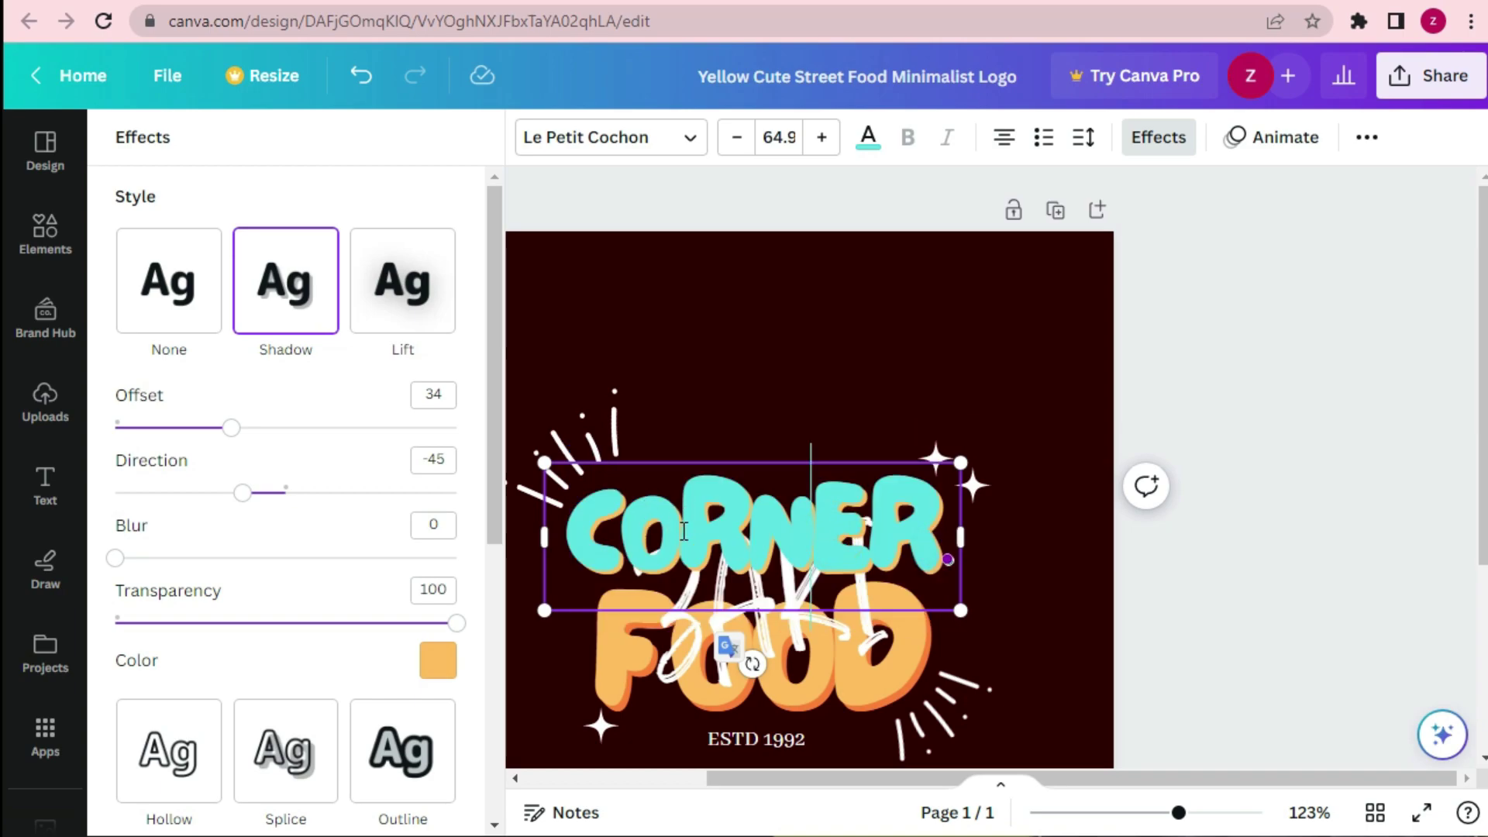
double_click(672, 532)
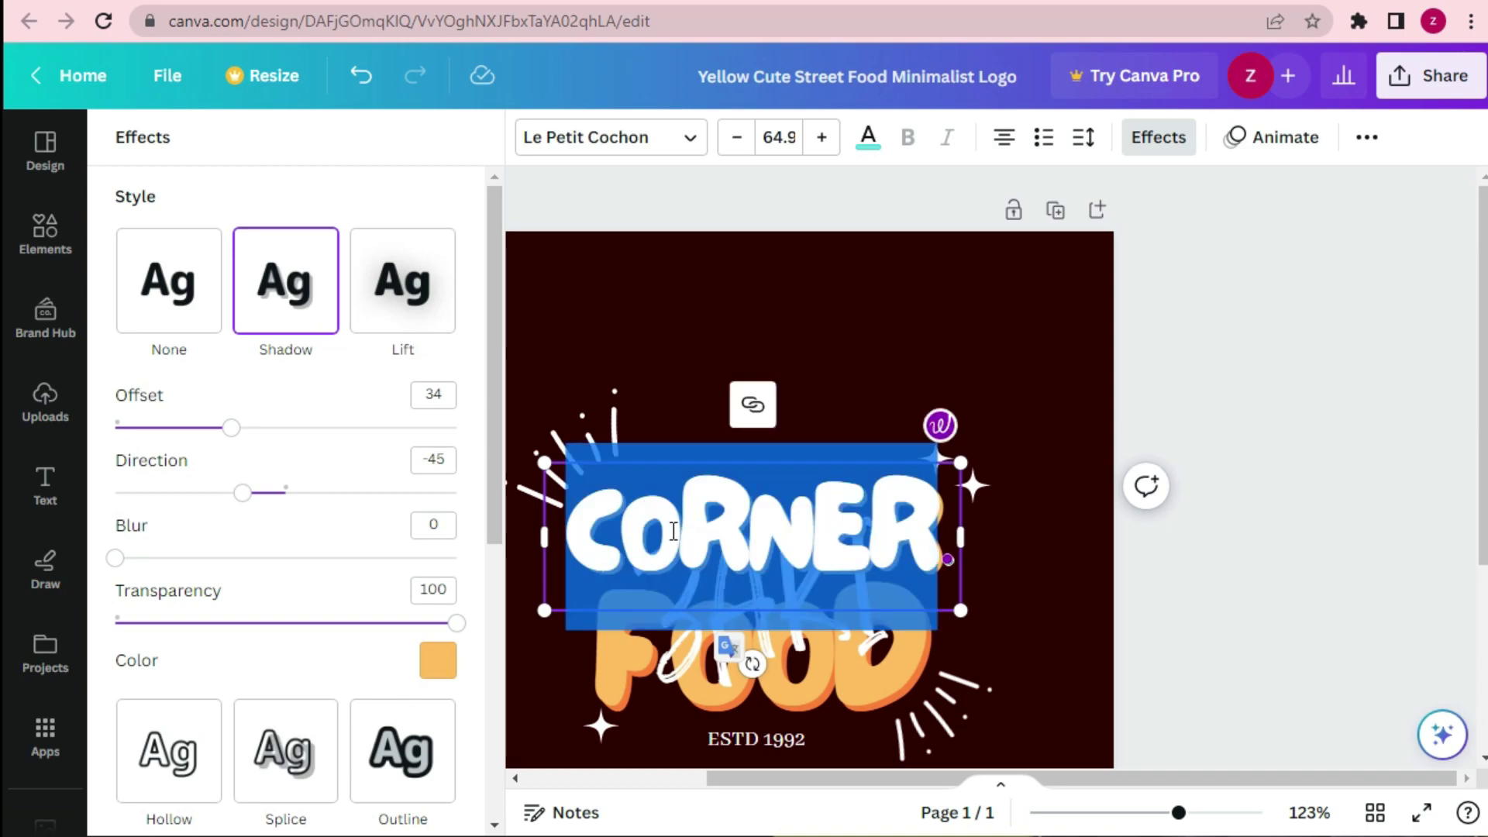
click(436, 659)
click(133, 417)
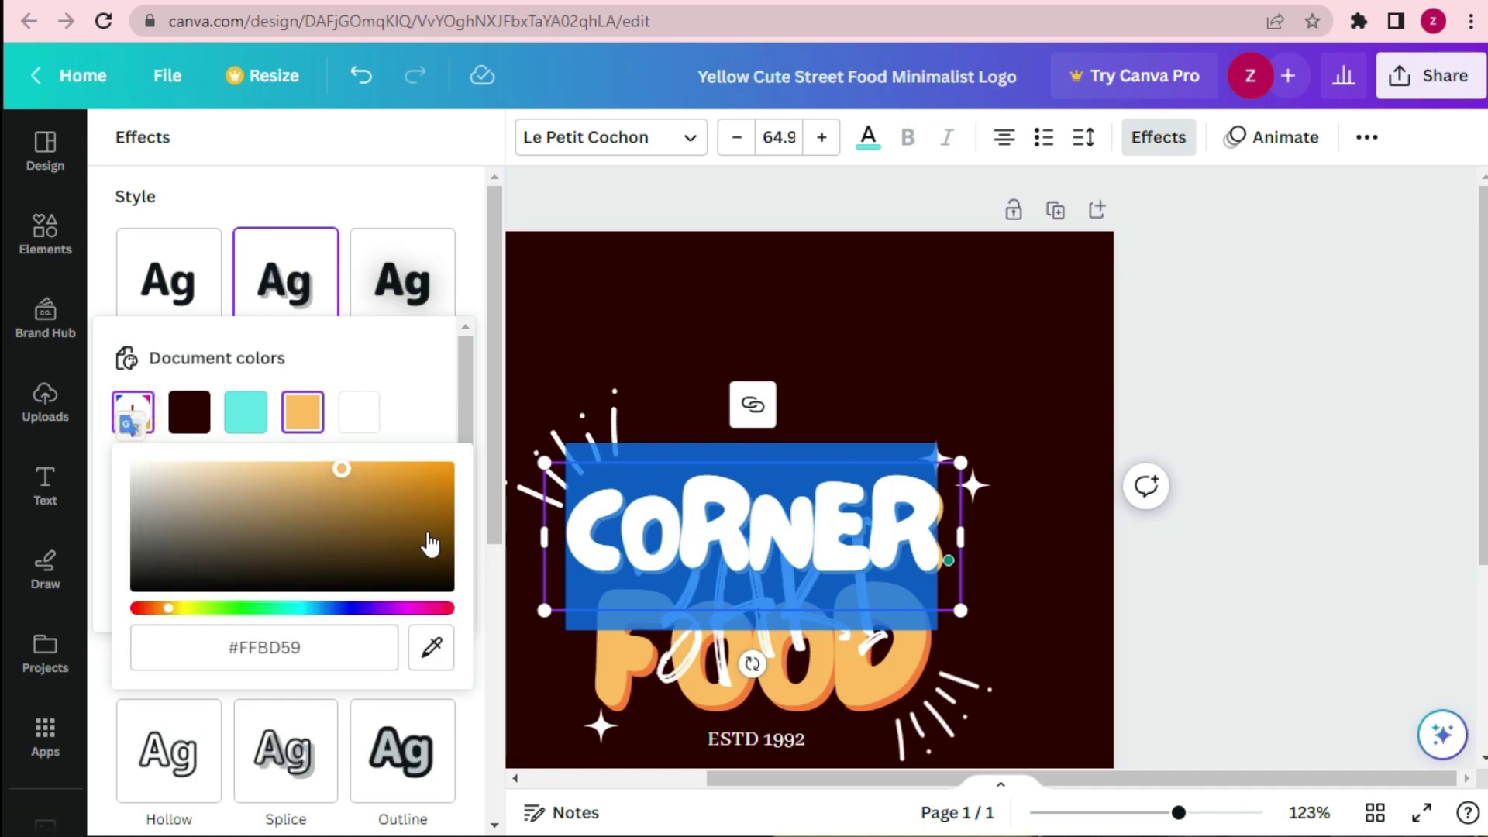
drag(286, 608, 322, 608)
click(425, 469)
click(454, 462)
click(421, 375)
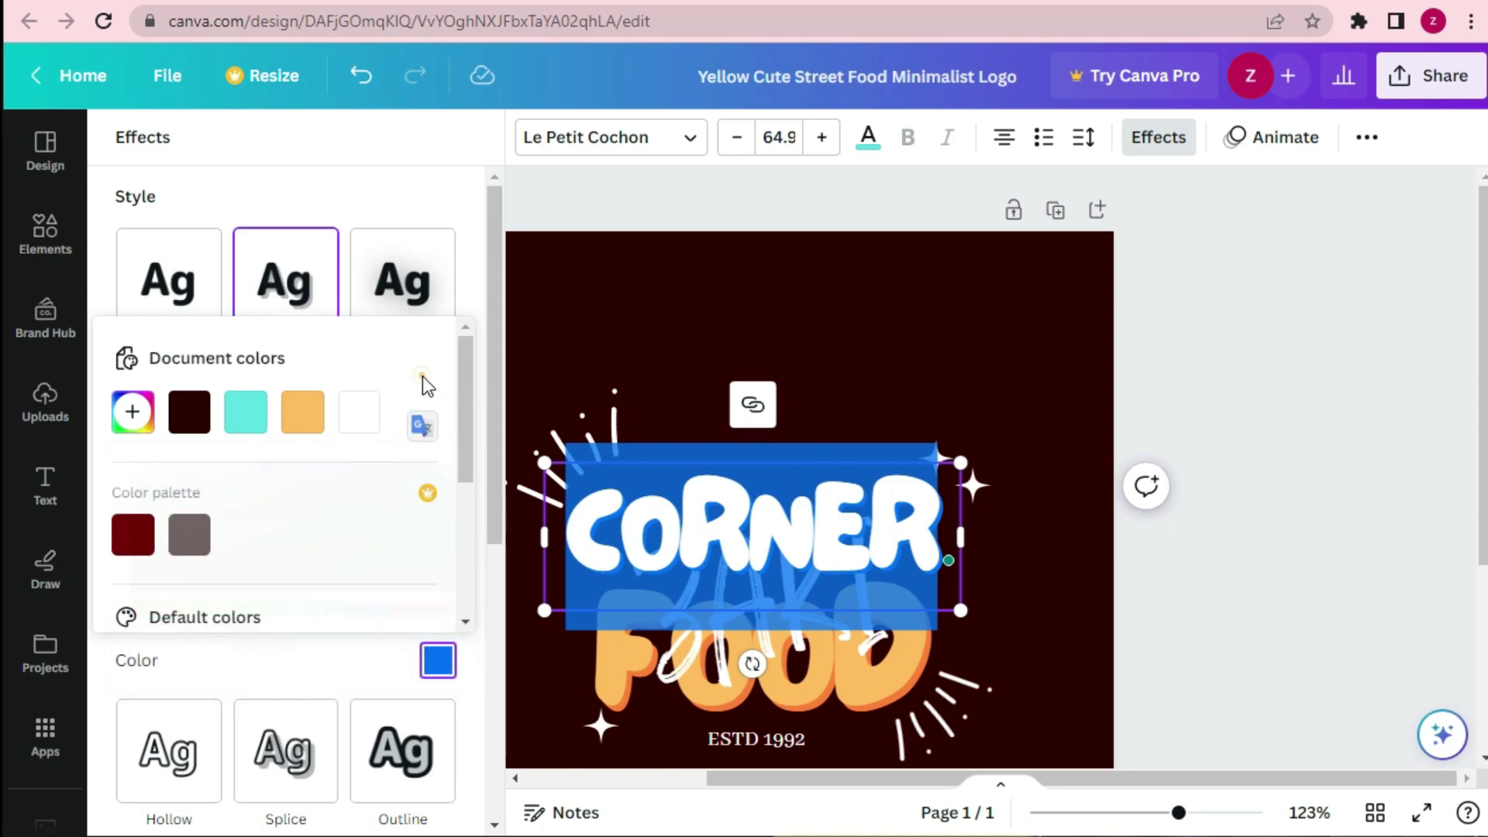
scroll(423, 573, down, 3)
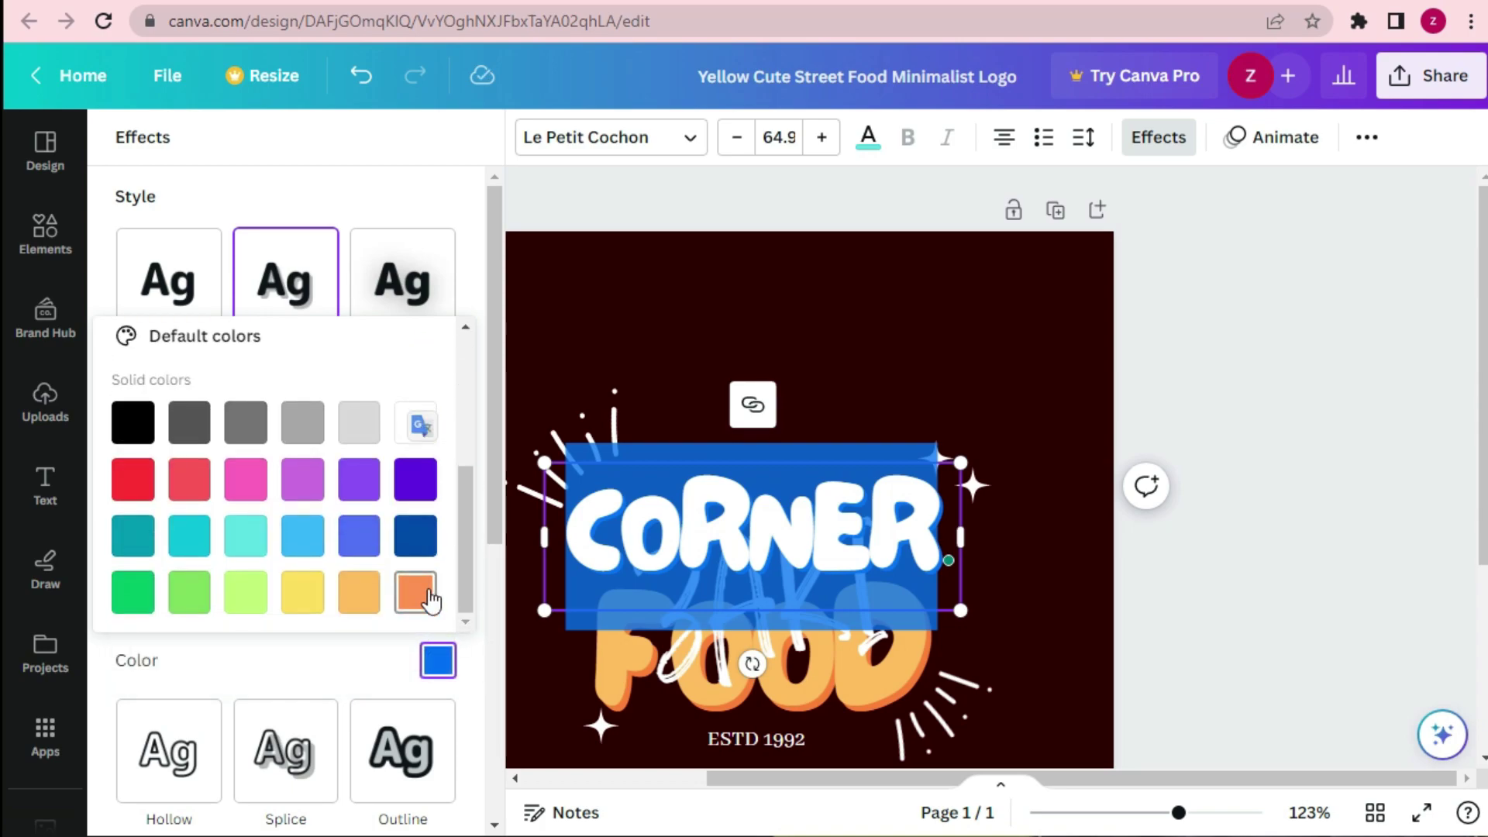
scroll(450, 593, up, 3)
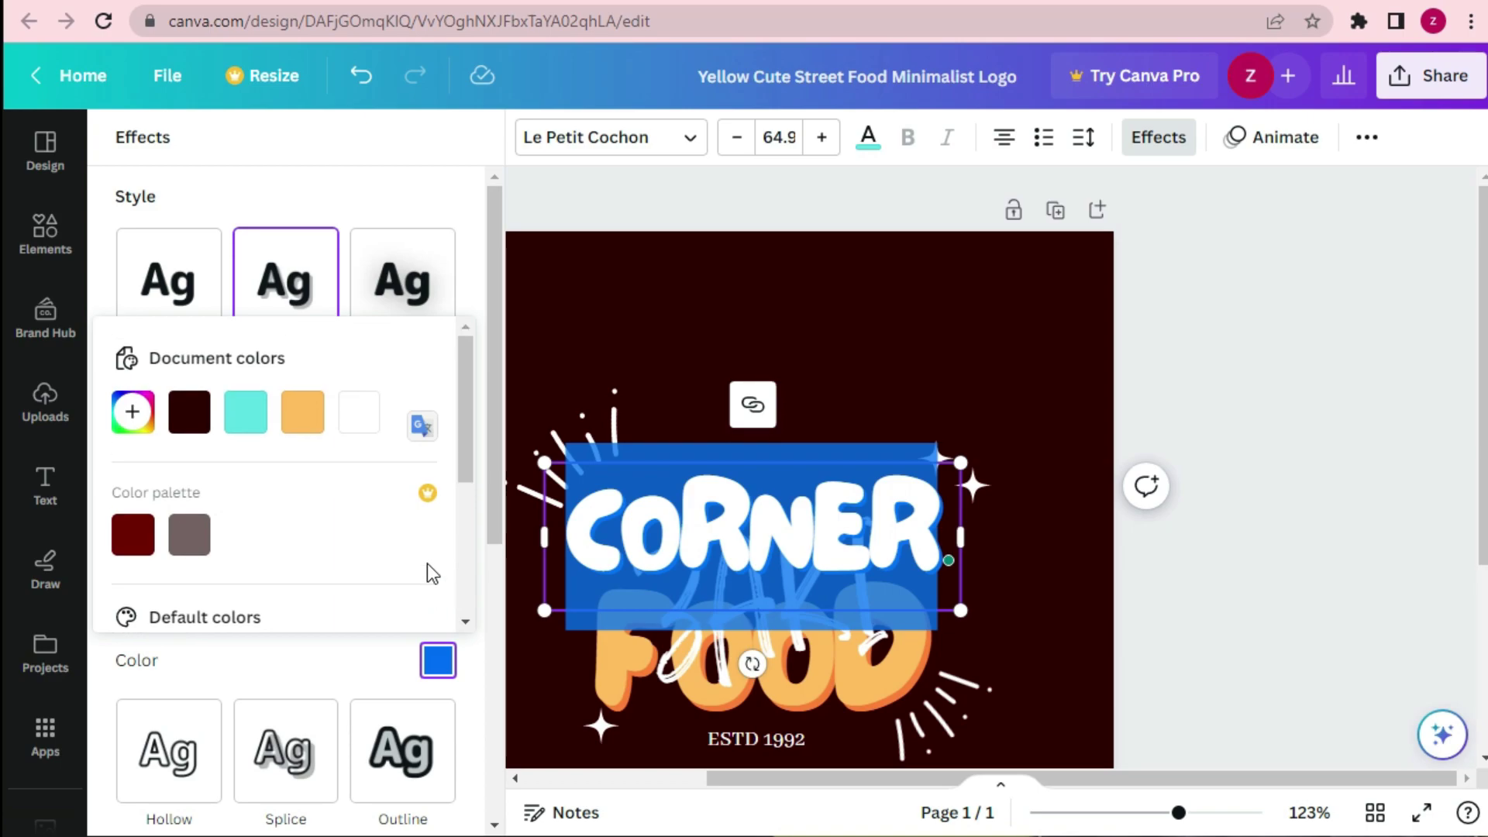
scroll(427, 565, down, 3)
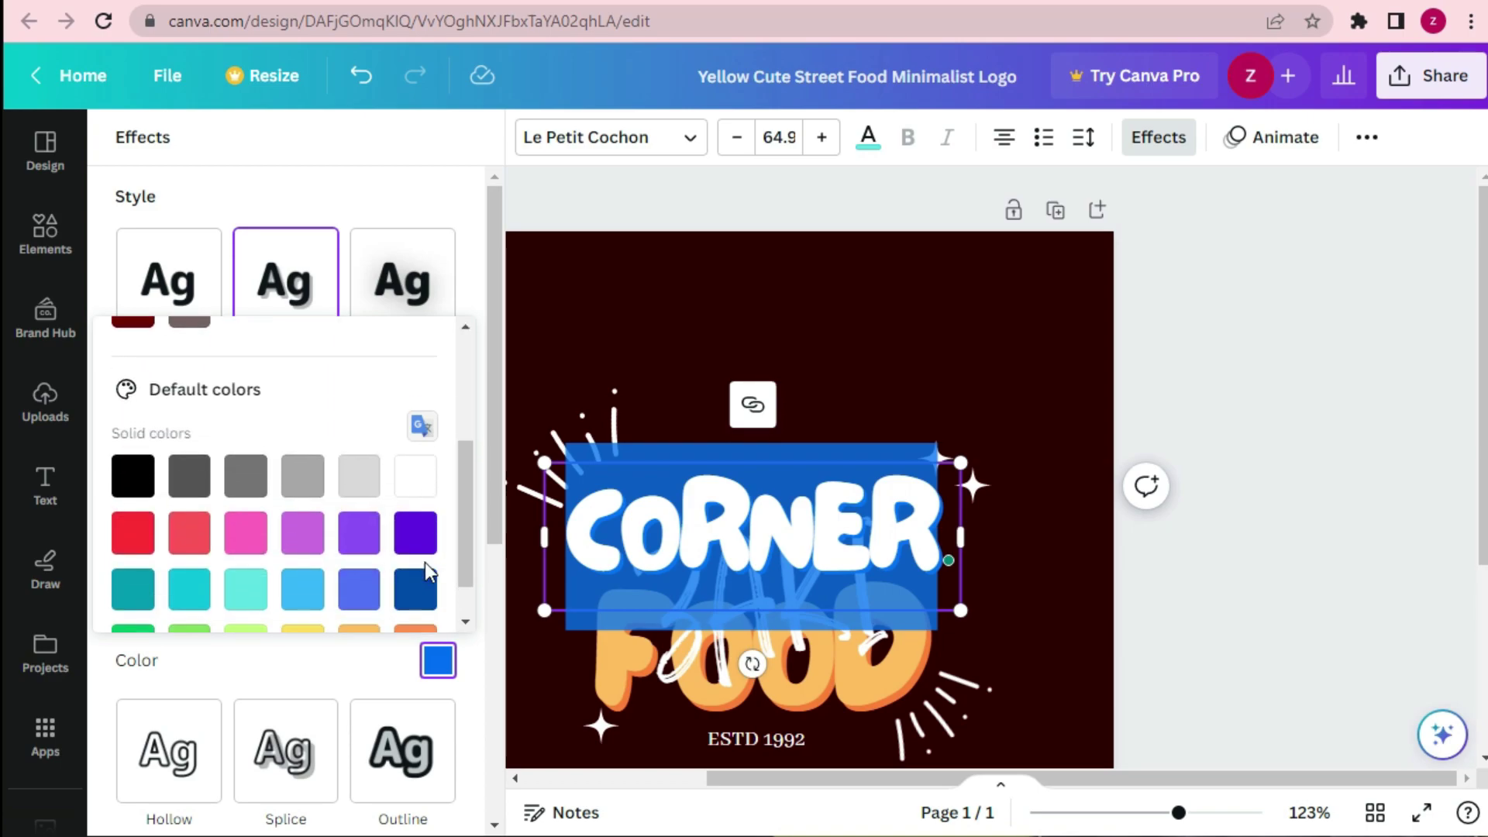
click(706, 543)
click(706, 543)
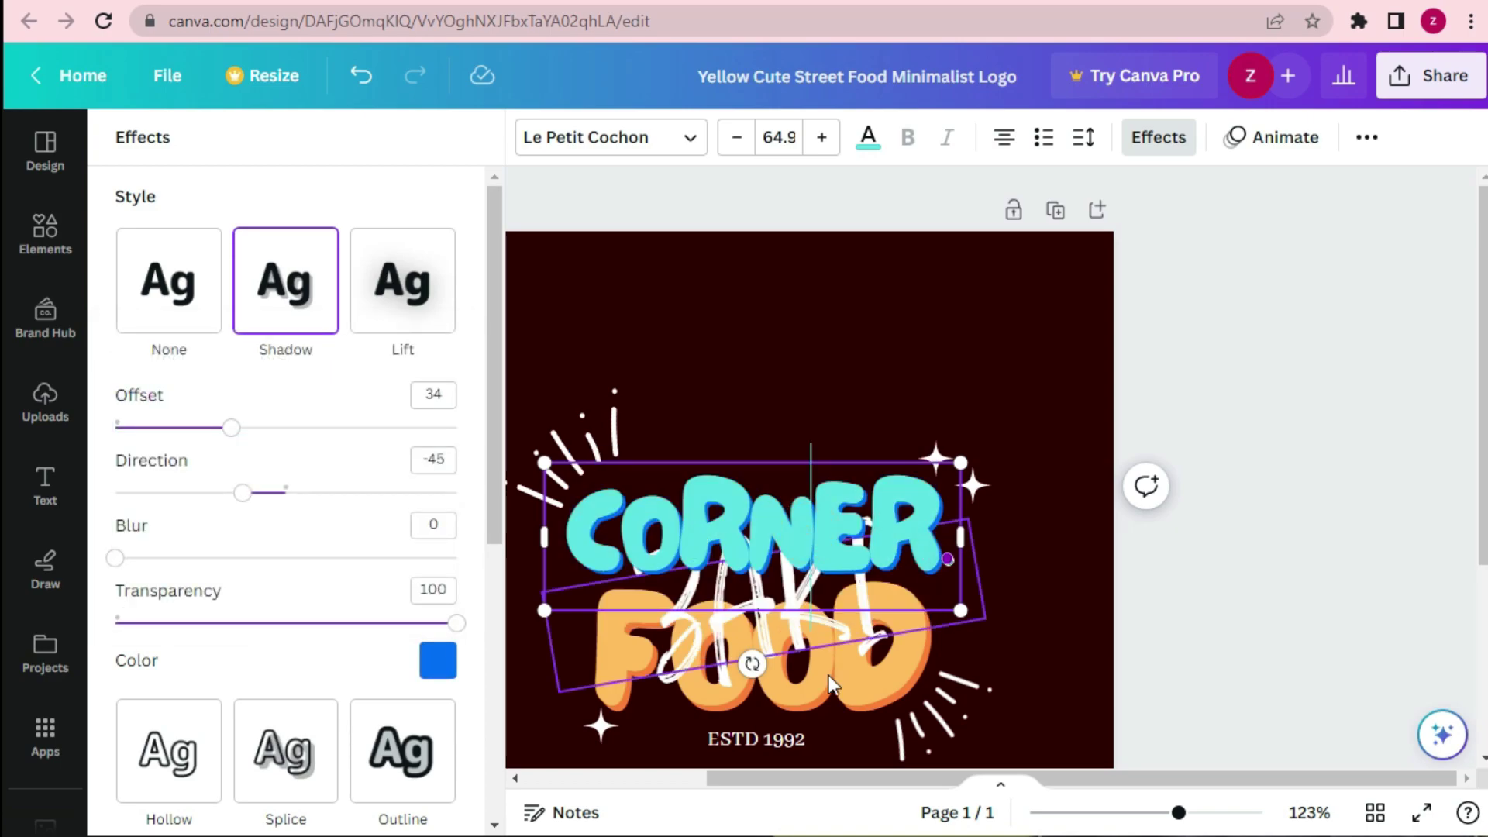
click(889, 531)
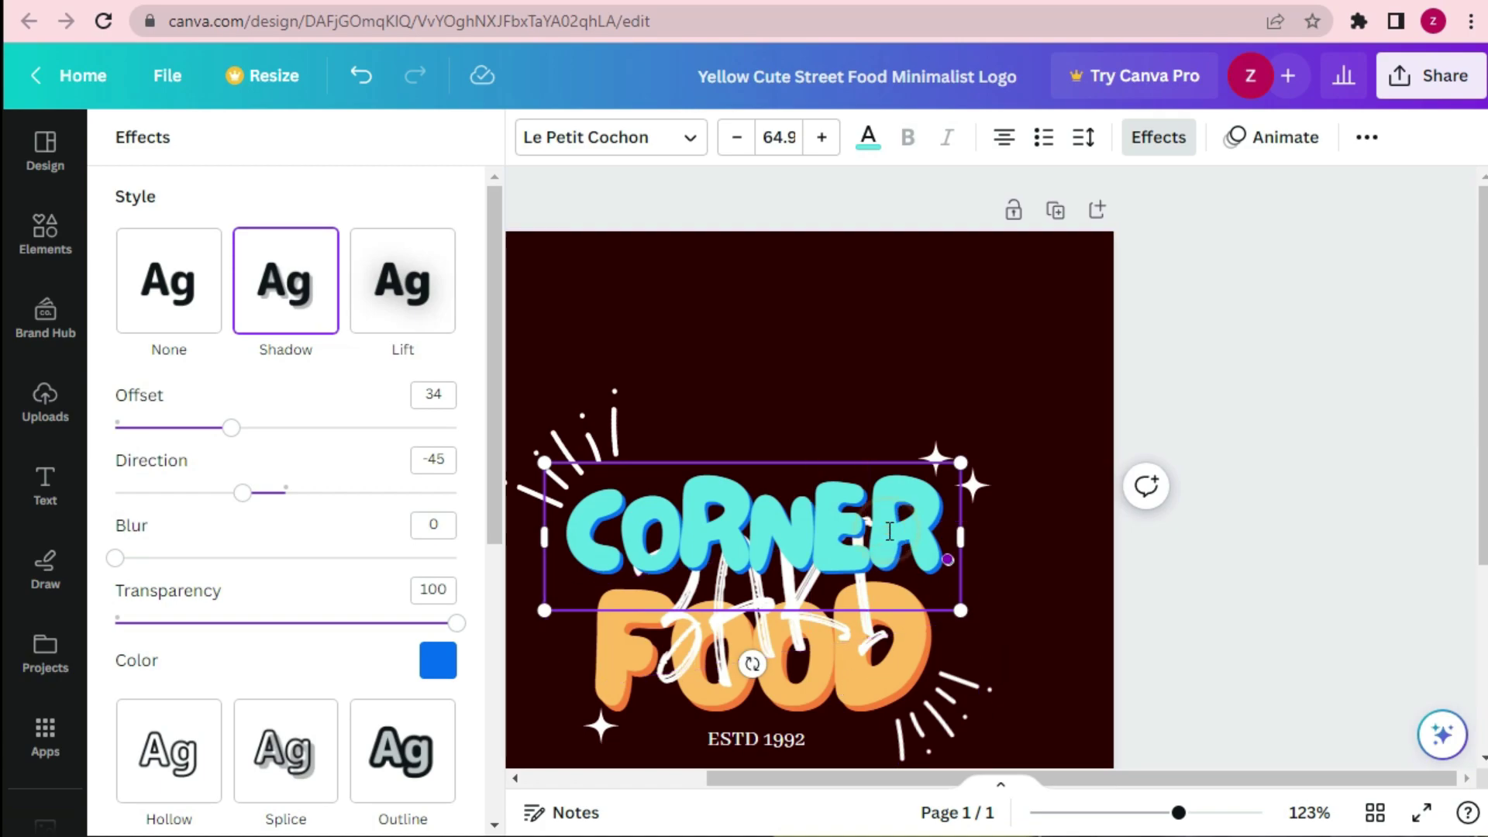
click(1026, 511)
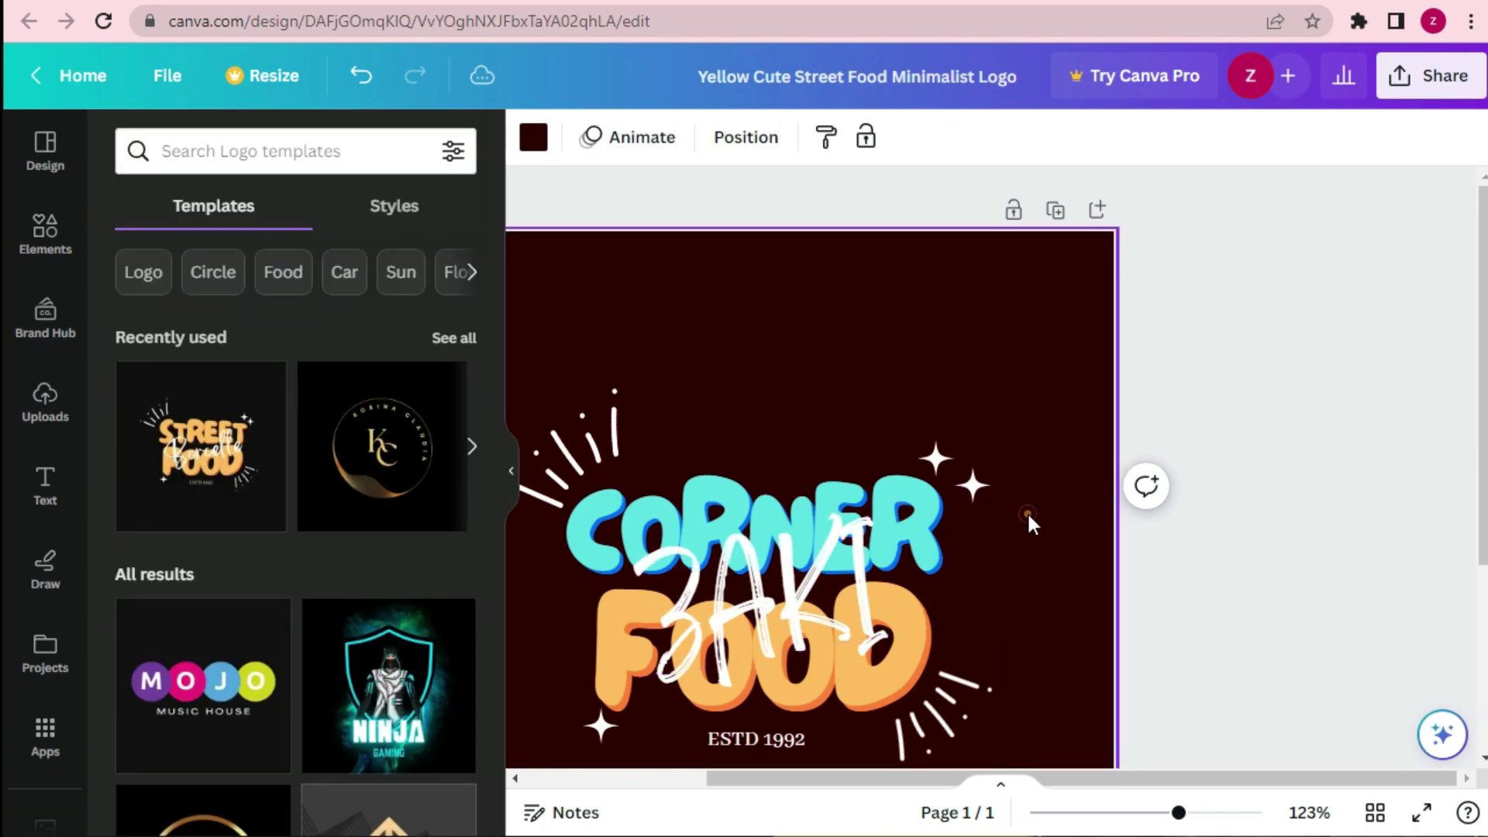
- Set the shadow effect color of the word FOOD to the custom bright blue #0075FF
click(714, 497)
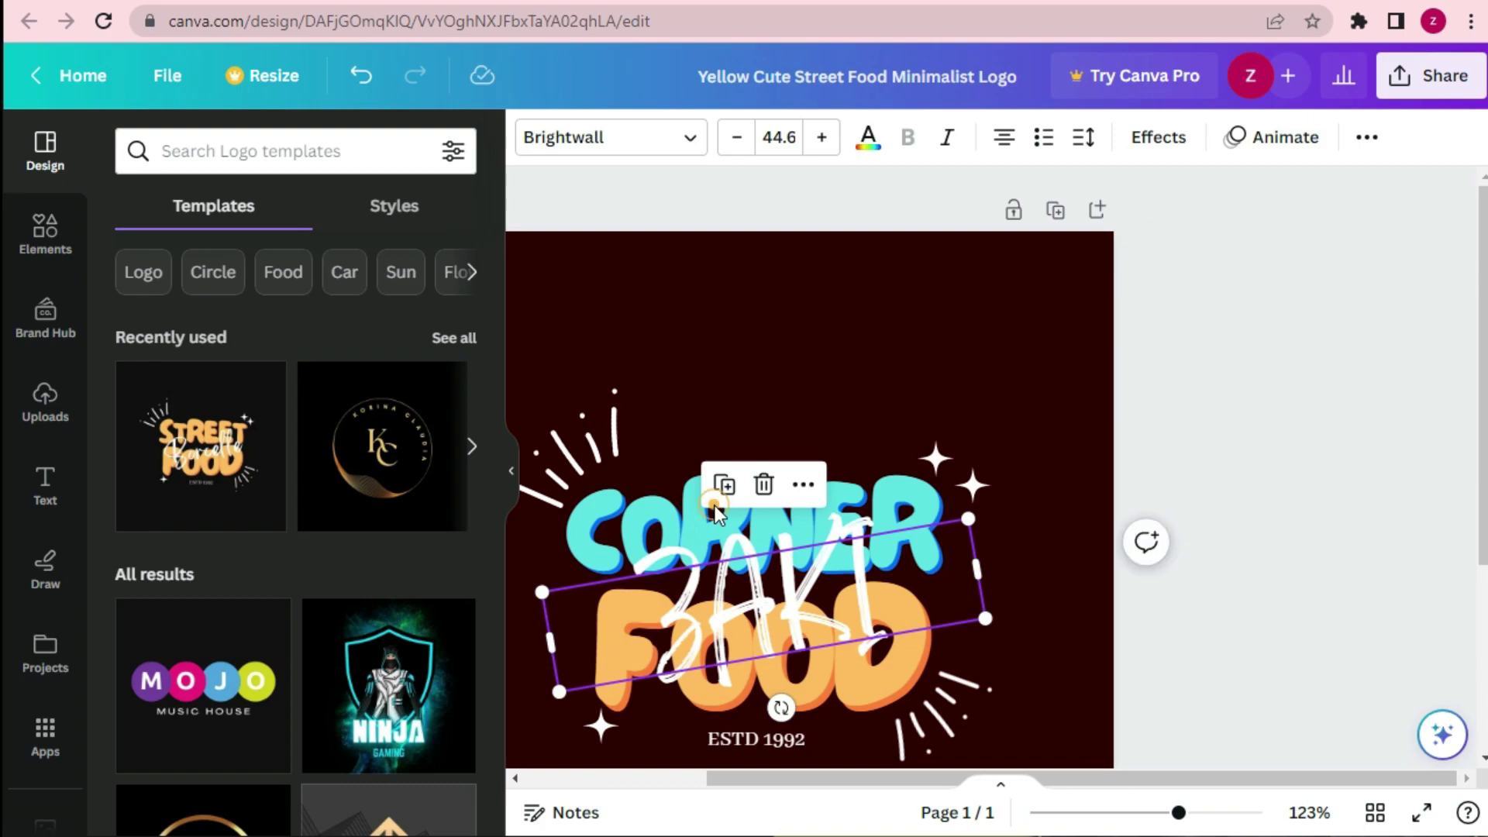
click(654, 510)
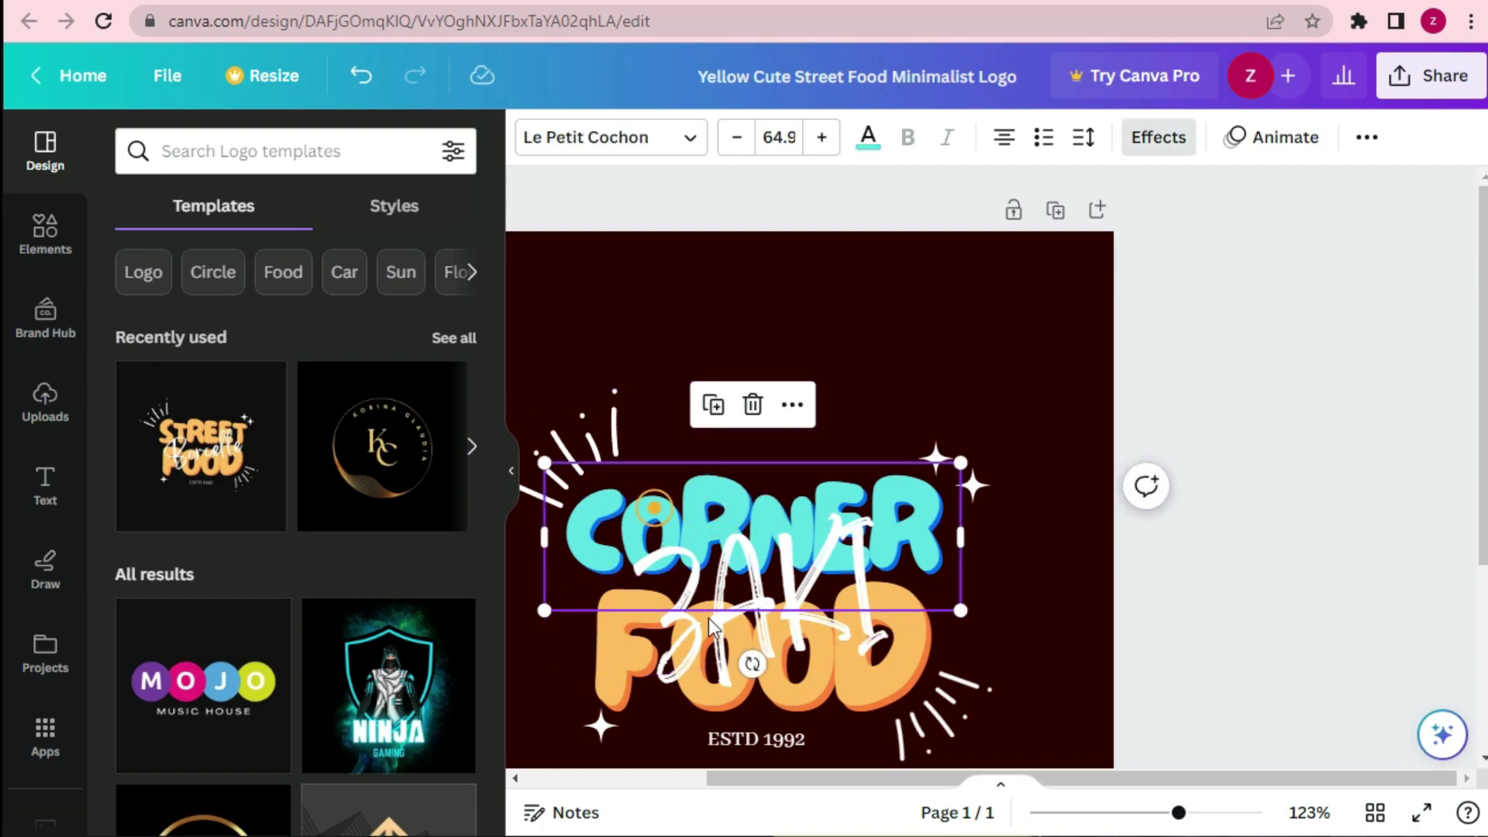
scroll(755, 729, down, 4)
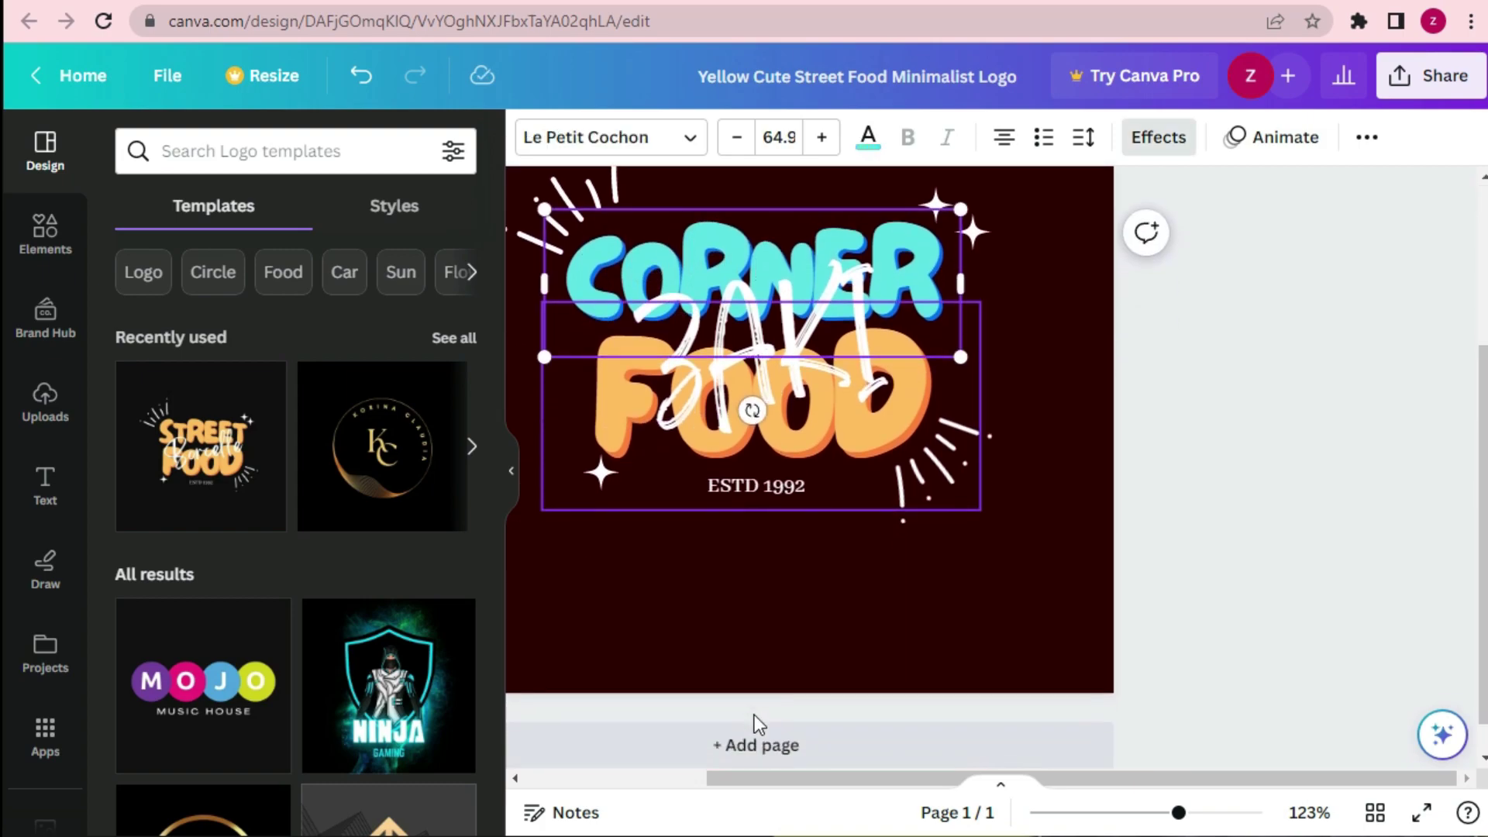
click(900, 387)
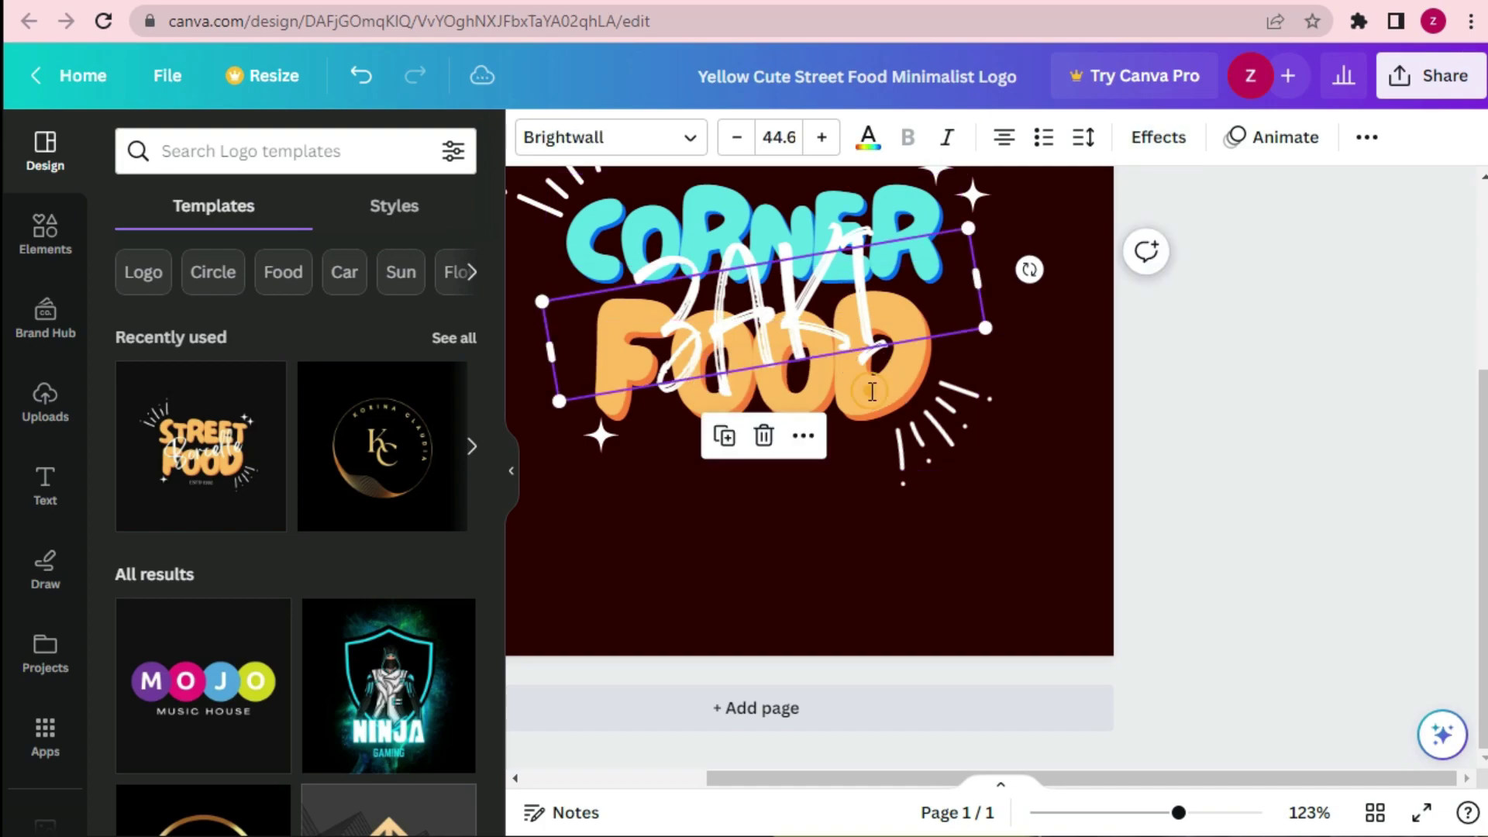
click(904, 566)
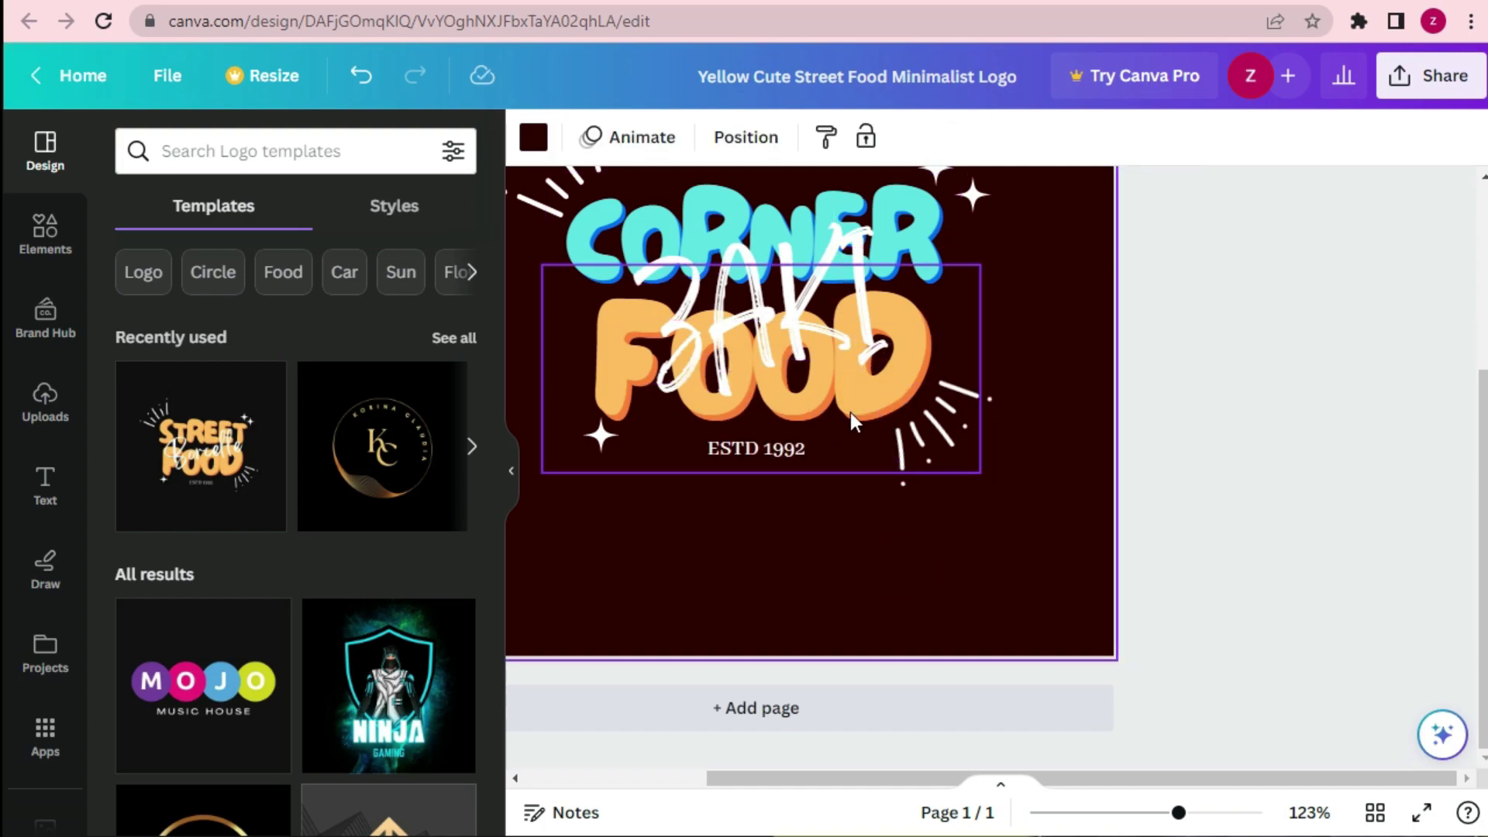
click(868, 415)
double_click(867, 415)
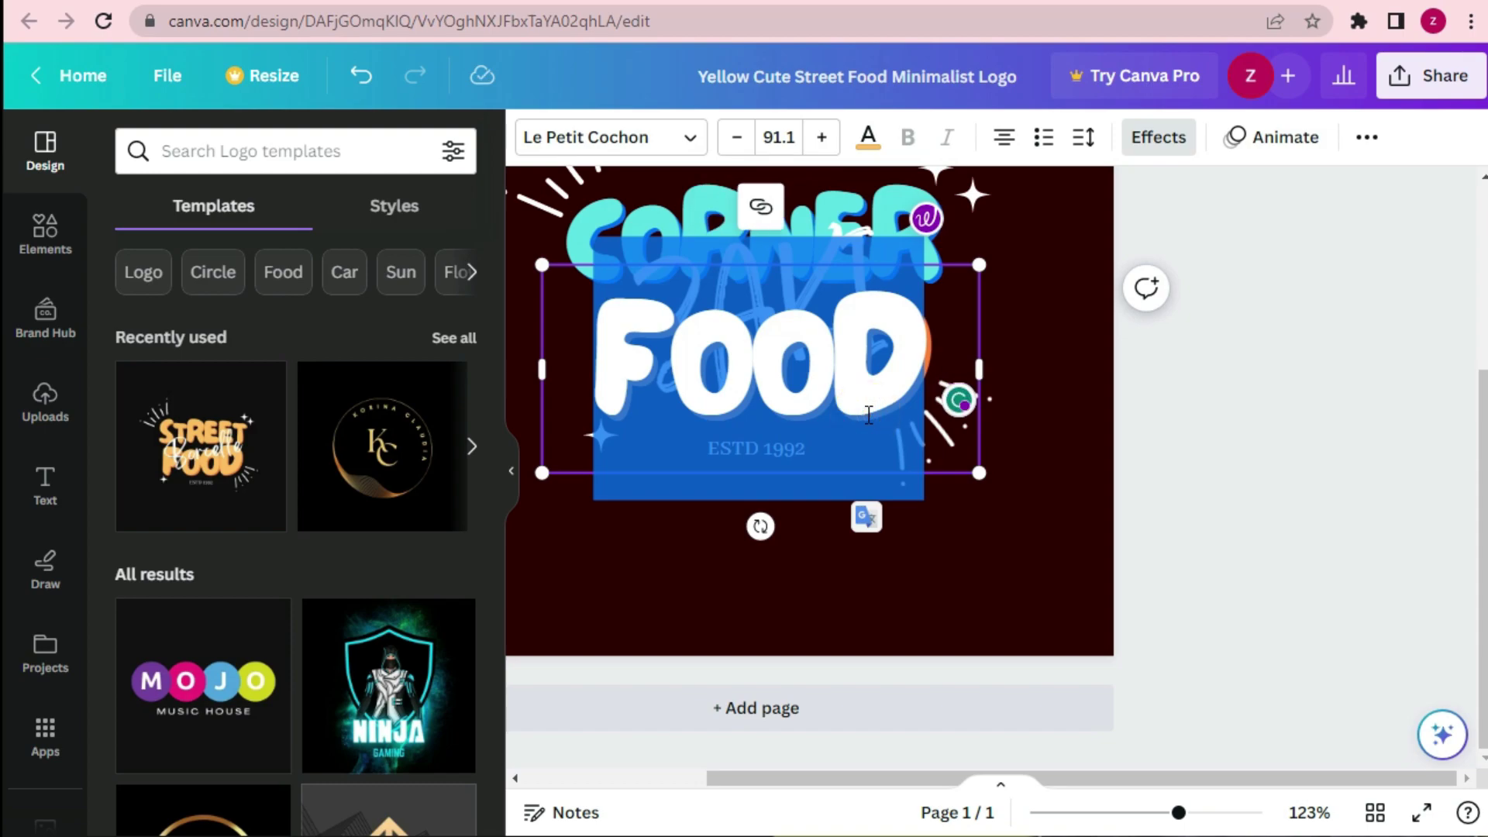
click(1161, 147)
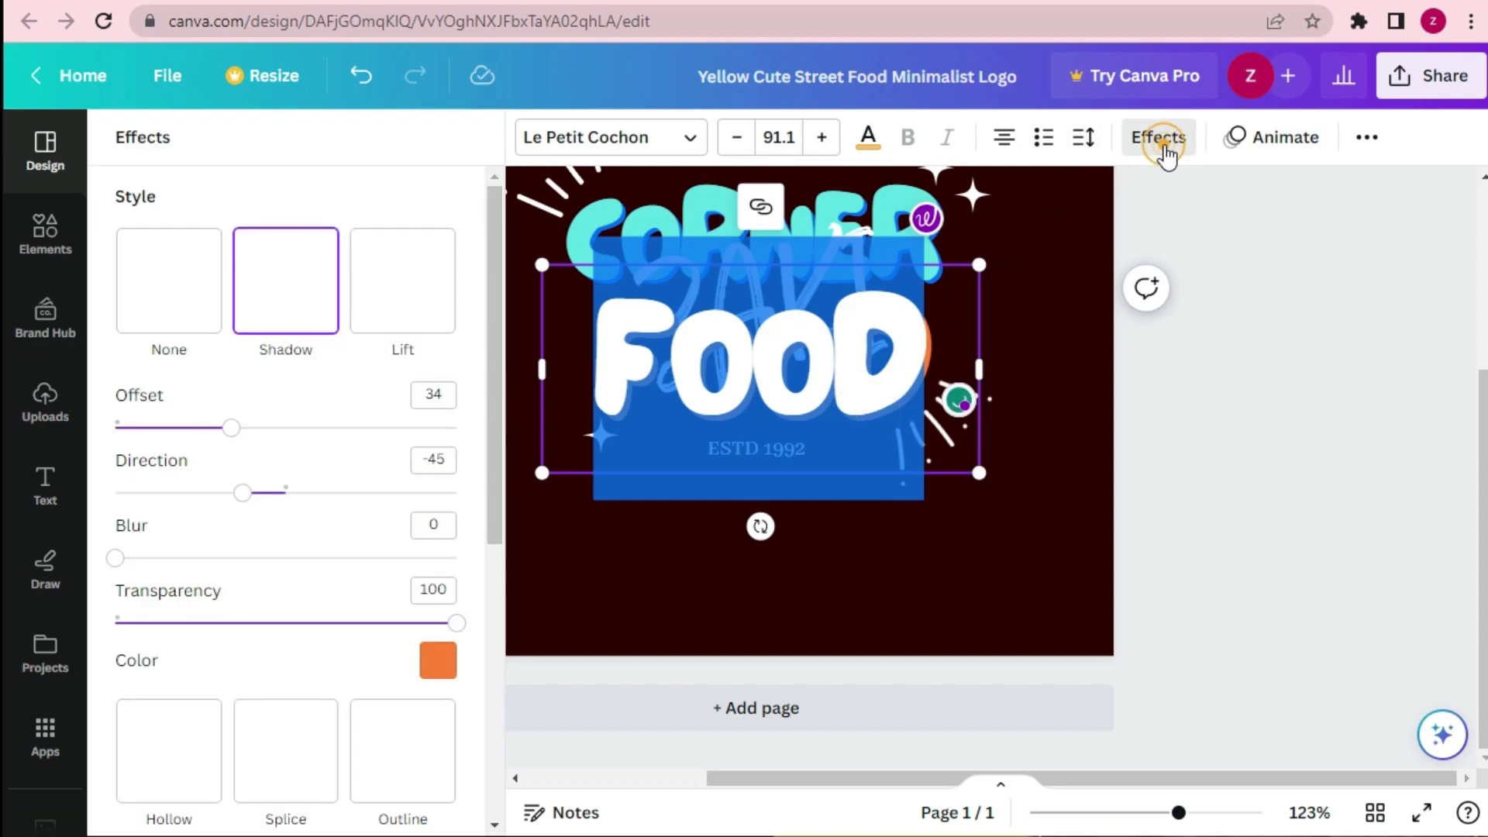
click(438, 660)
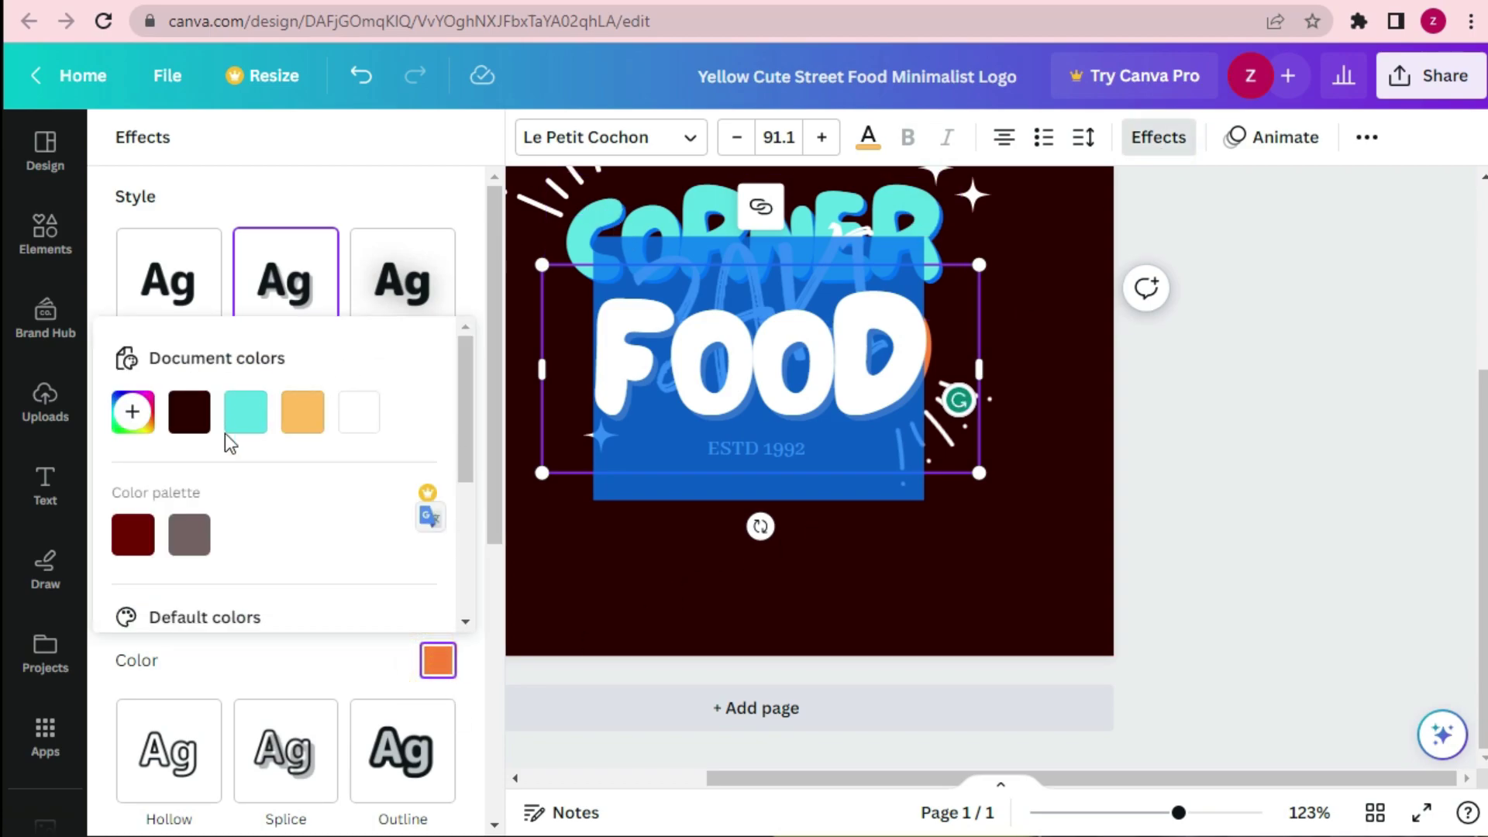
click(139, 431)
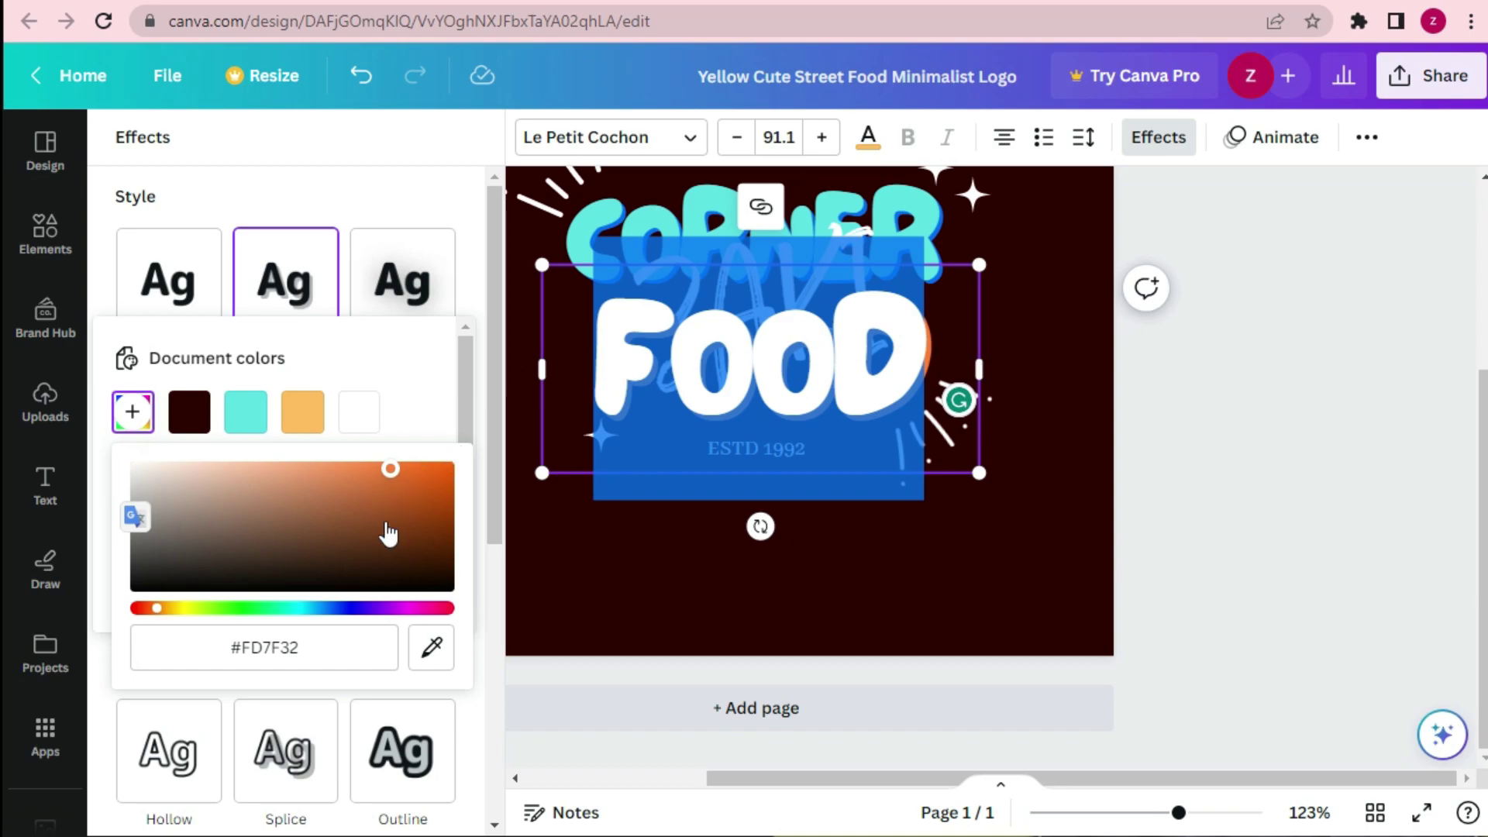
click(314, 609)
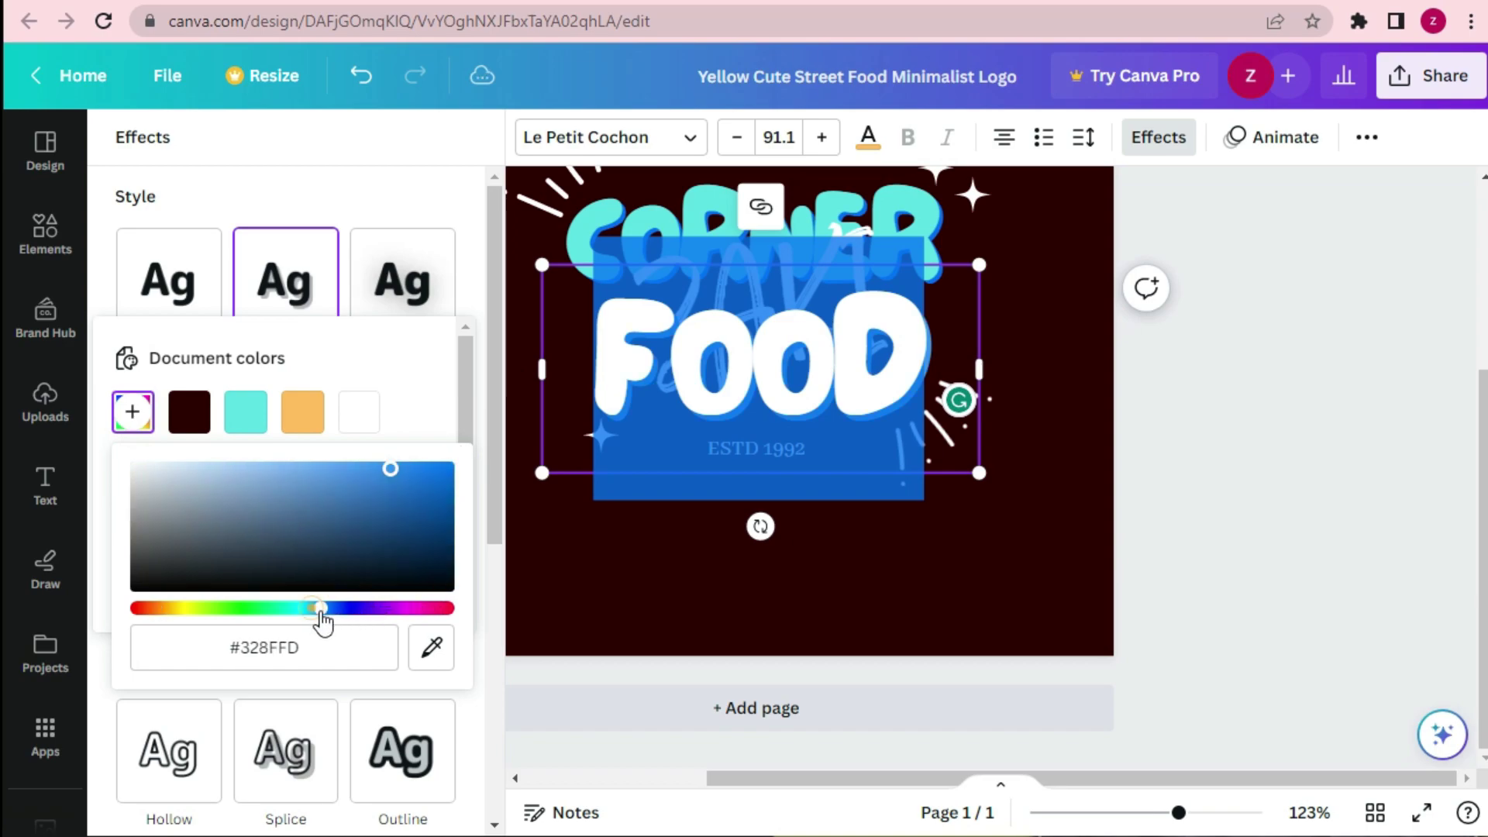
click(448, 469)
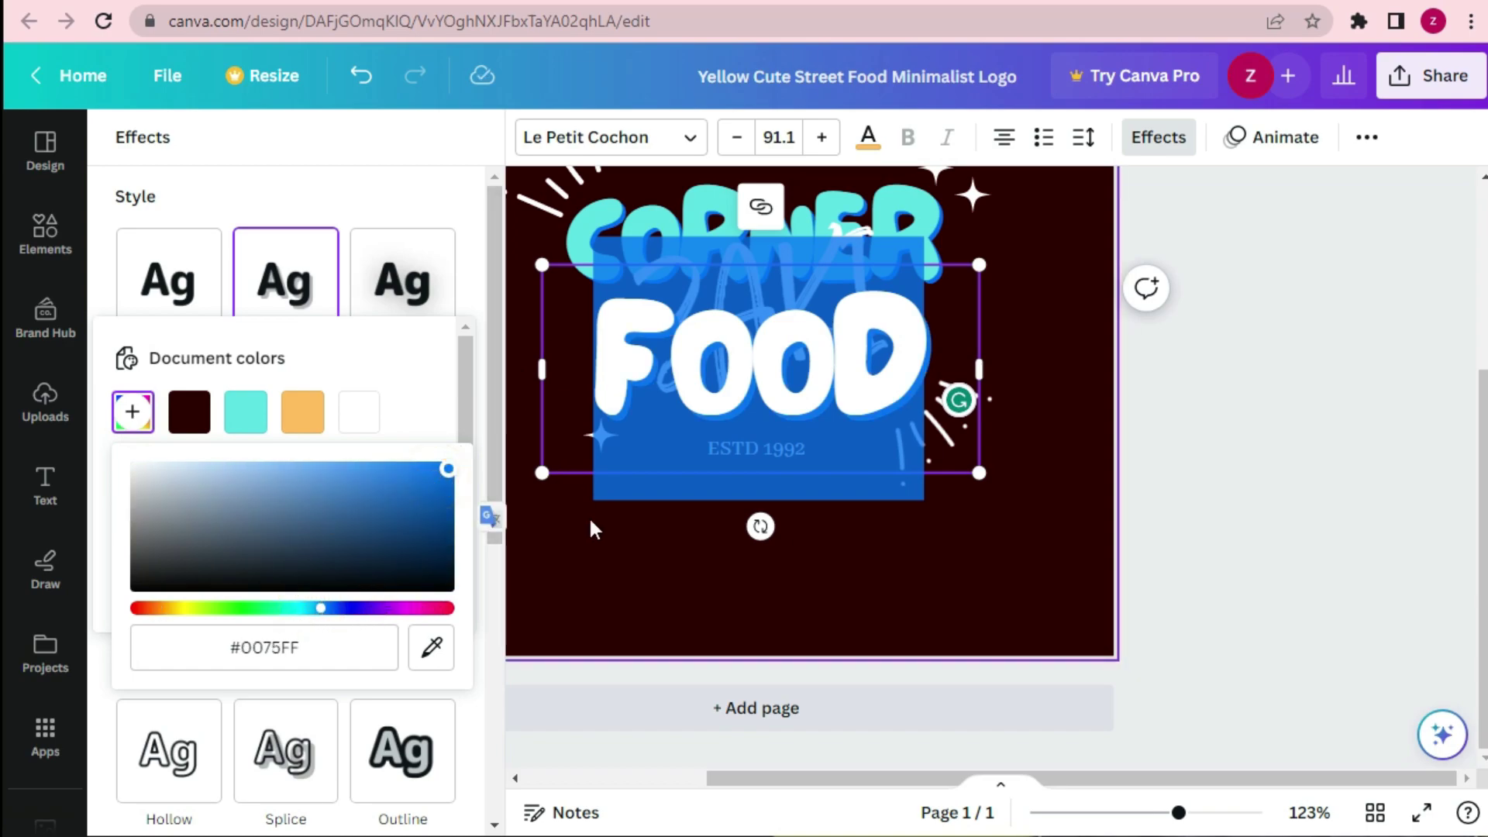
click(707, 397)
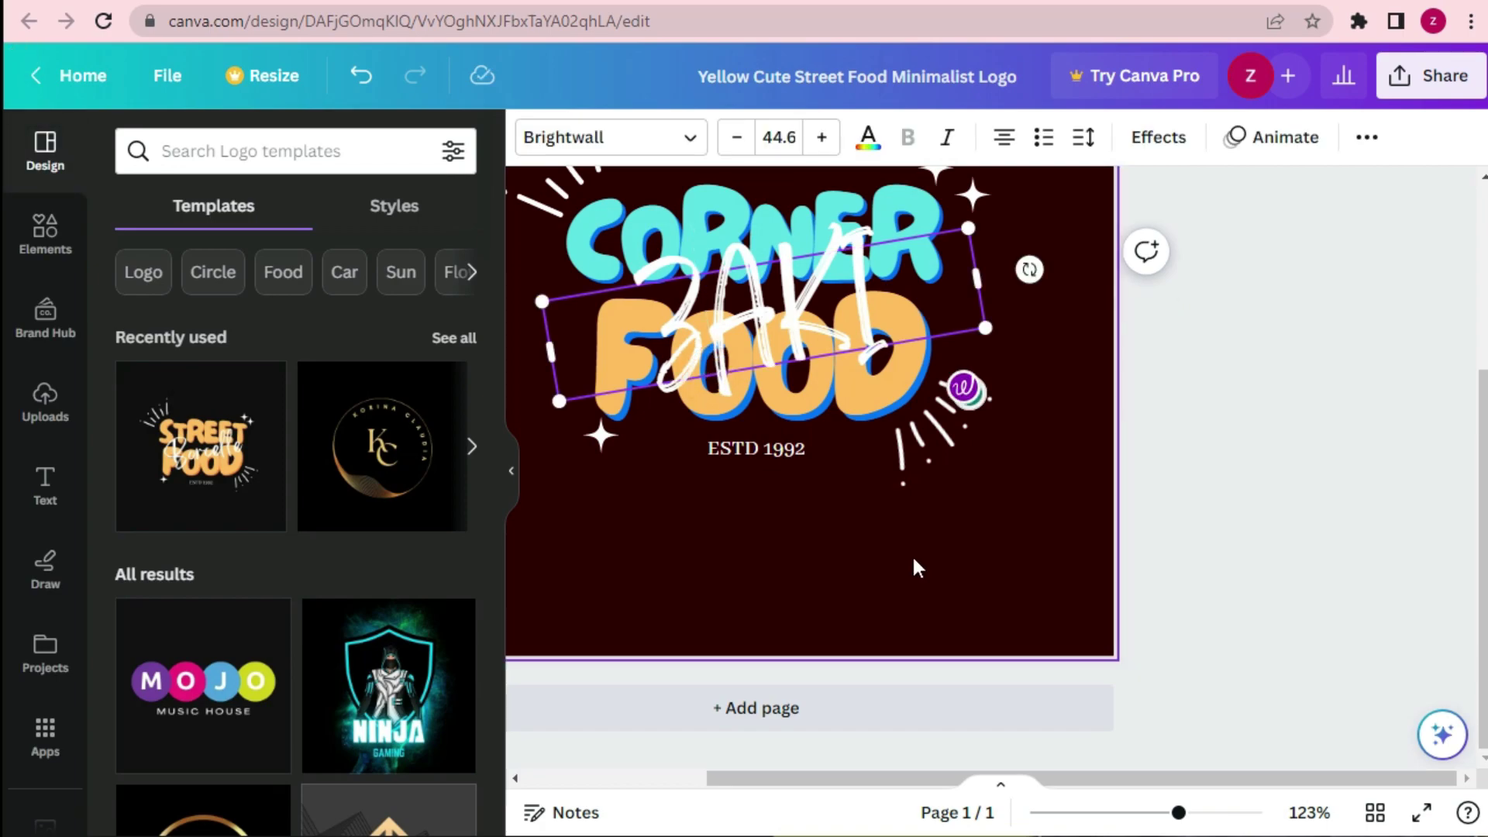
double_click(866, 397)
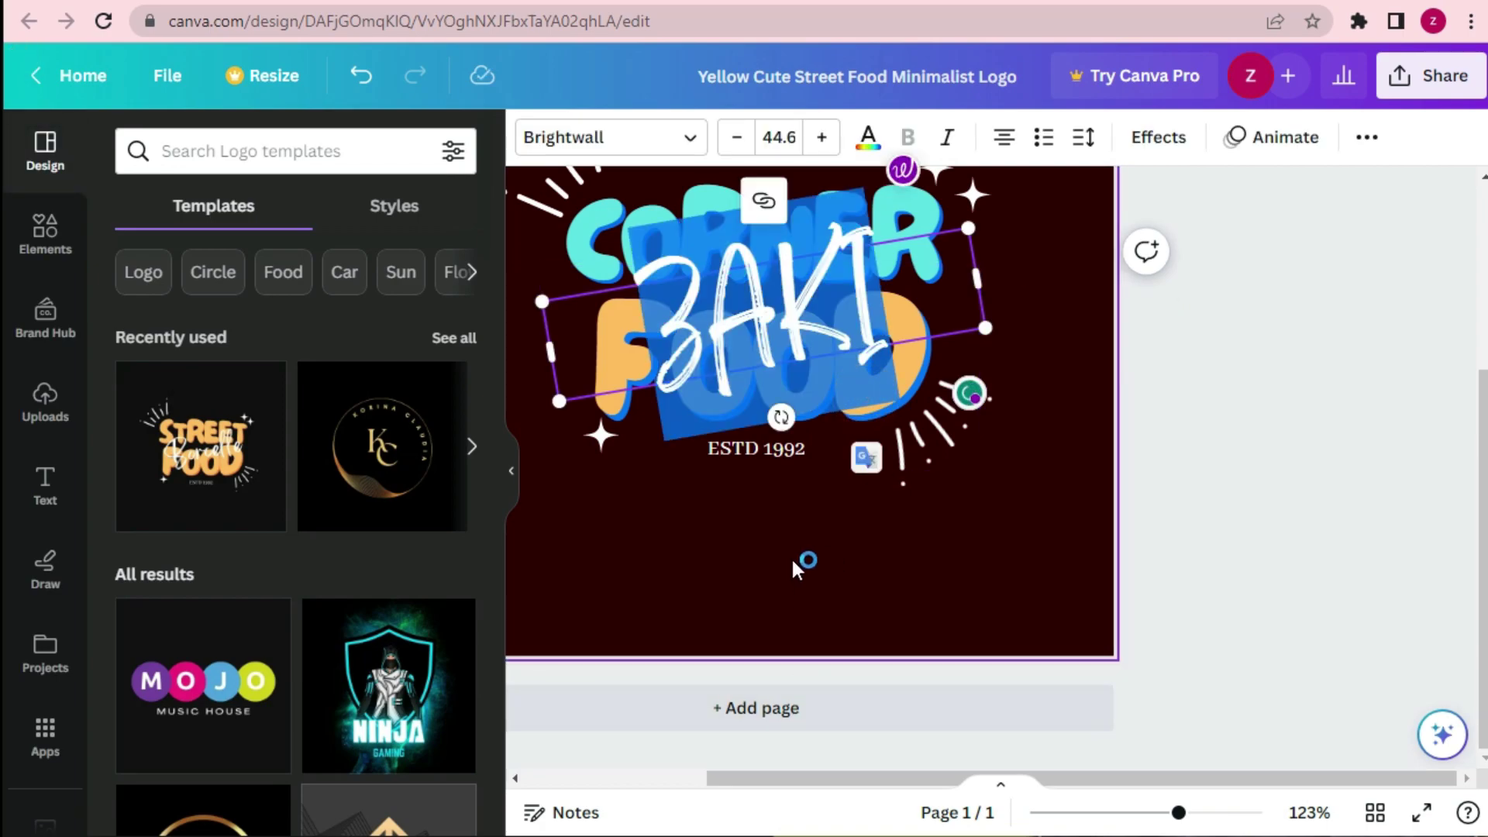
click(794, 560)
click(847, 399)
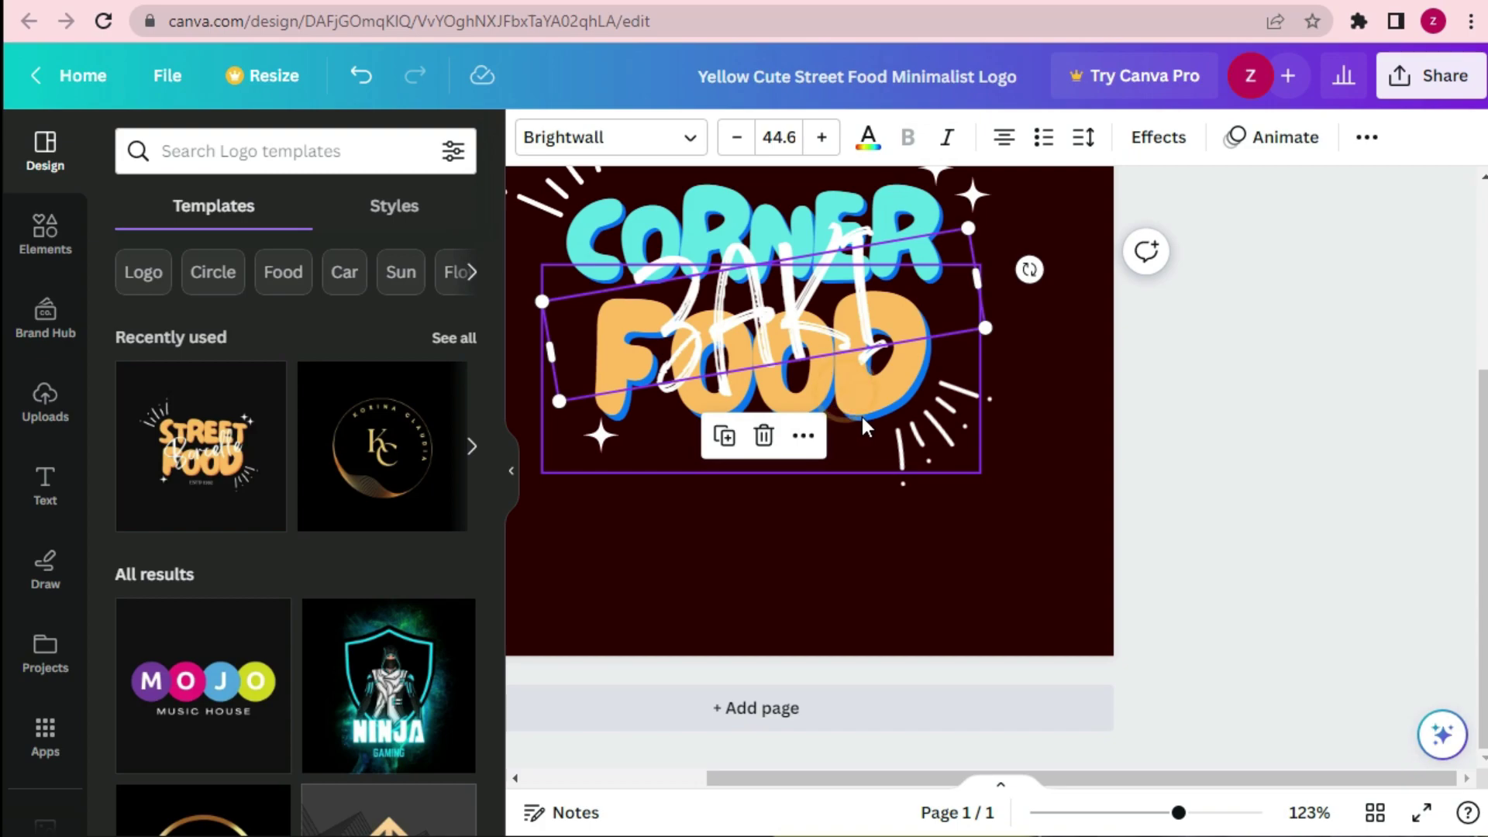
click(862, 417)
click(859, 397)
double_click(860, 397)
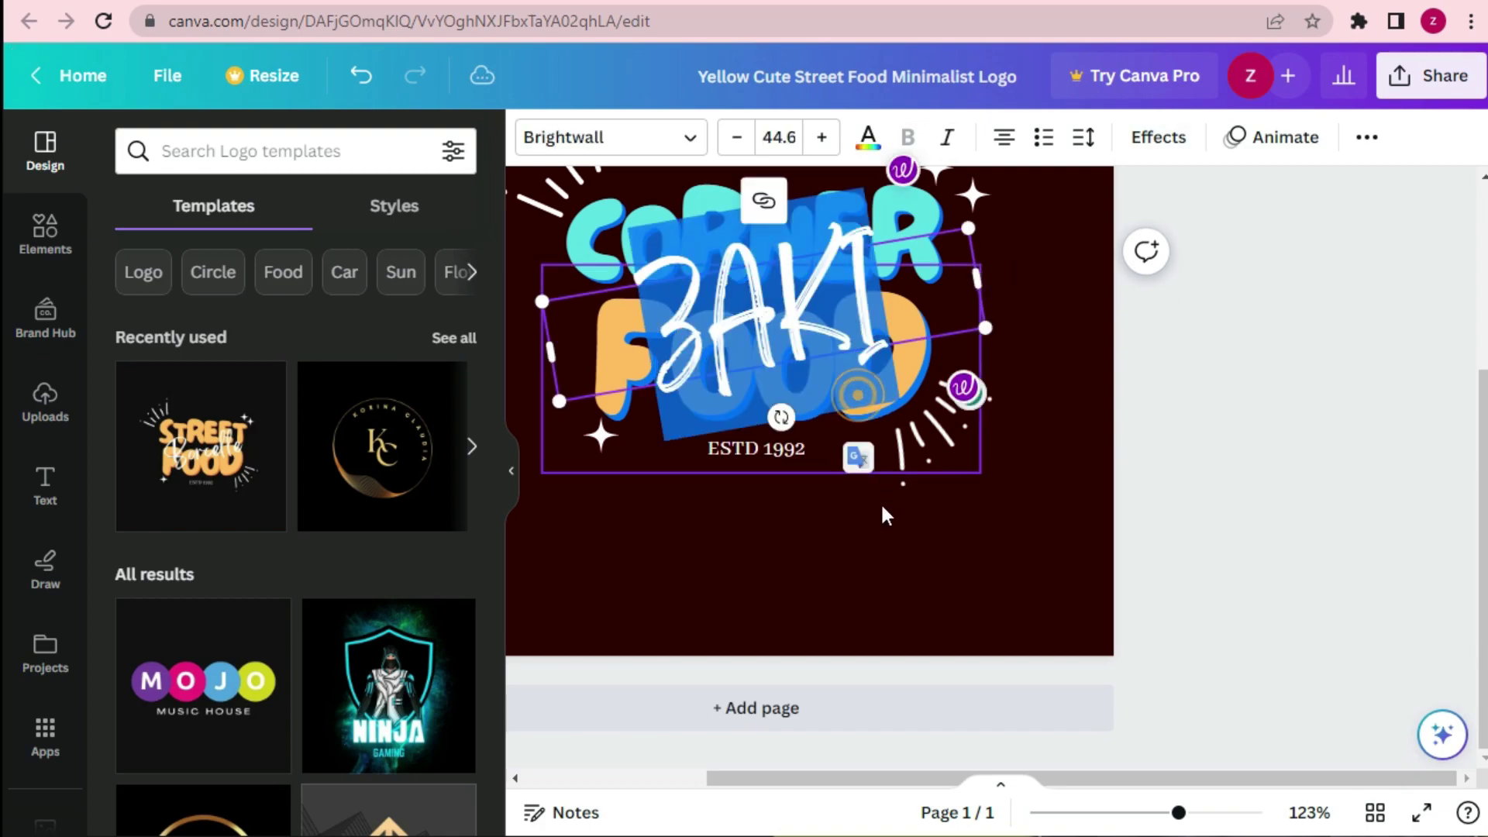
click(854, 607)
- Set the text color of the word FOOD to the light turquoise document color
ctrl+scroll(871, 378, up, 5)
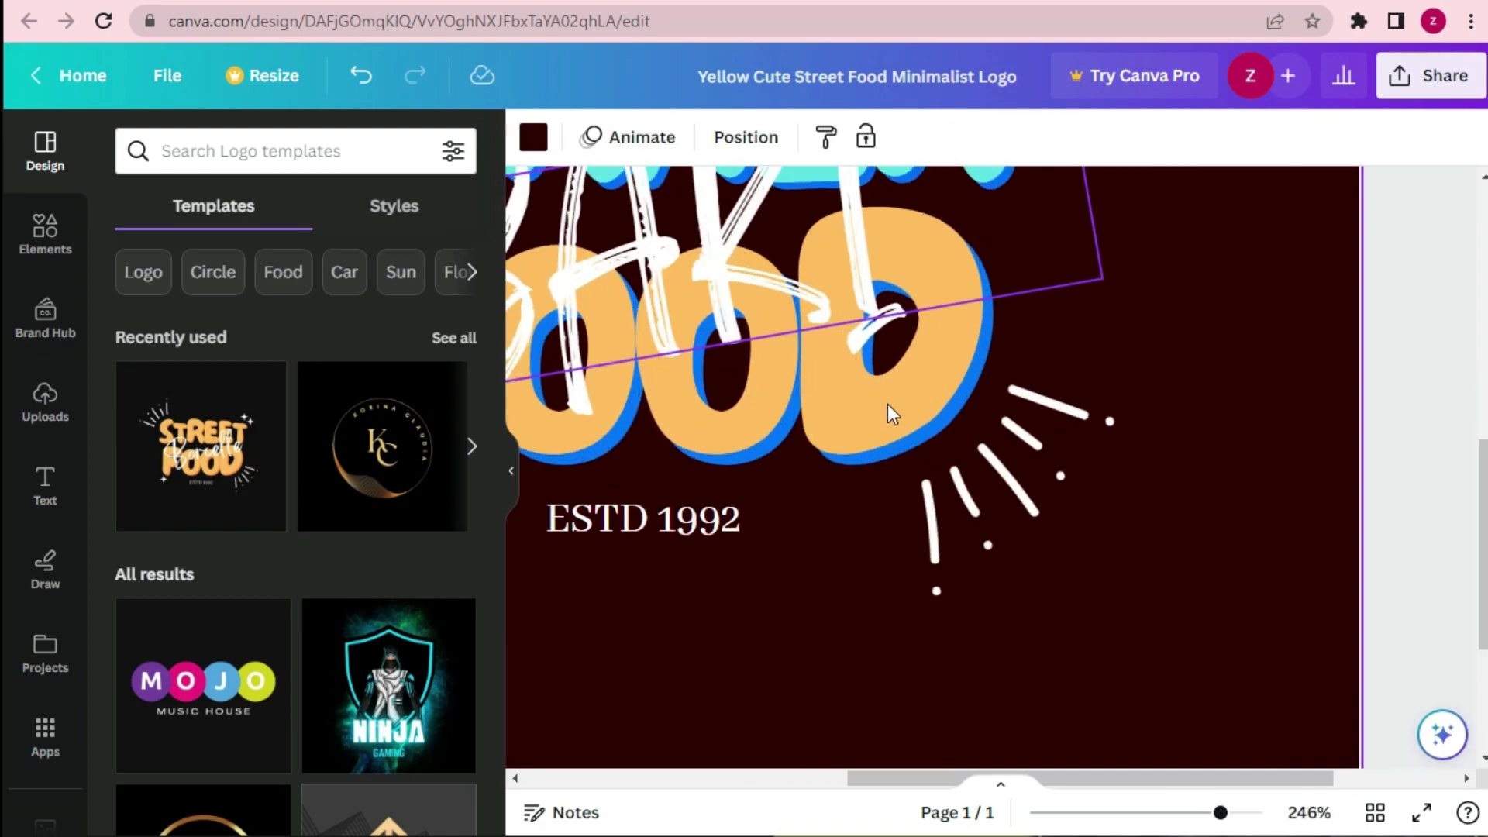
click(891, 406)
scroll(705, 416, left, 5)
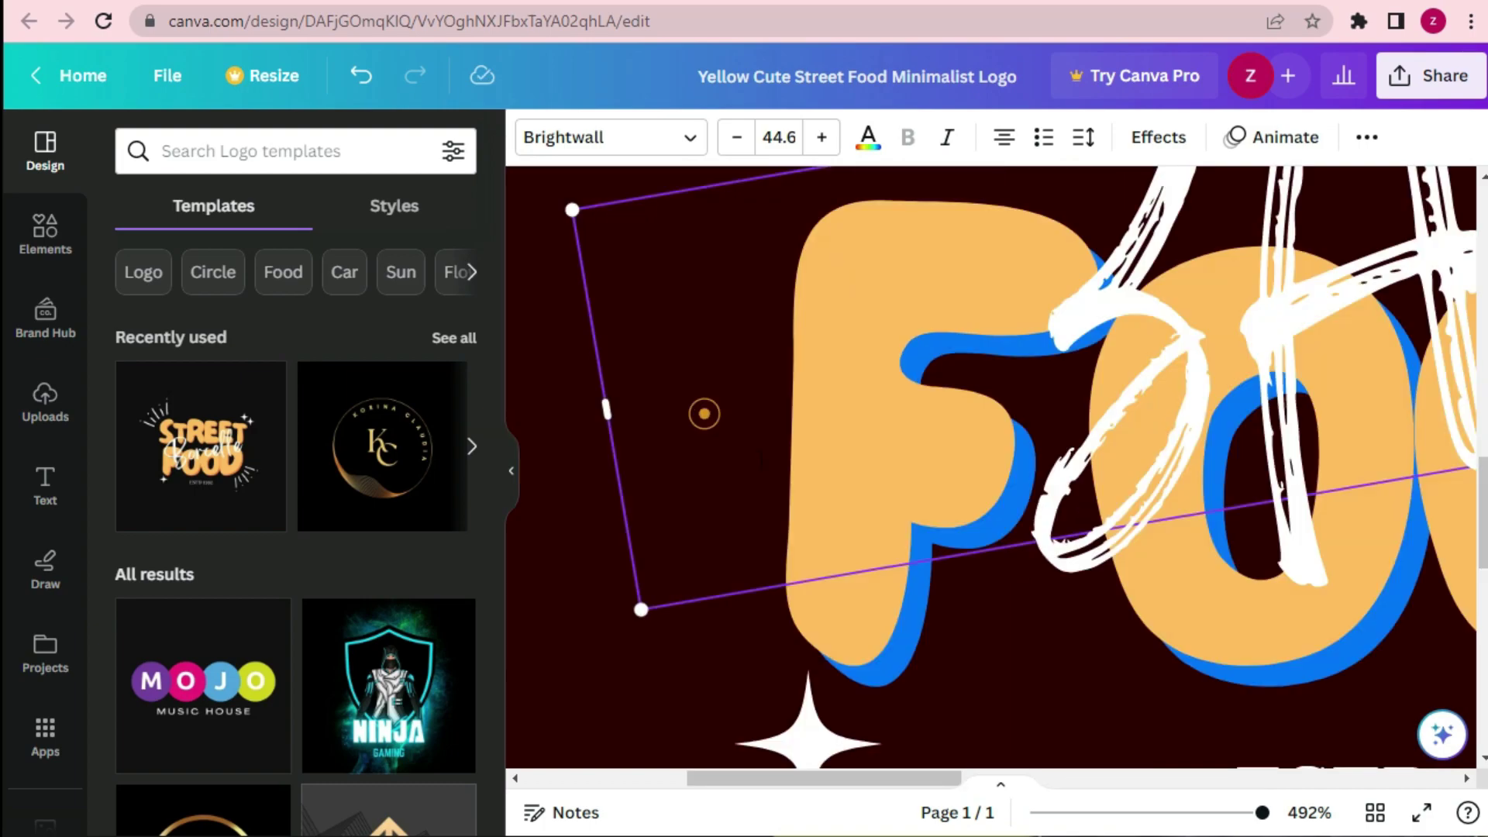
scroll(853, 543, down, 4)
click(896, 291)
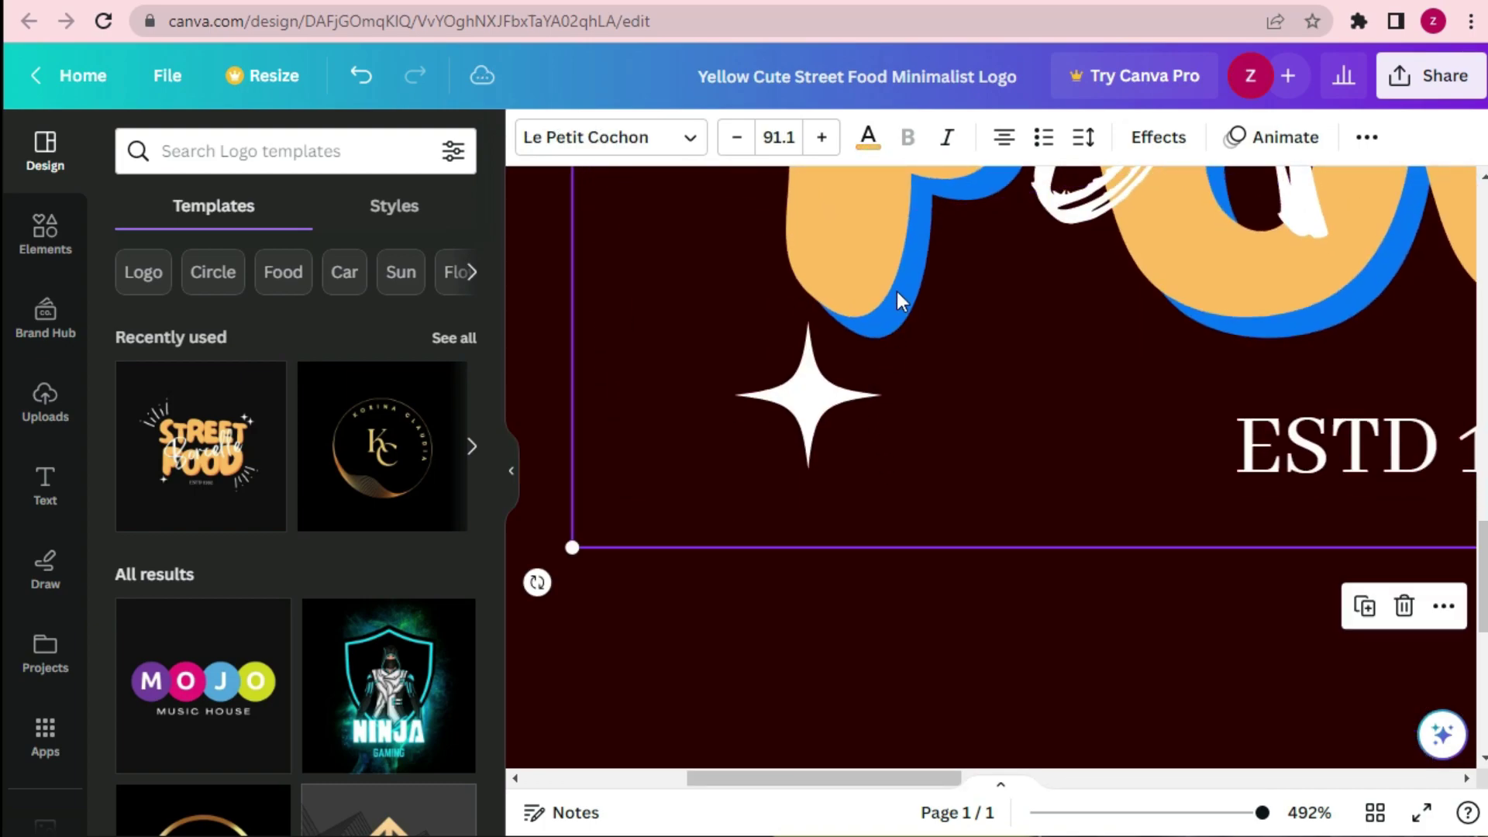
click(897, 287)
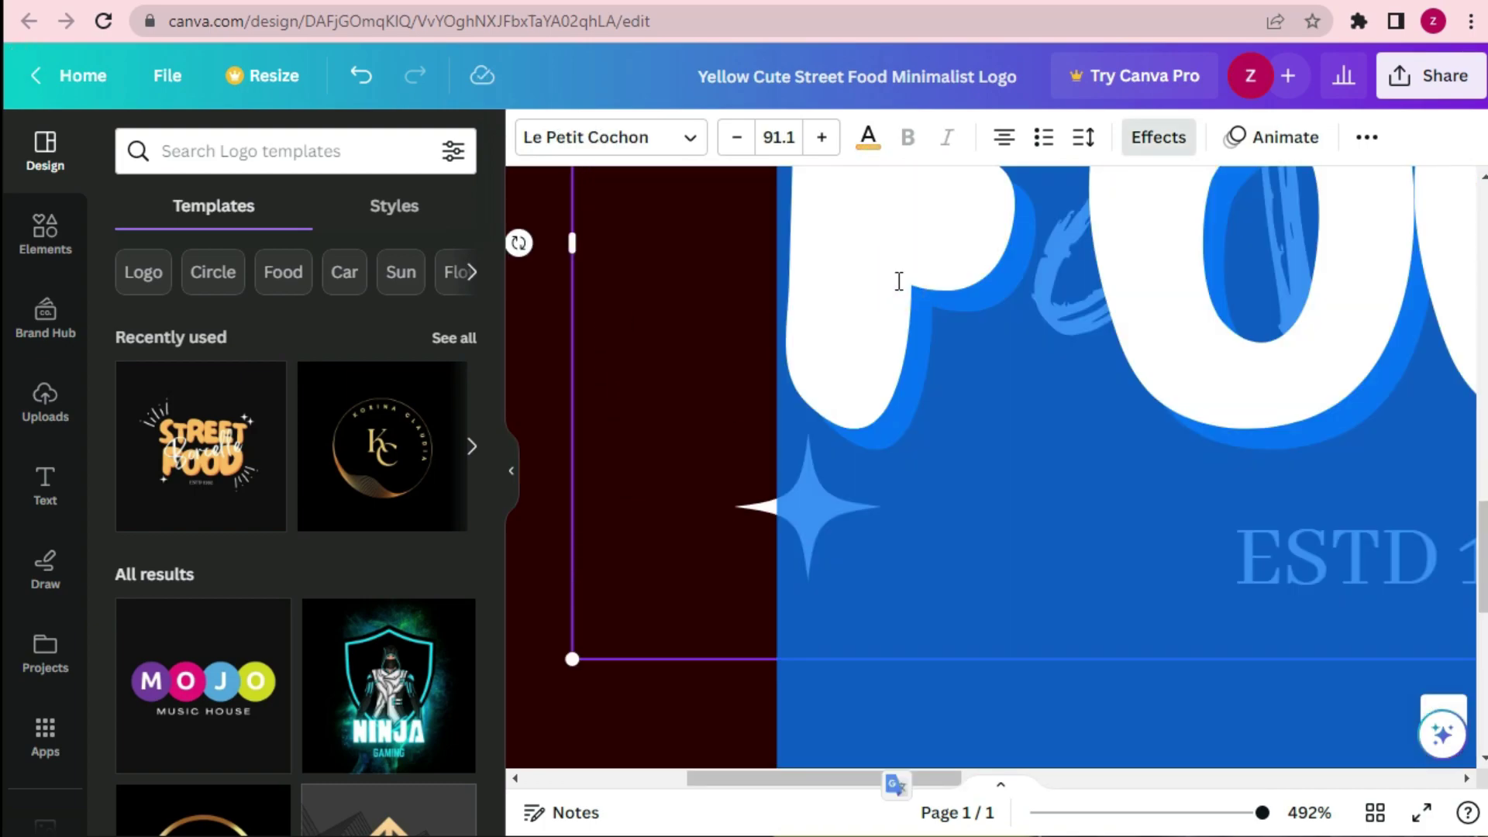
ctrl+scroll(899, 281, down, 8)
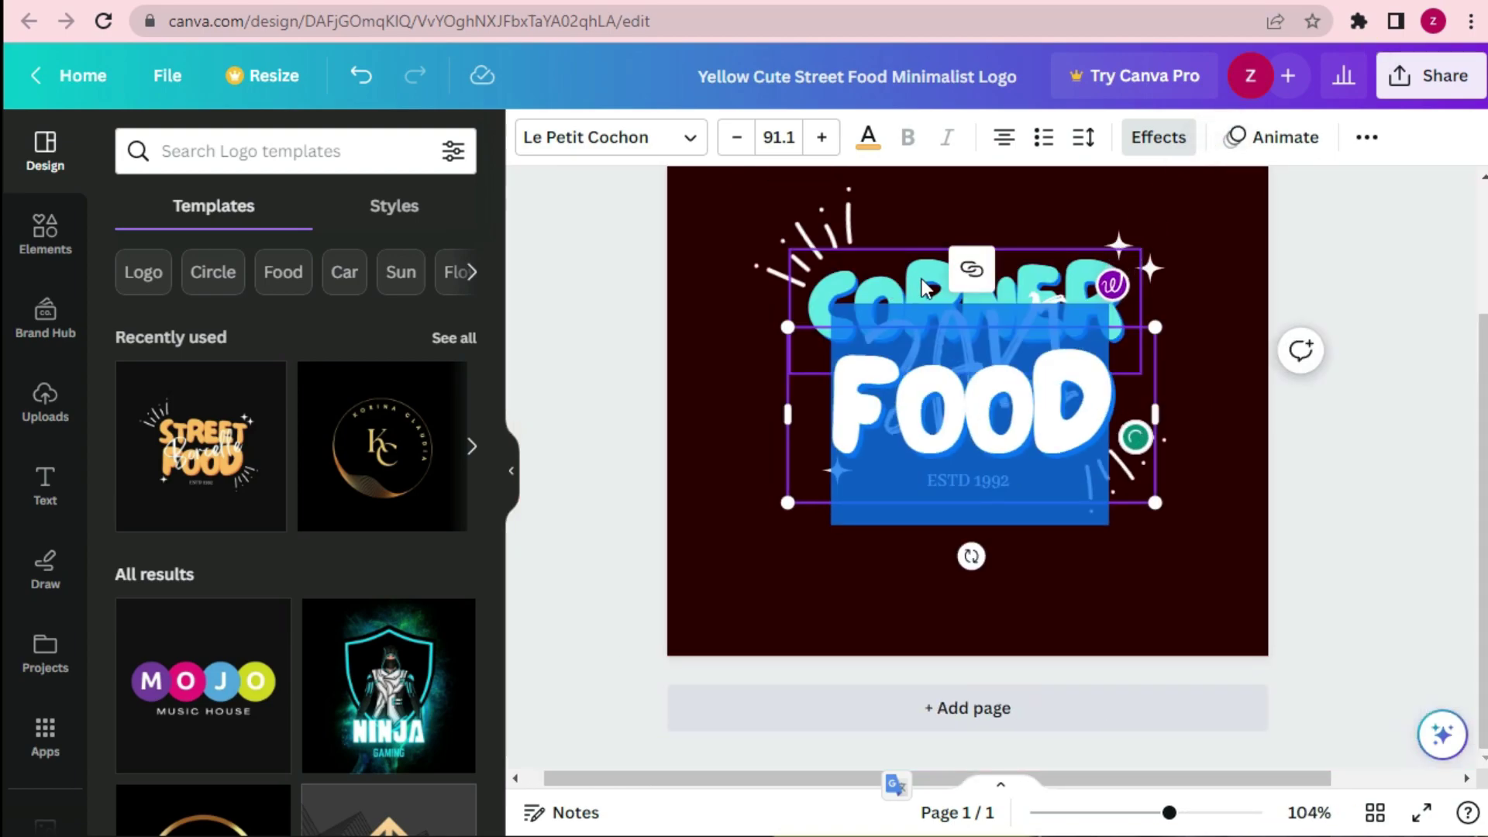
scroll(977, 217, up, 3)
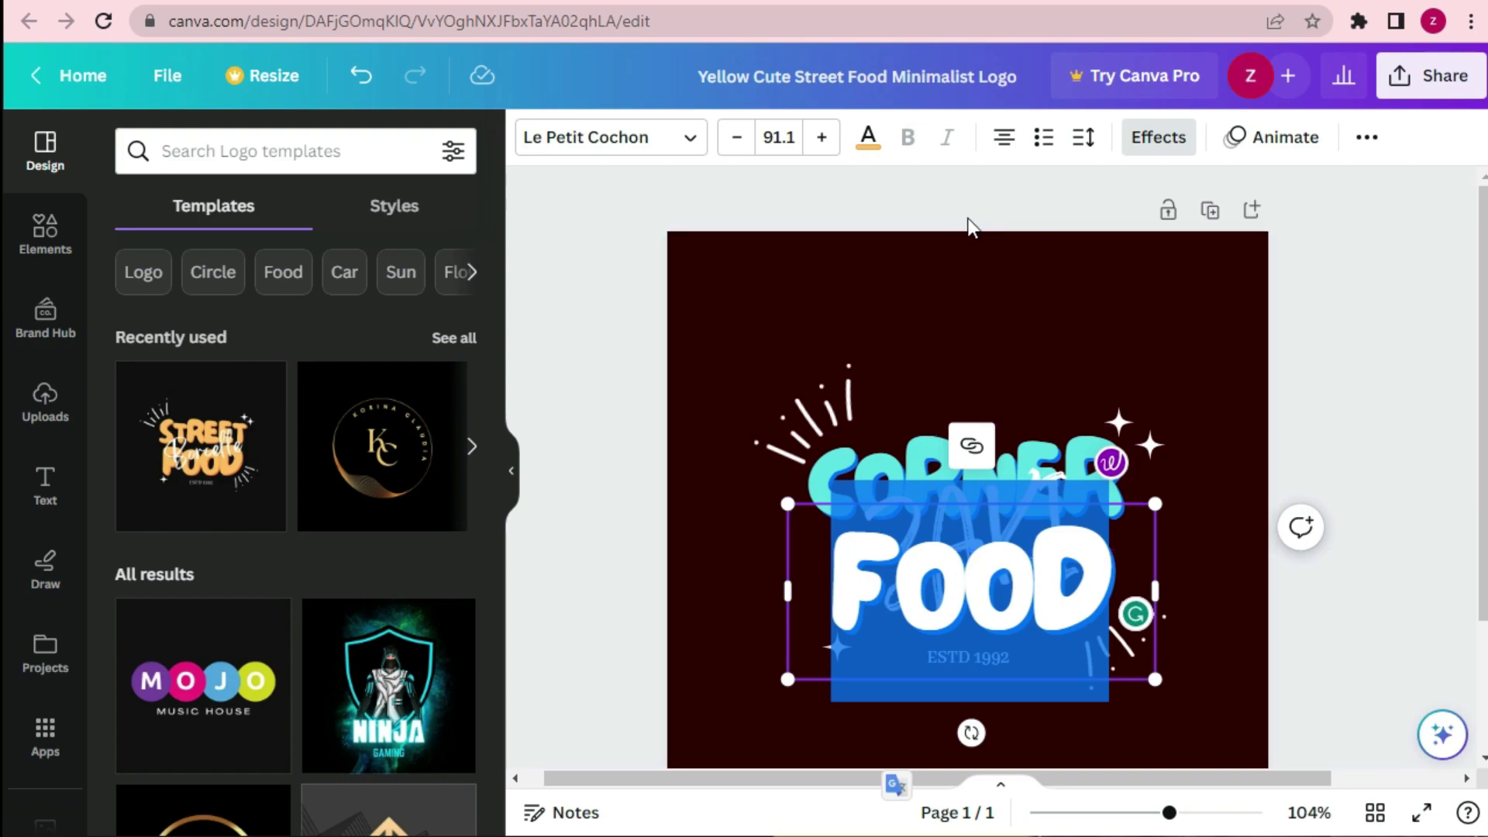
scroll(972, 224, down, 2)
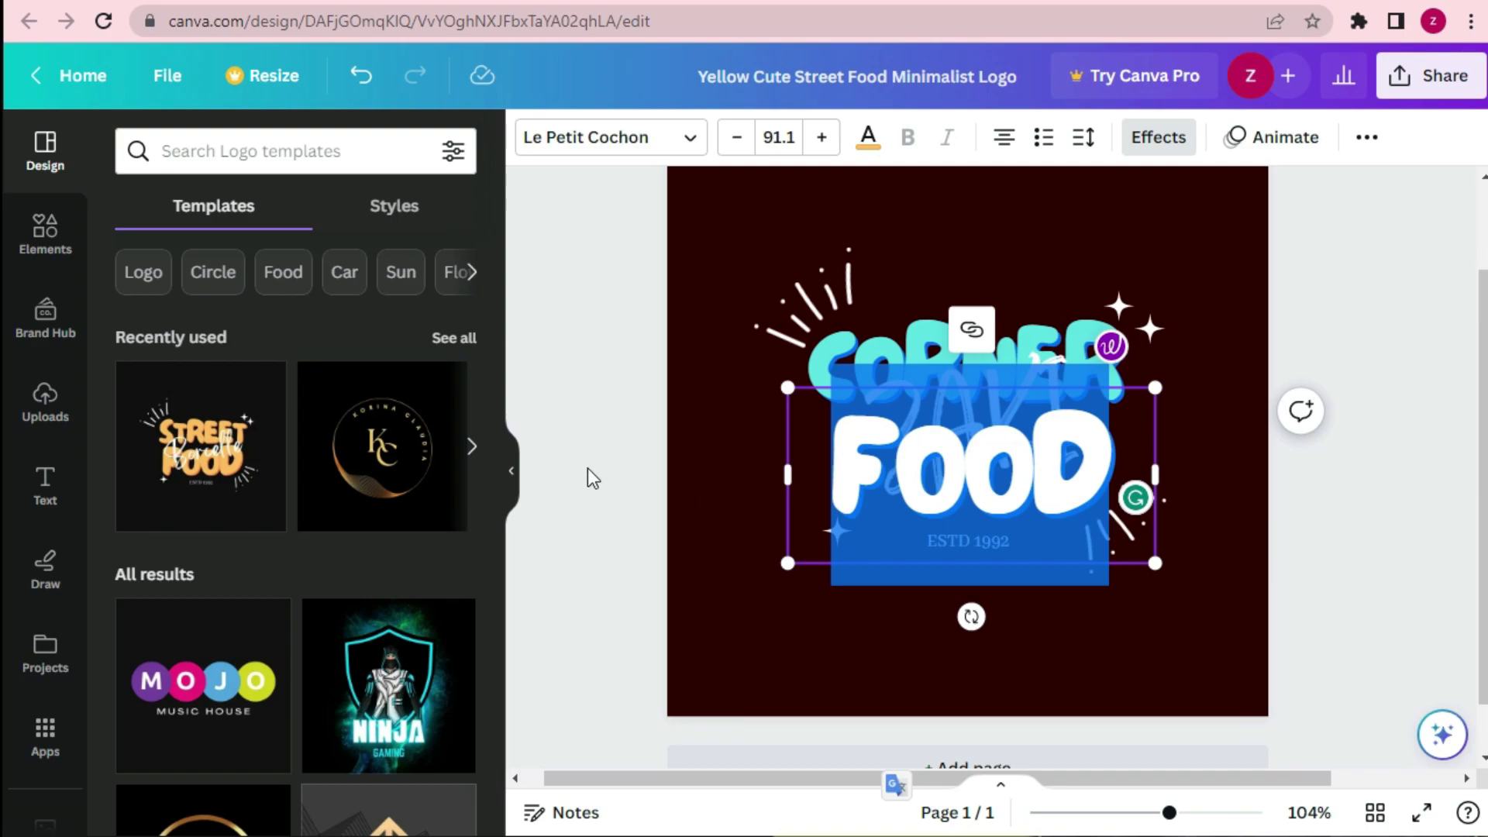
click(867, 144)
click(267, 282)
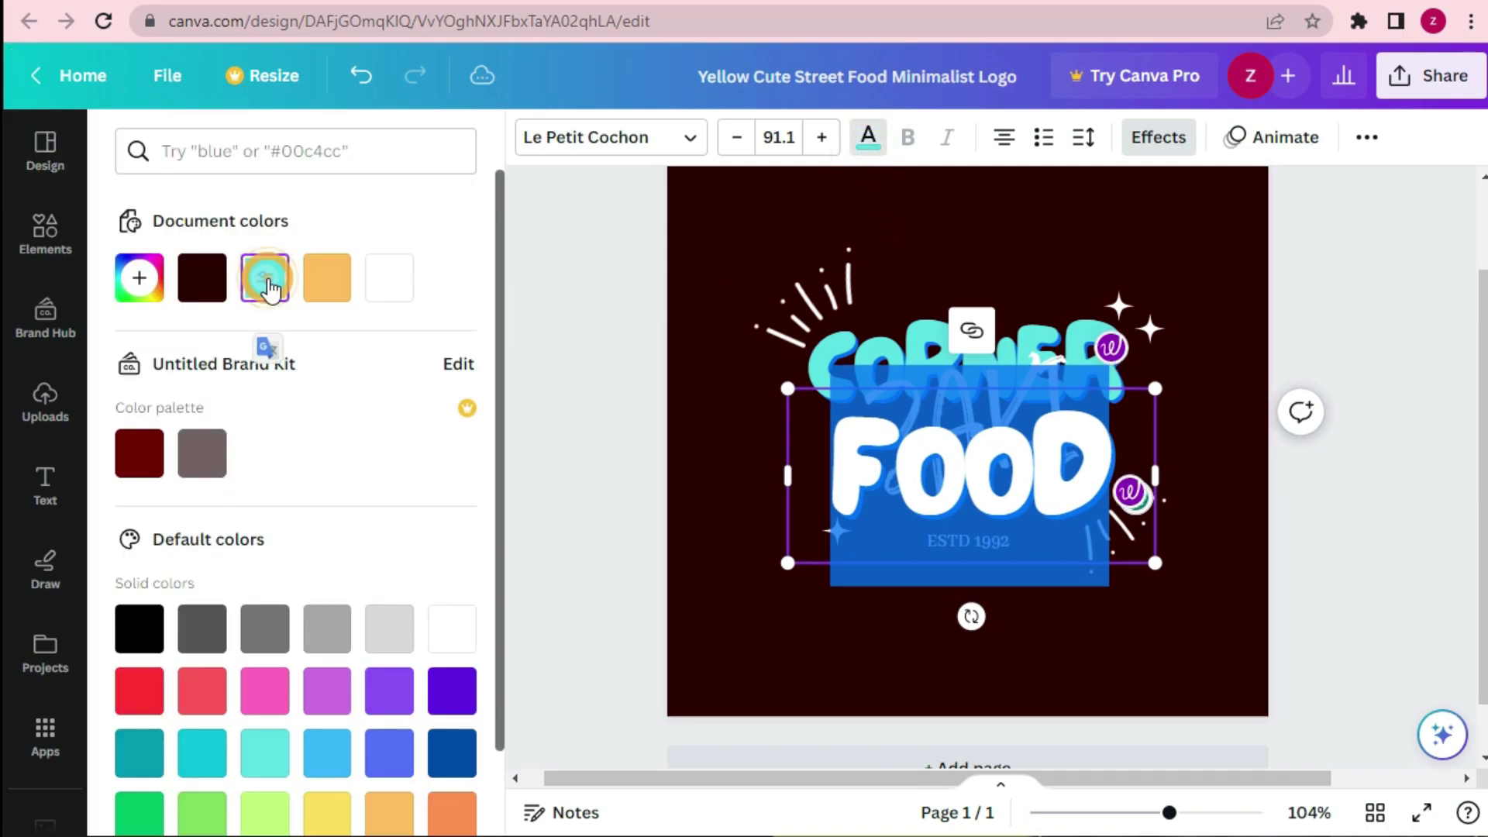
click(717, 502)
- Set the text color of the brush-script name across the logo to the default yellow
click(984, 420)
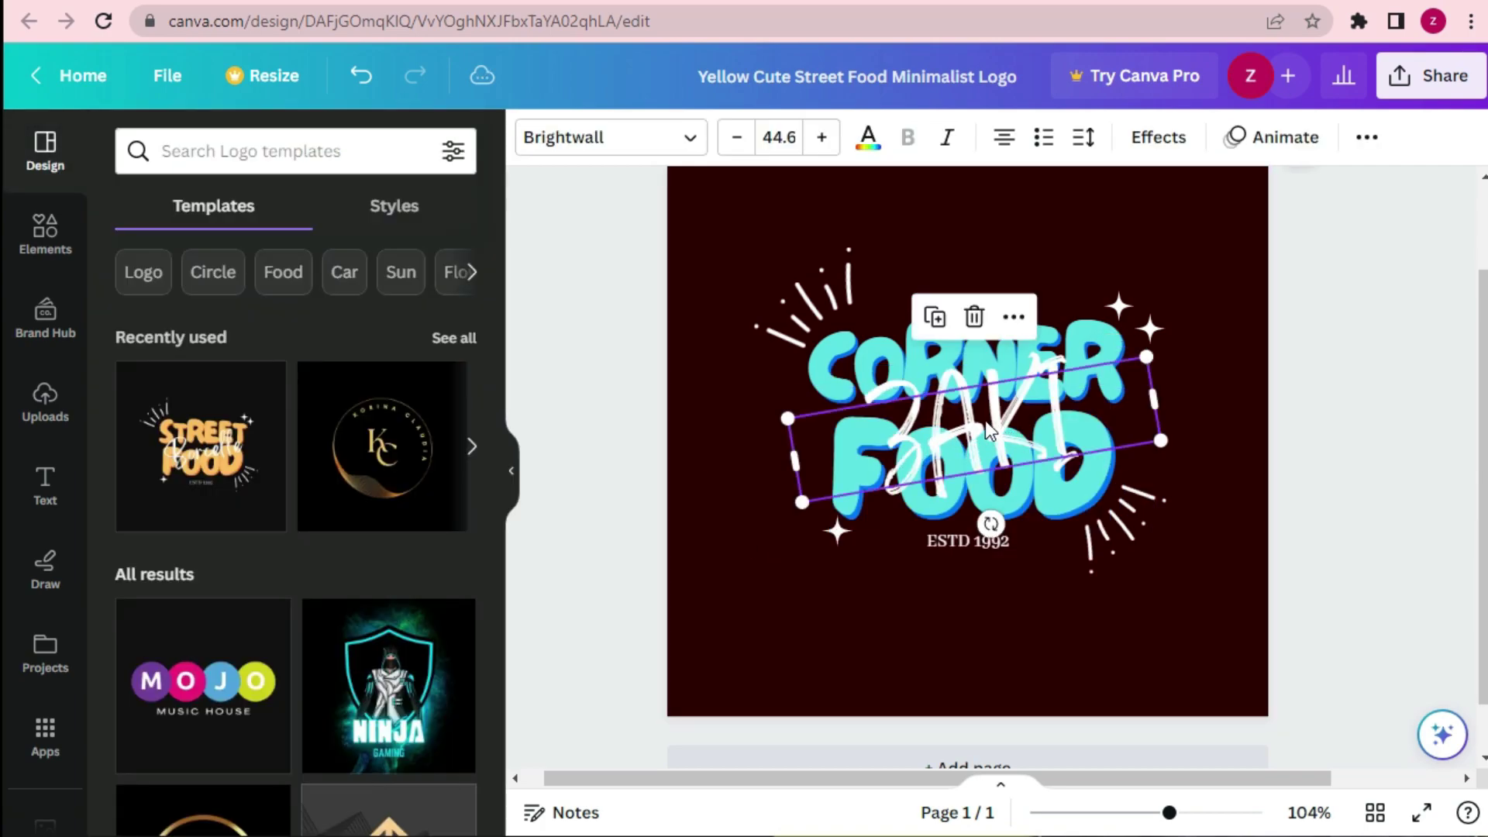
click(988, 421)
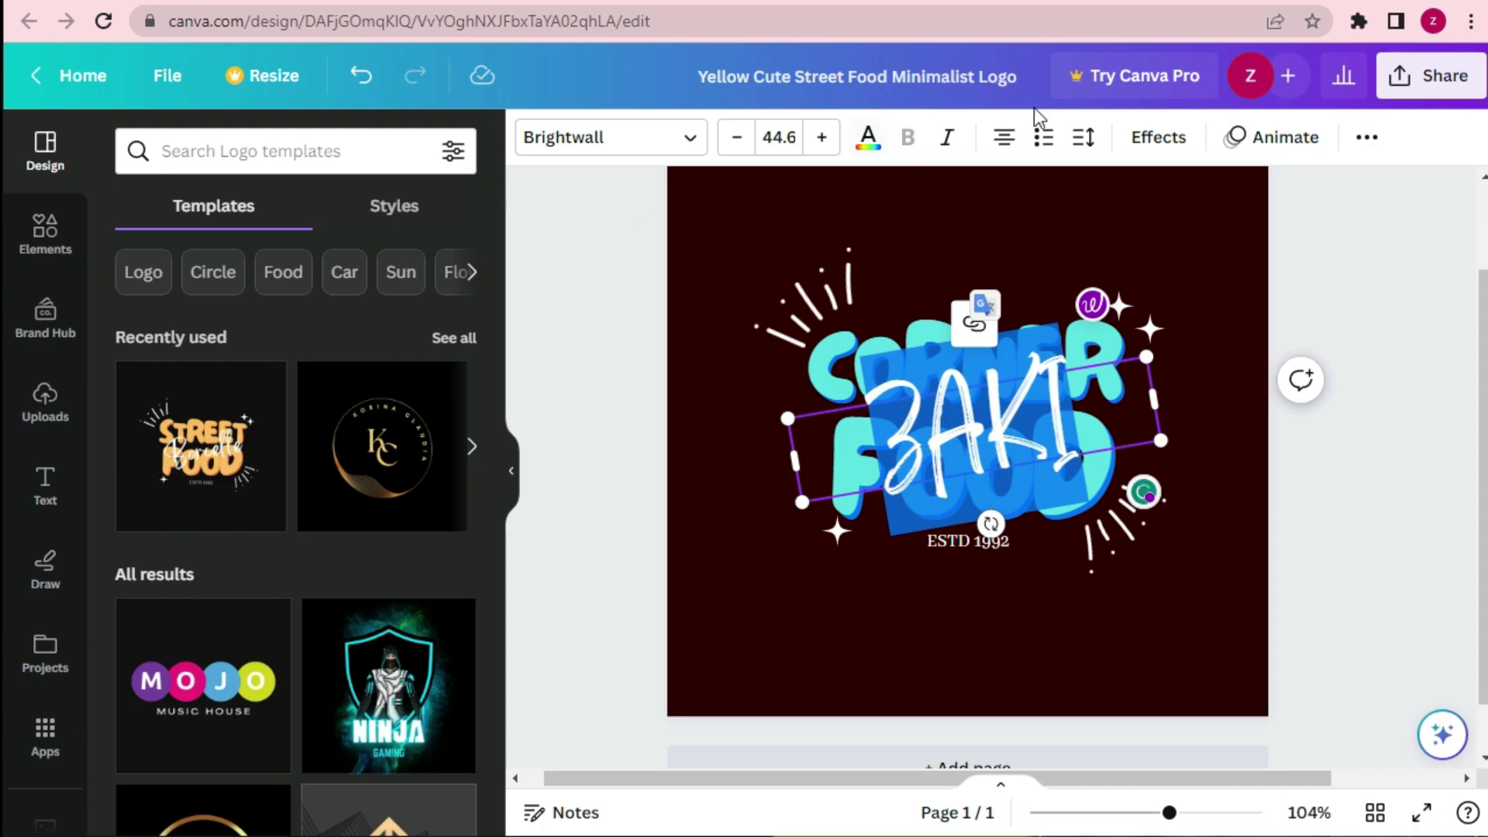
click(869, 142)
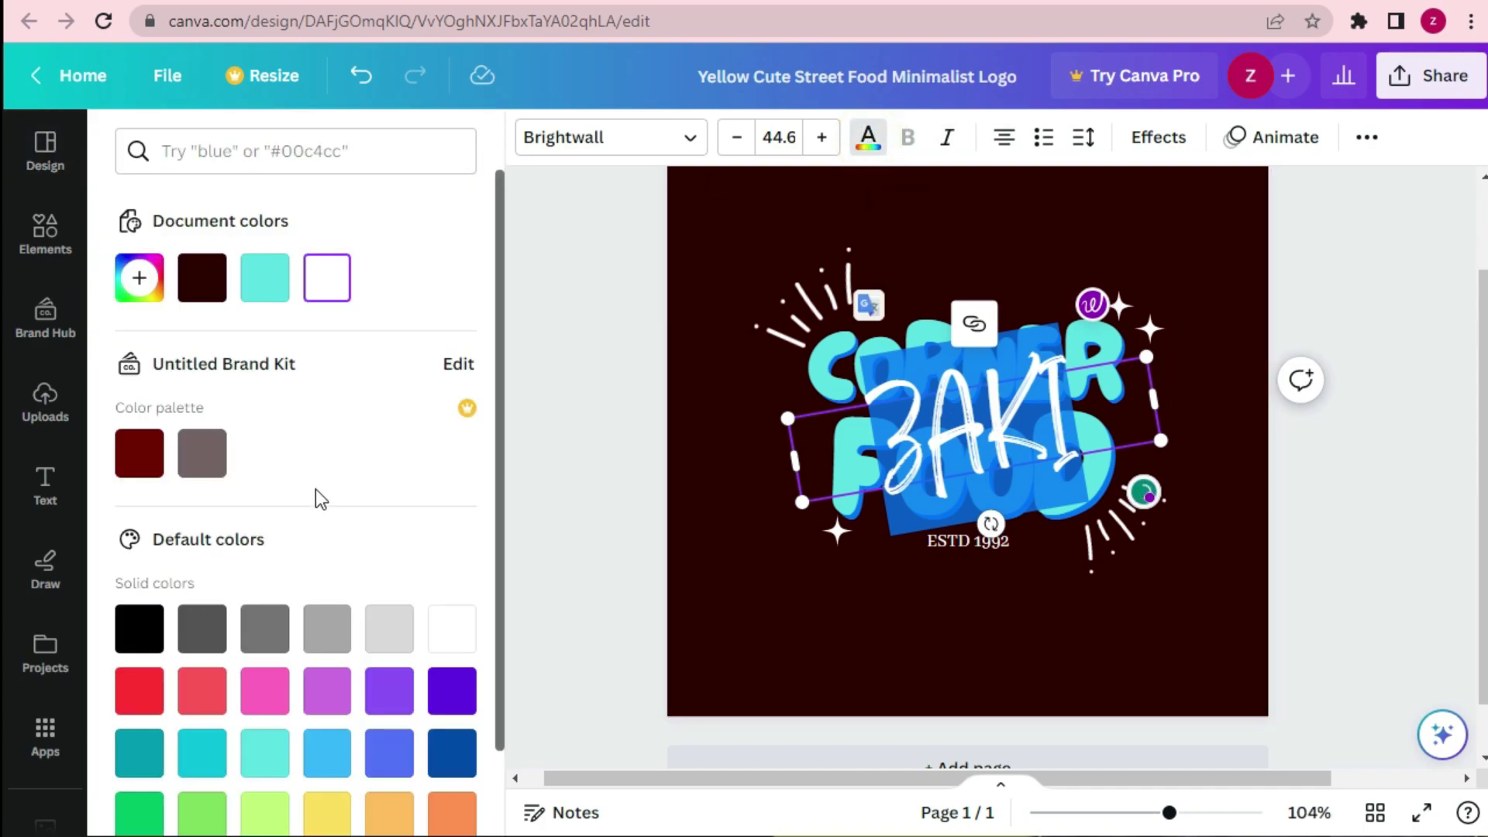
click(329, 810)
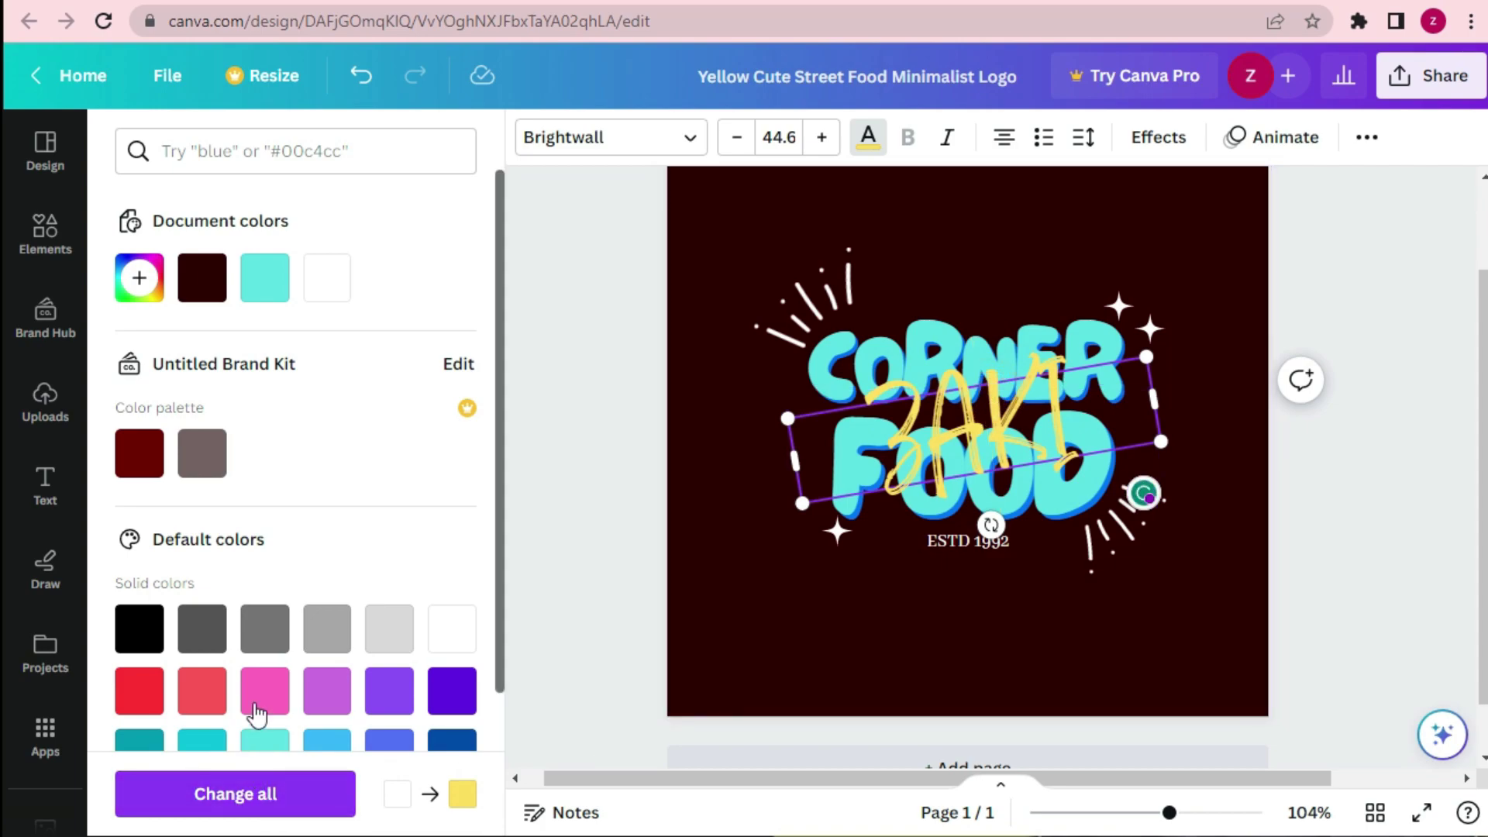
- Try turquoise and dark blue on the brush-script name, ending with the default light lime green
double_click(882, 431)
scroll(294, 504, down, 2)
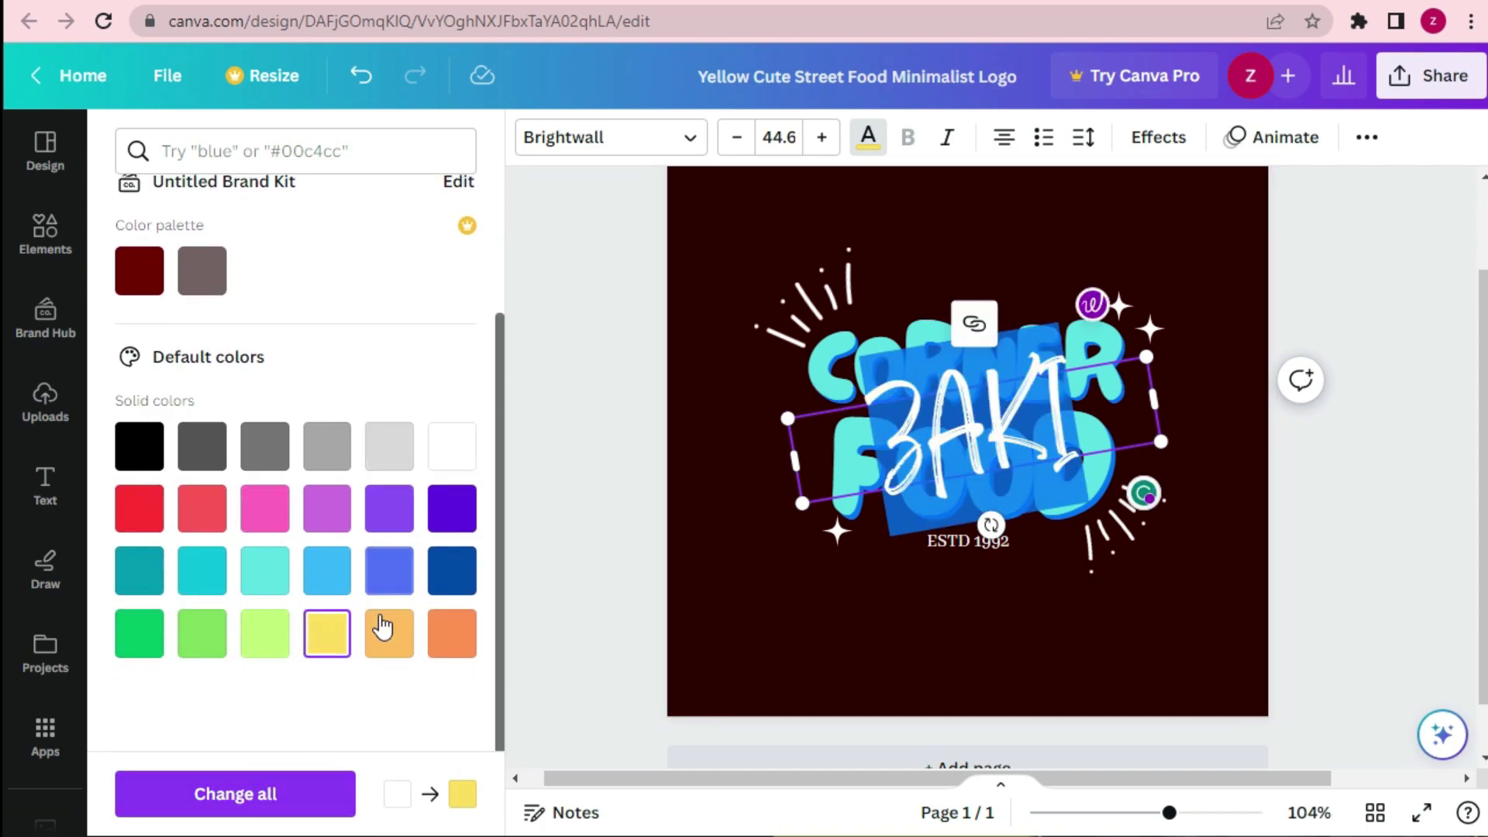
click(264, 570)
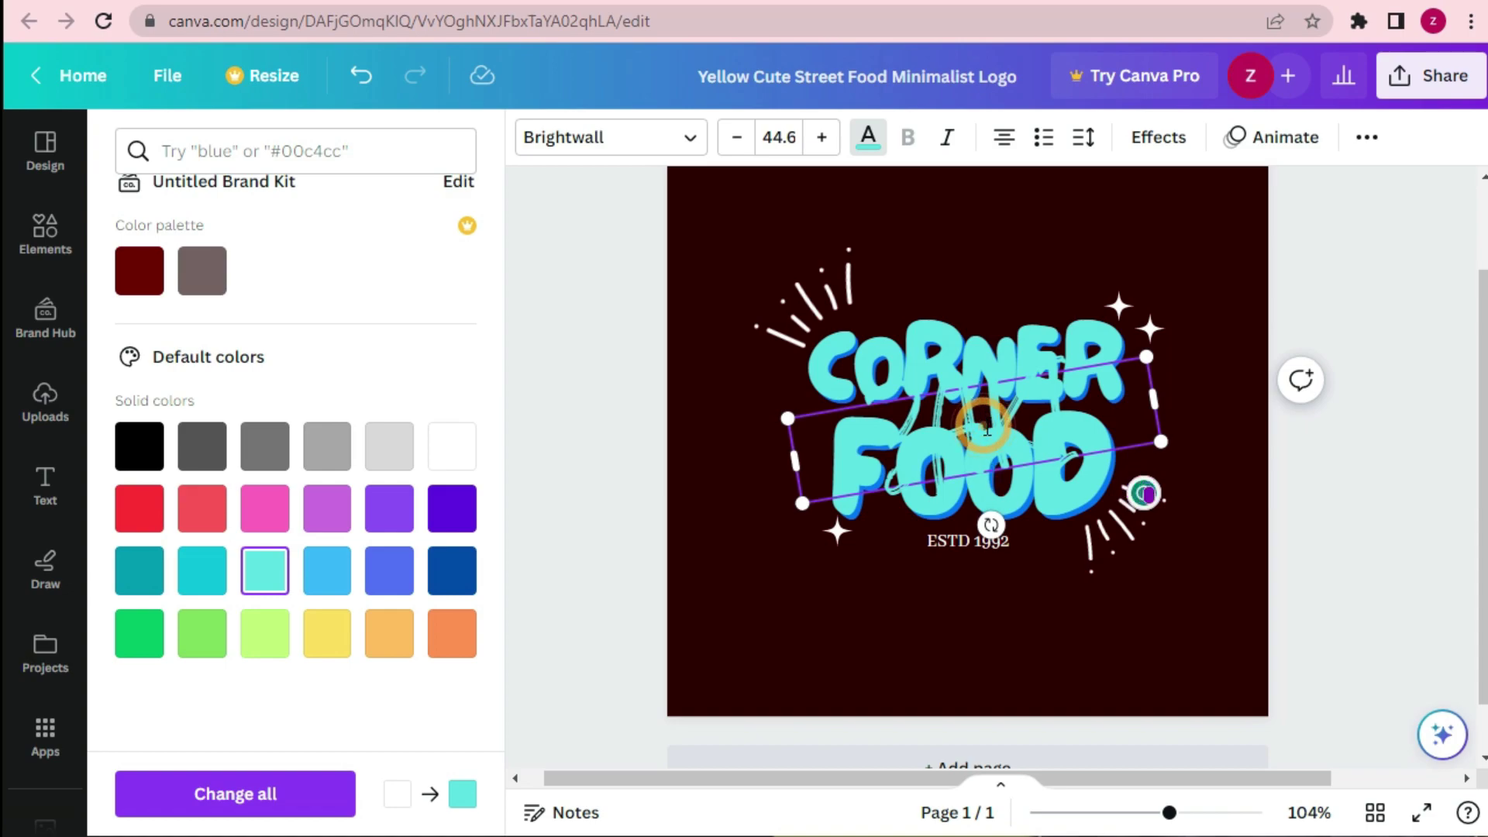
click(452, 570)
double_click(975, 407)
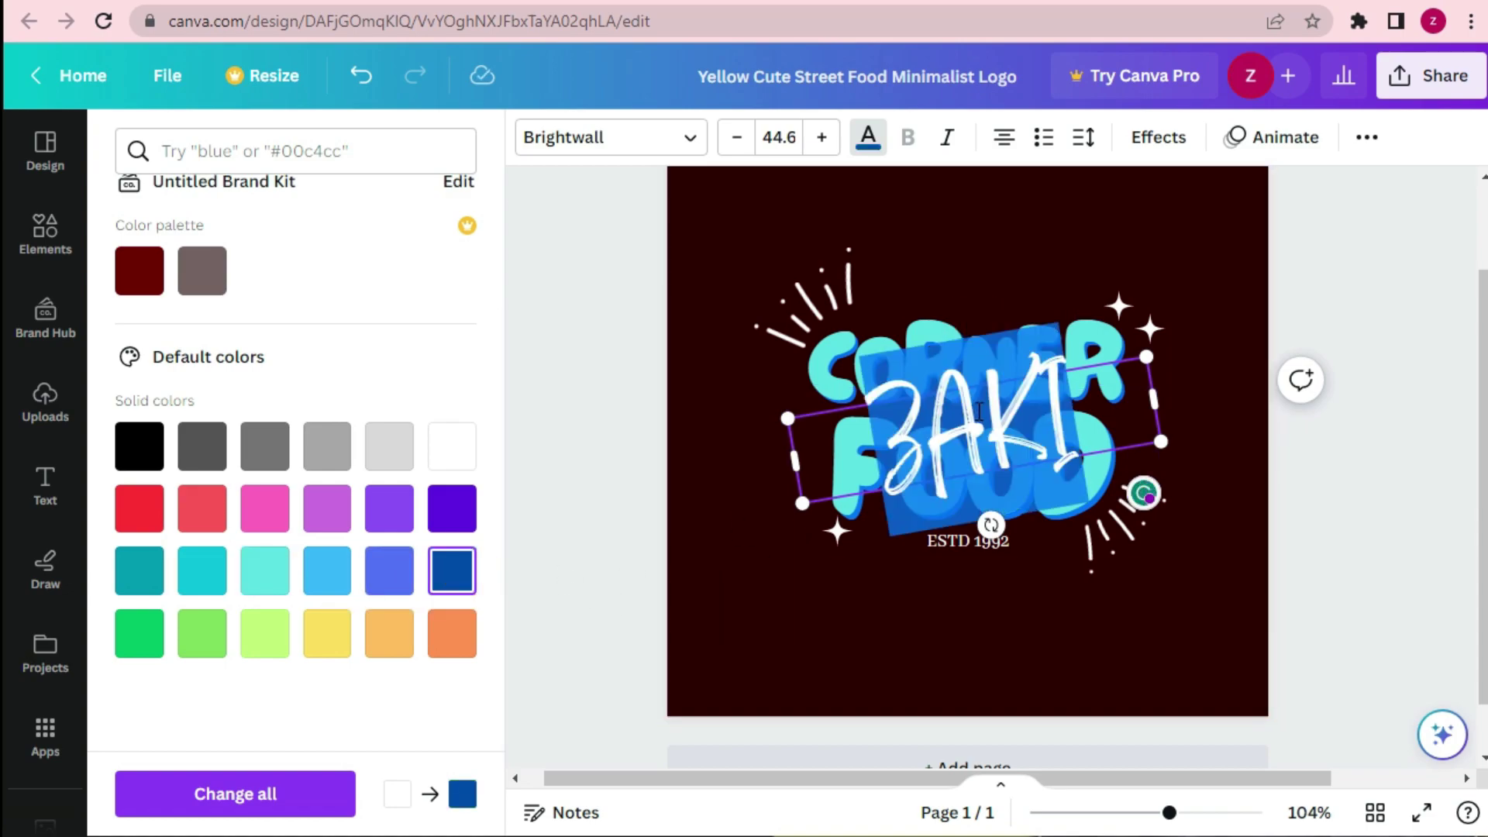
click(265, 634)
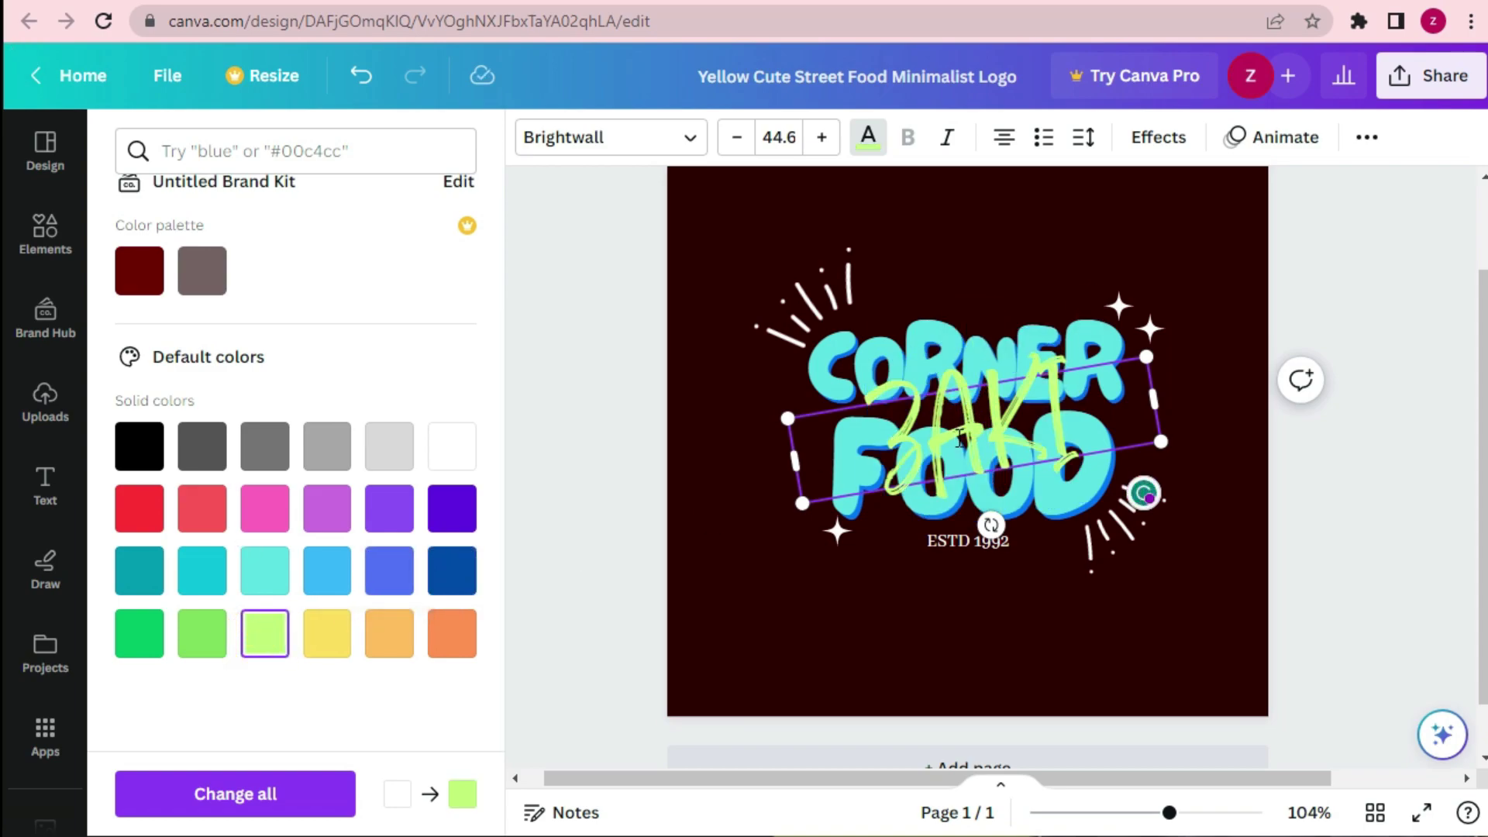
- Try solid dark blue and several preset gradients on the page background, ending with the yellow-to-orange gradient
click(712, 280)
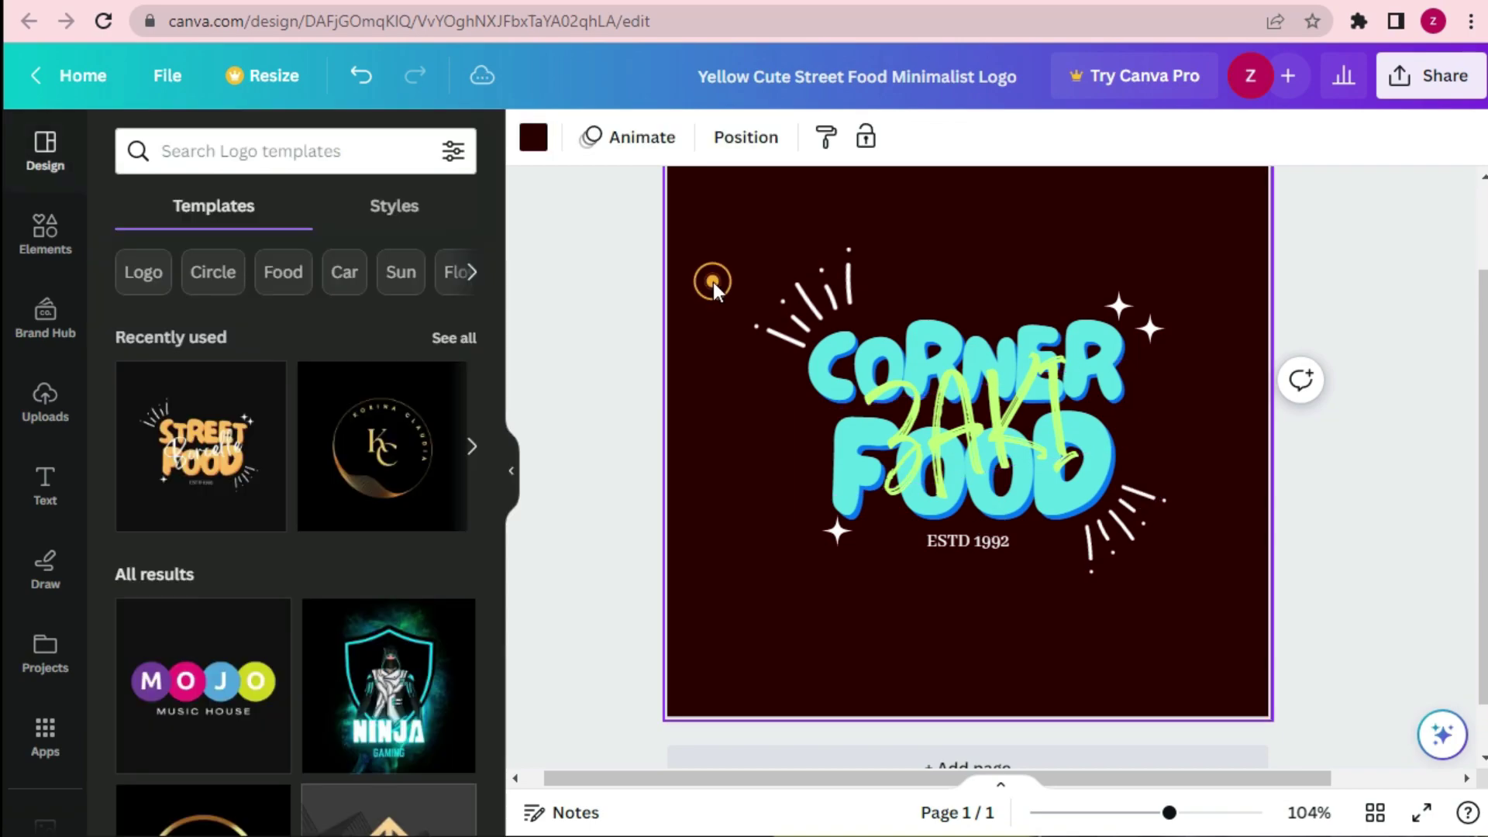
click(534, 137)
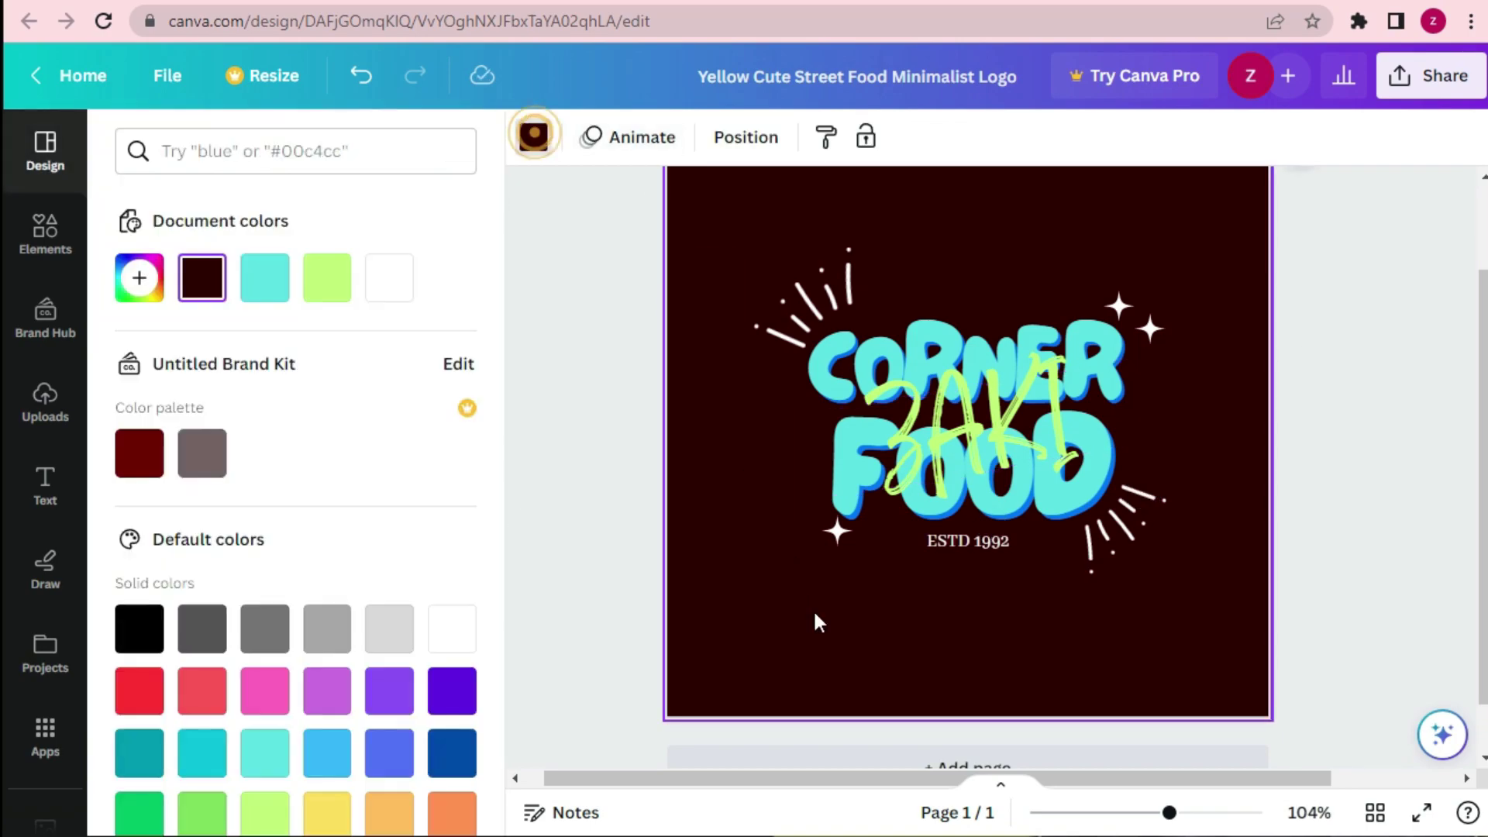
click(456, 766)
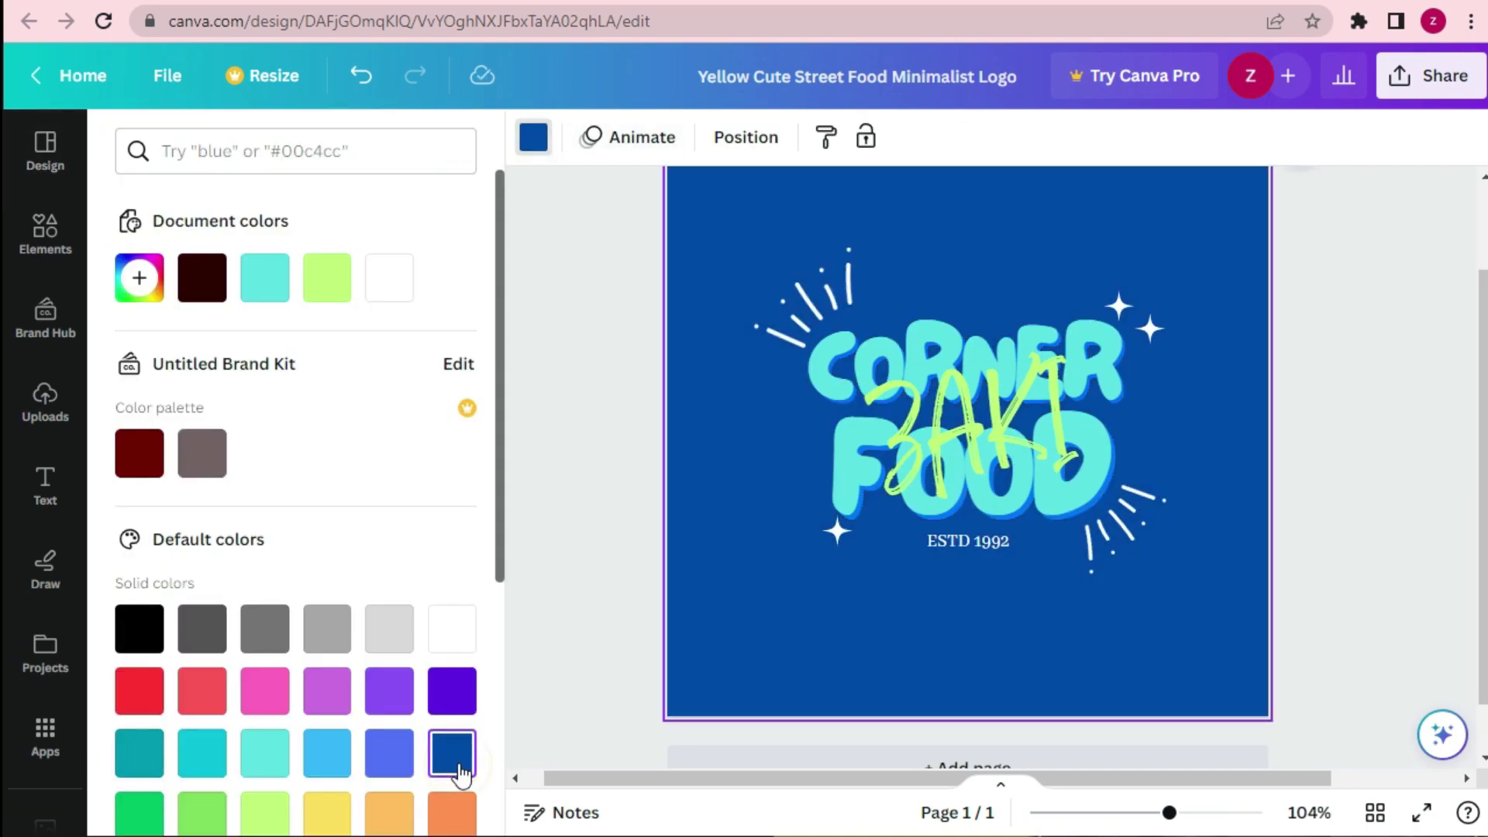
scroll(376, 603, down, 3)
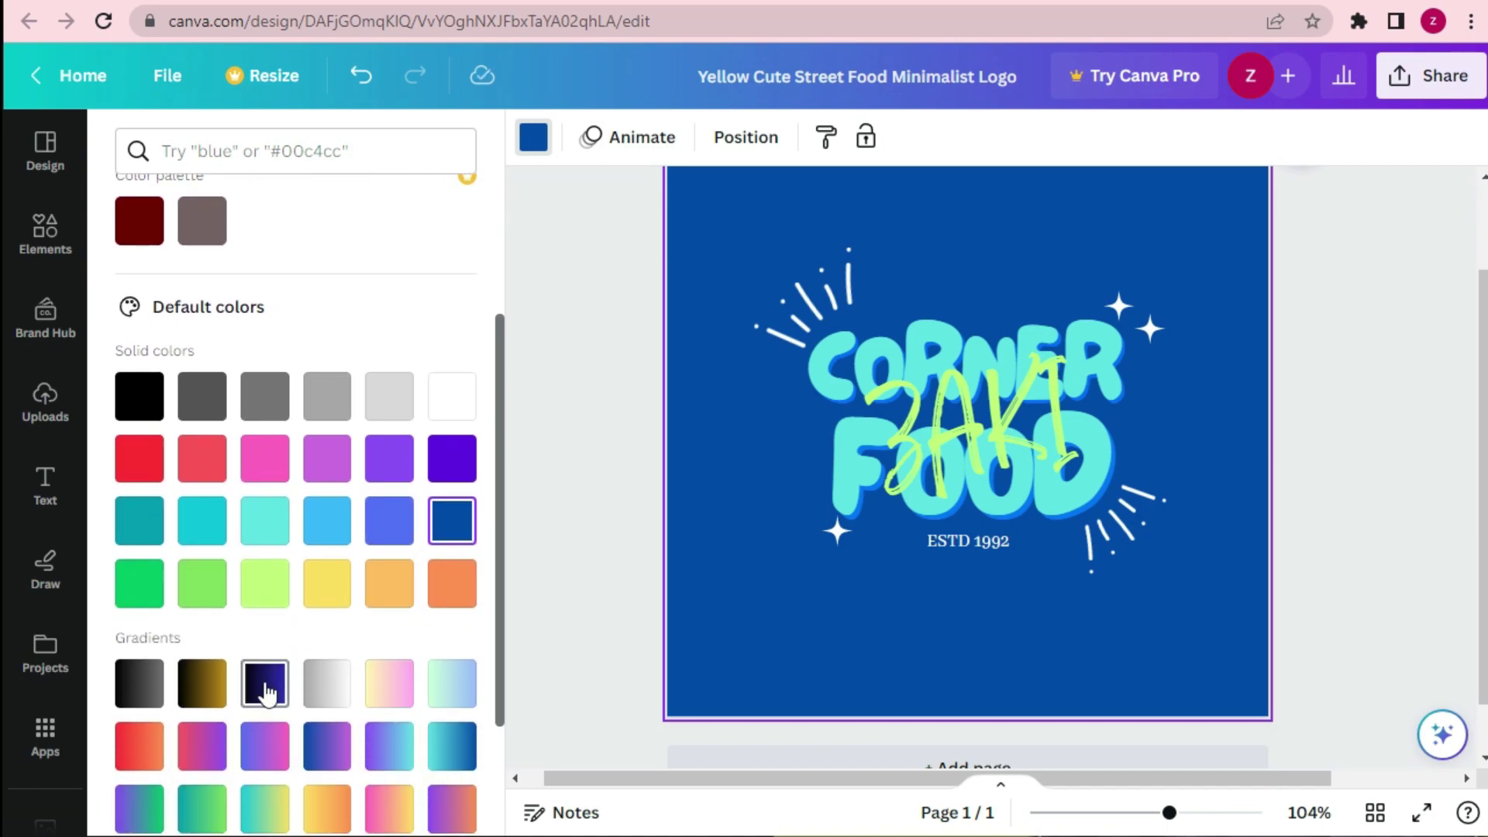
click(265, 682)
scroll(278, 749, down, 3)
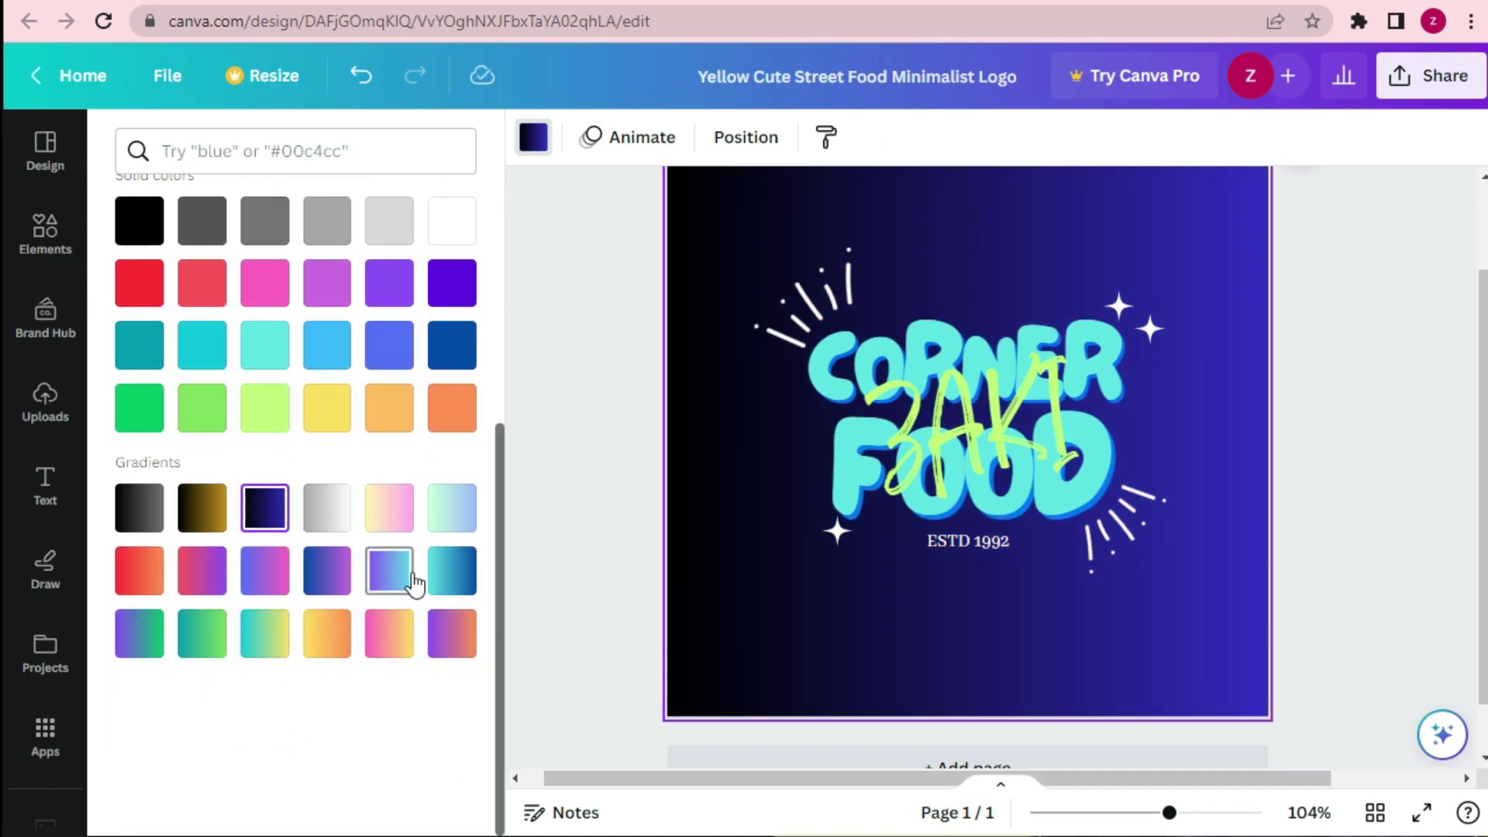
click(460, 587)
click(411, 593)
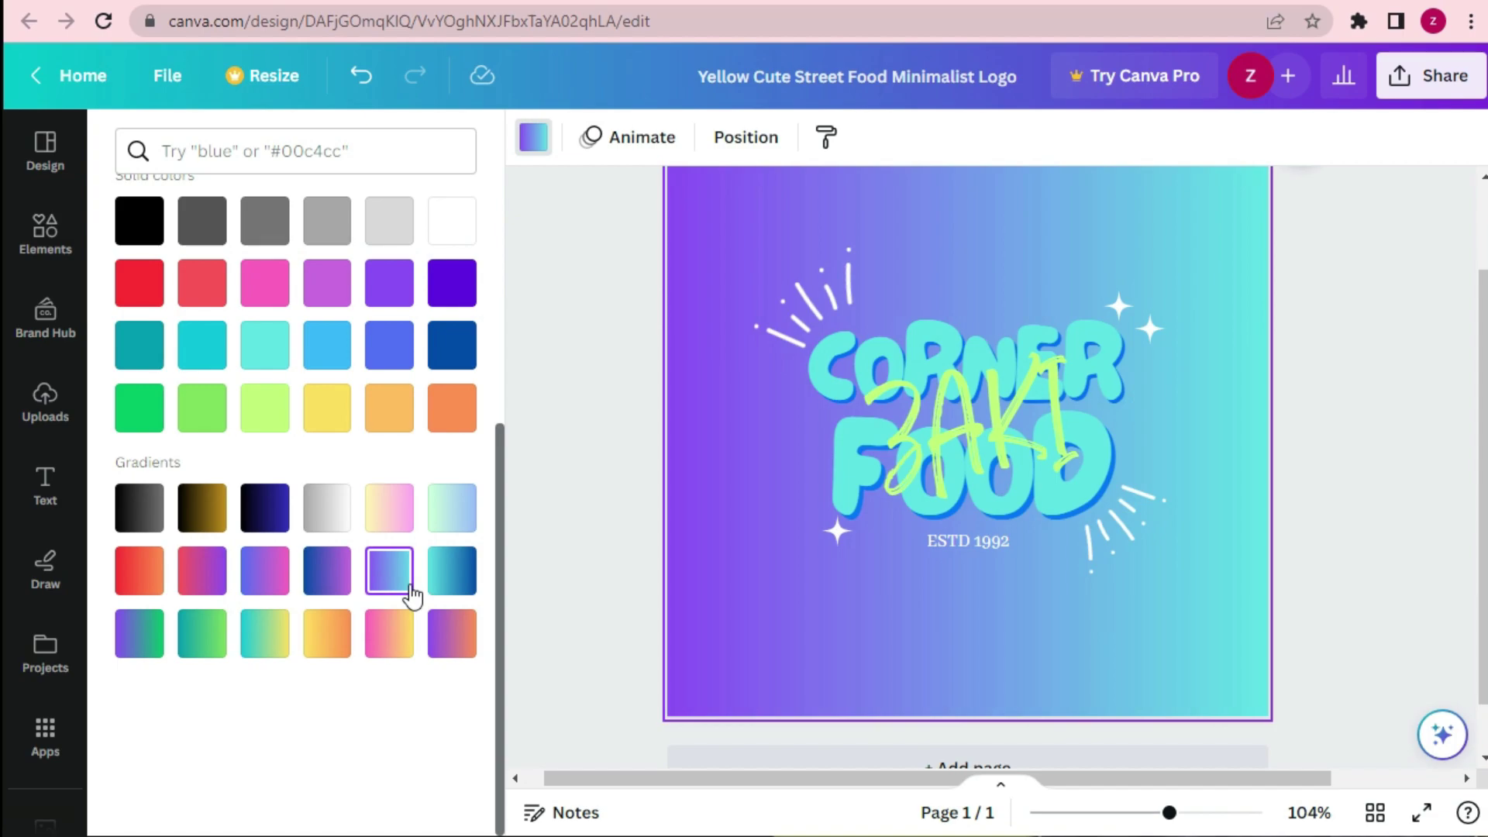
click(408, 530)
click(266, 642)
click(332, 647)
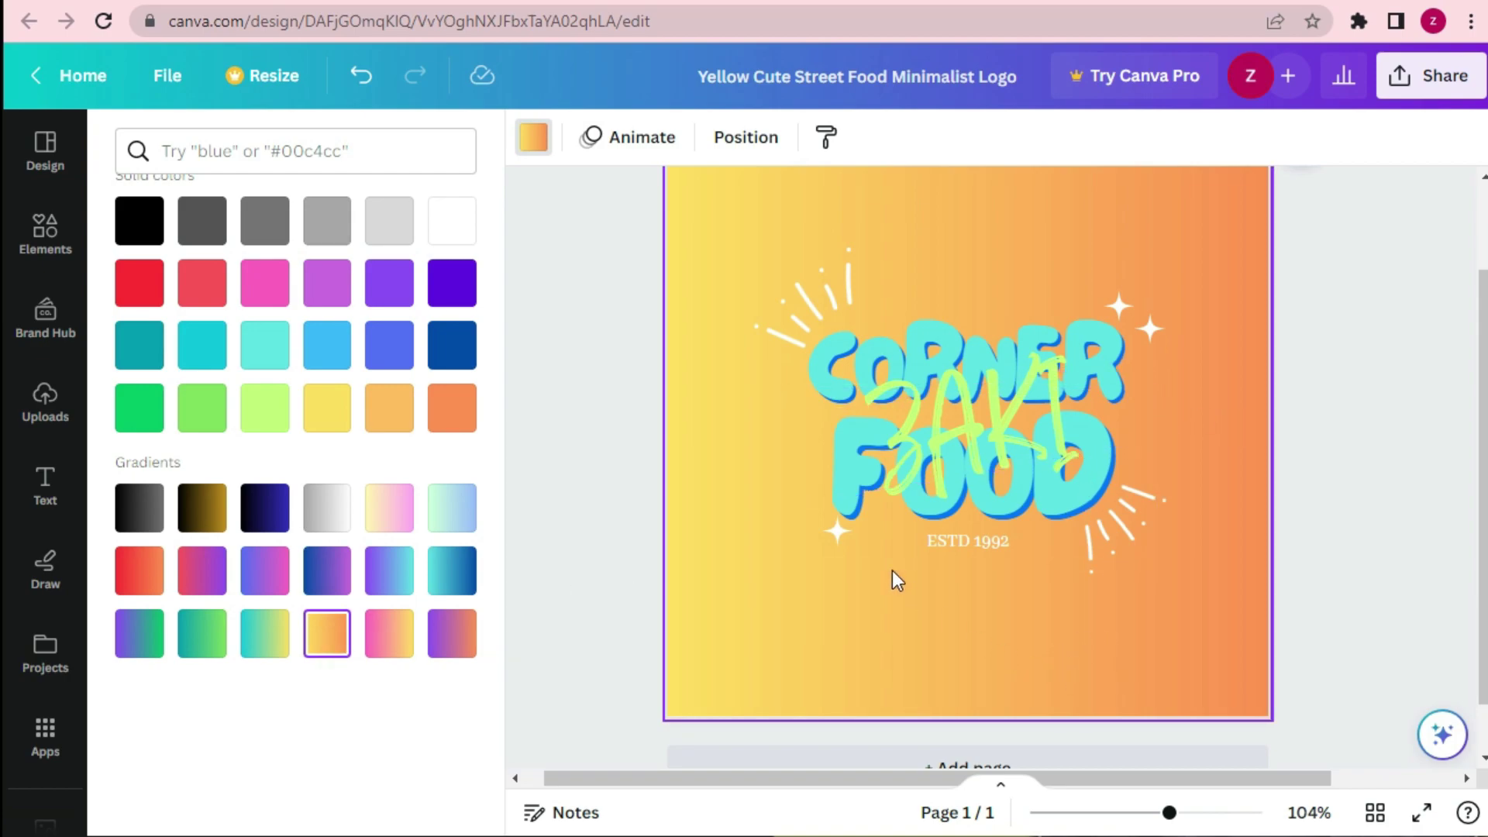
click(807, 308)
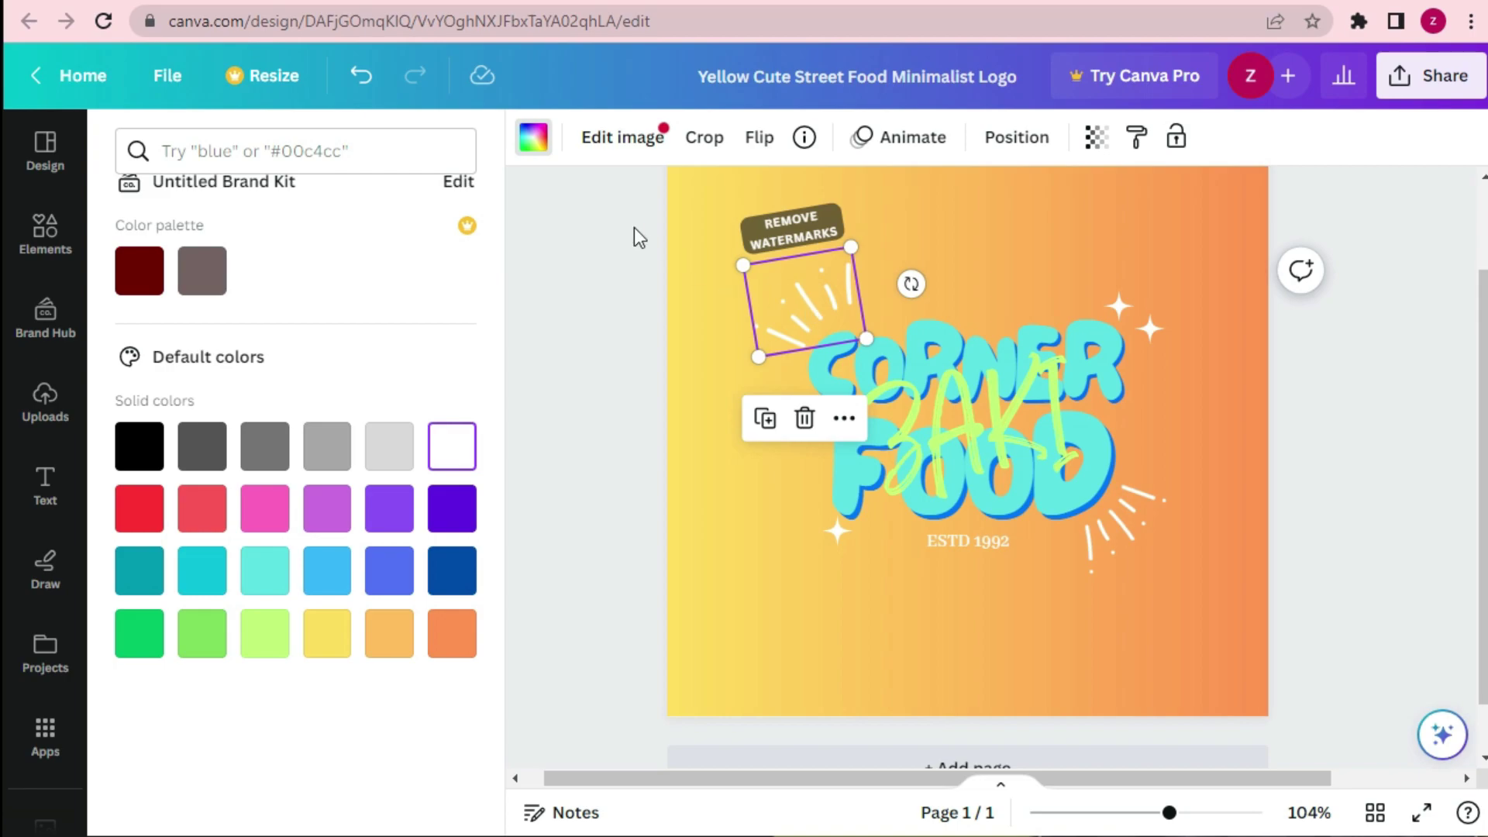
click(545, 149)
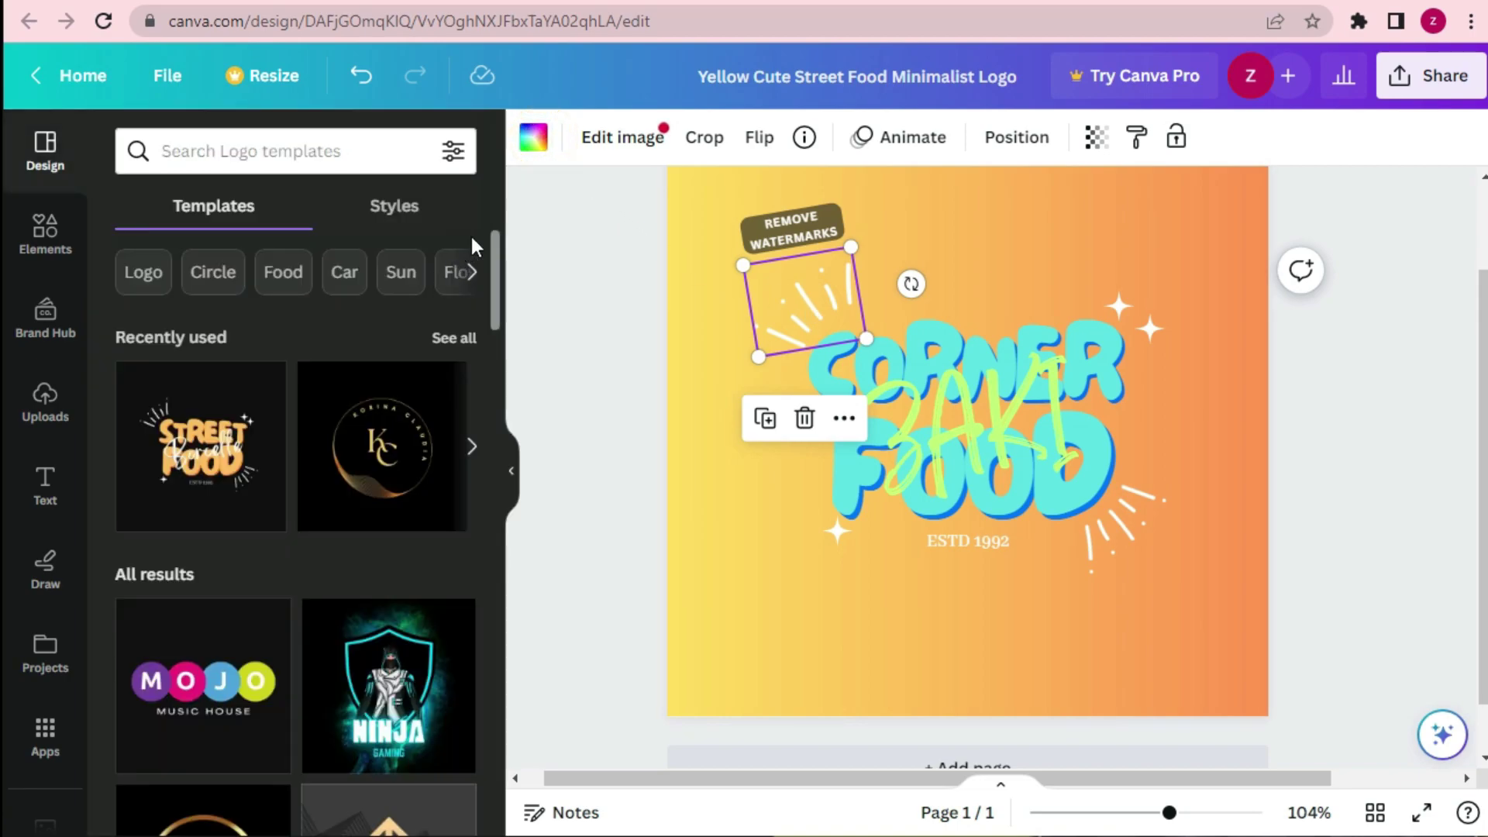
double_click(820, 290)
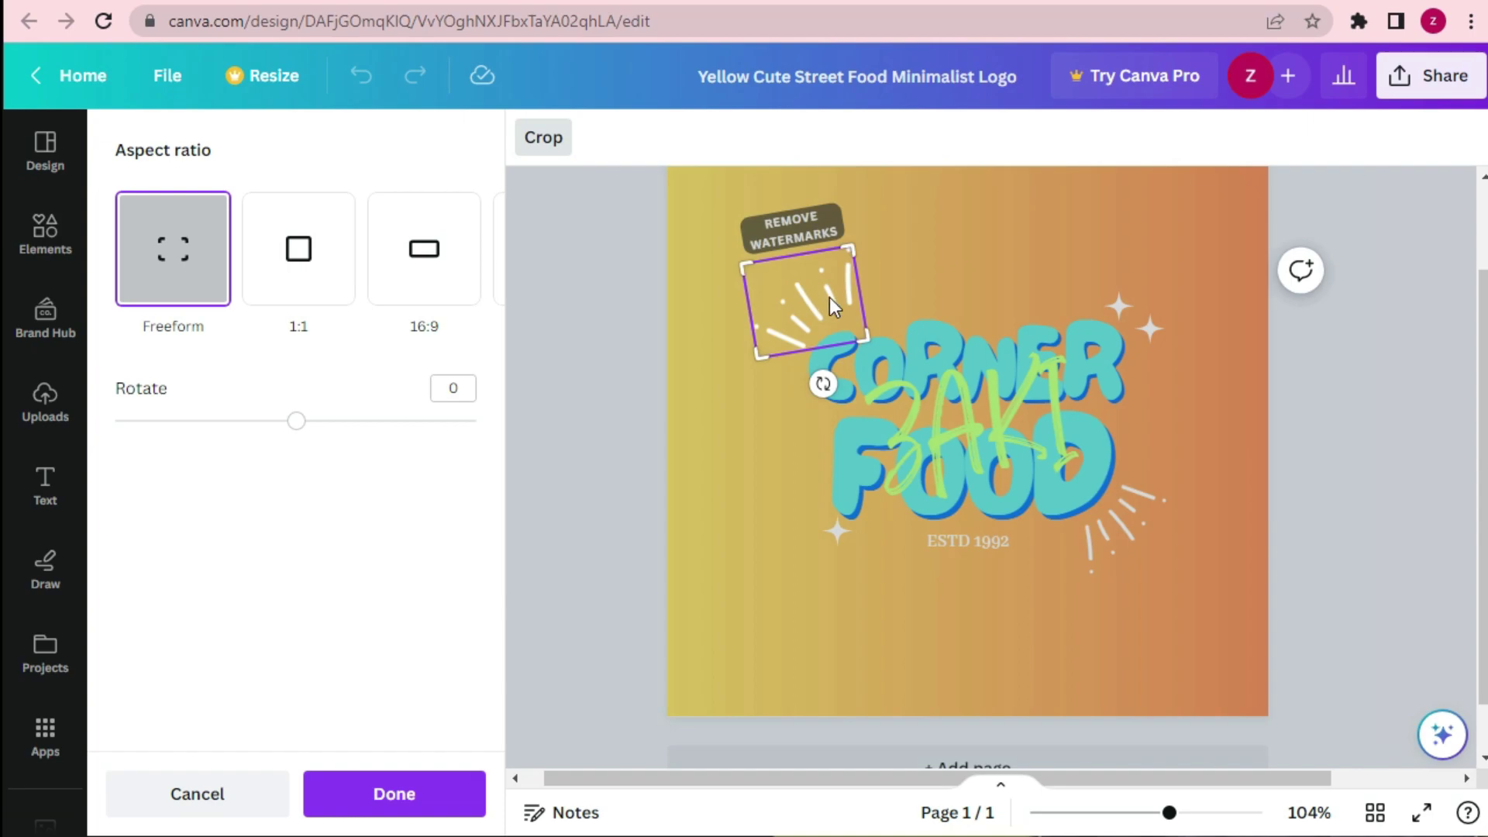
click(419, 795)
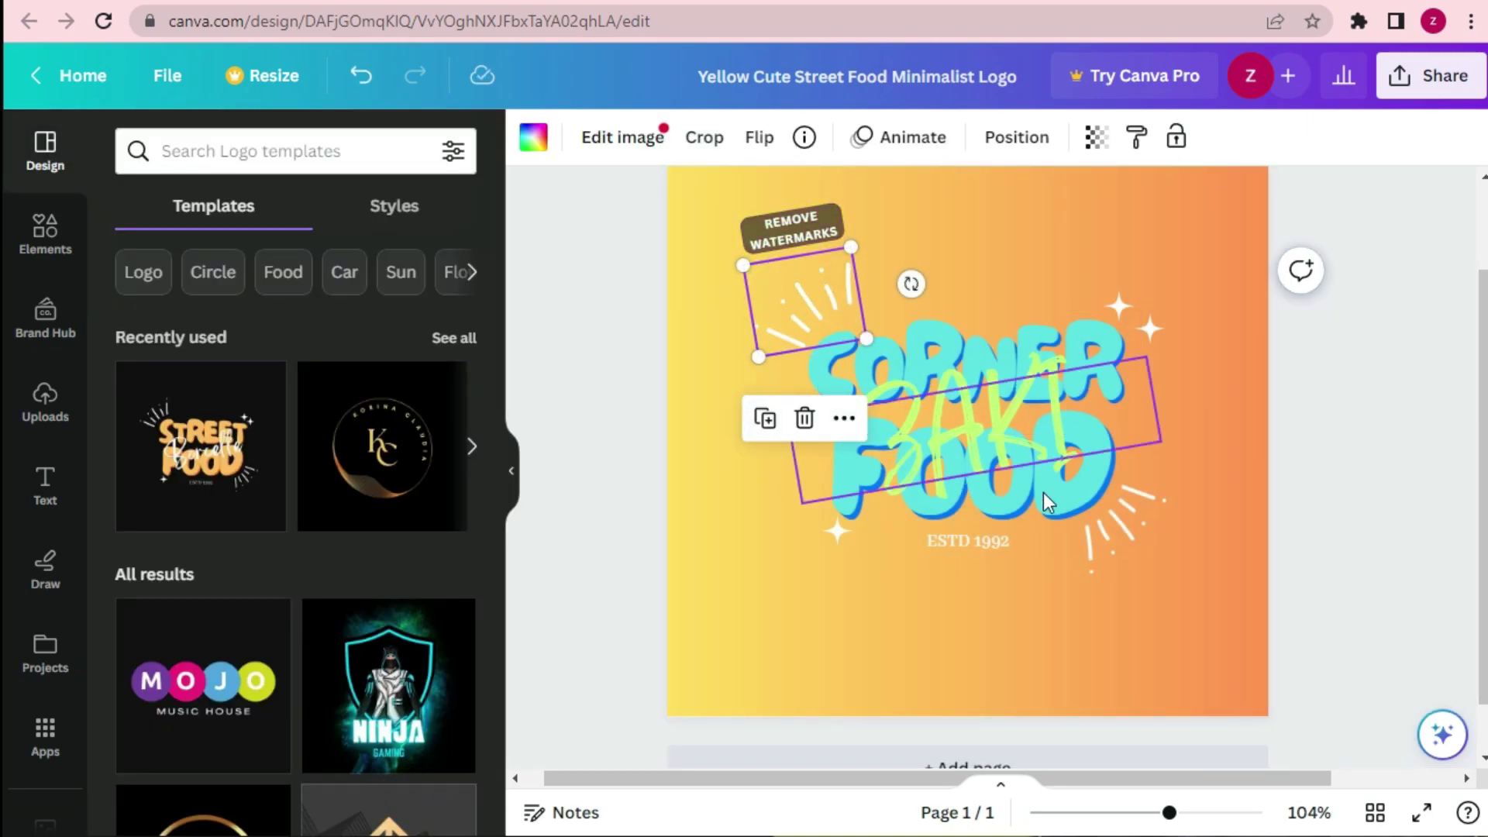
- Set the text color of the brush-script name across the logo to black
double_click(974, 425)
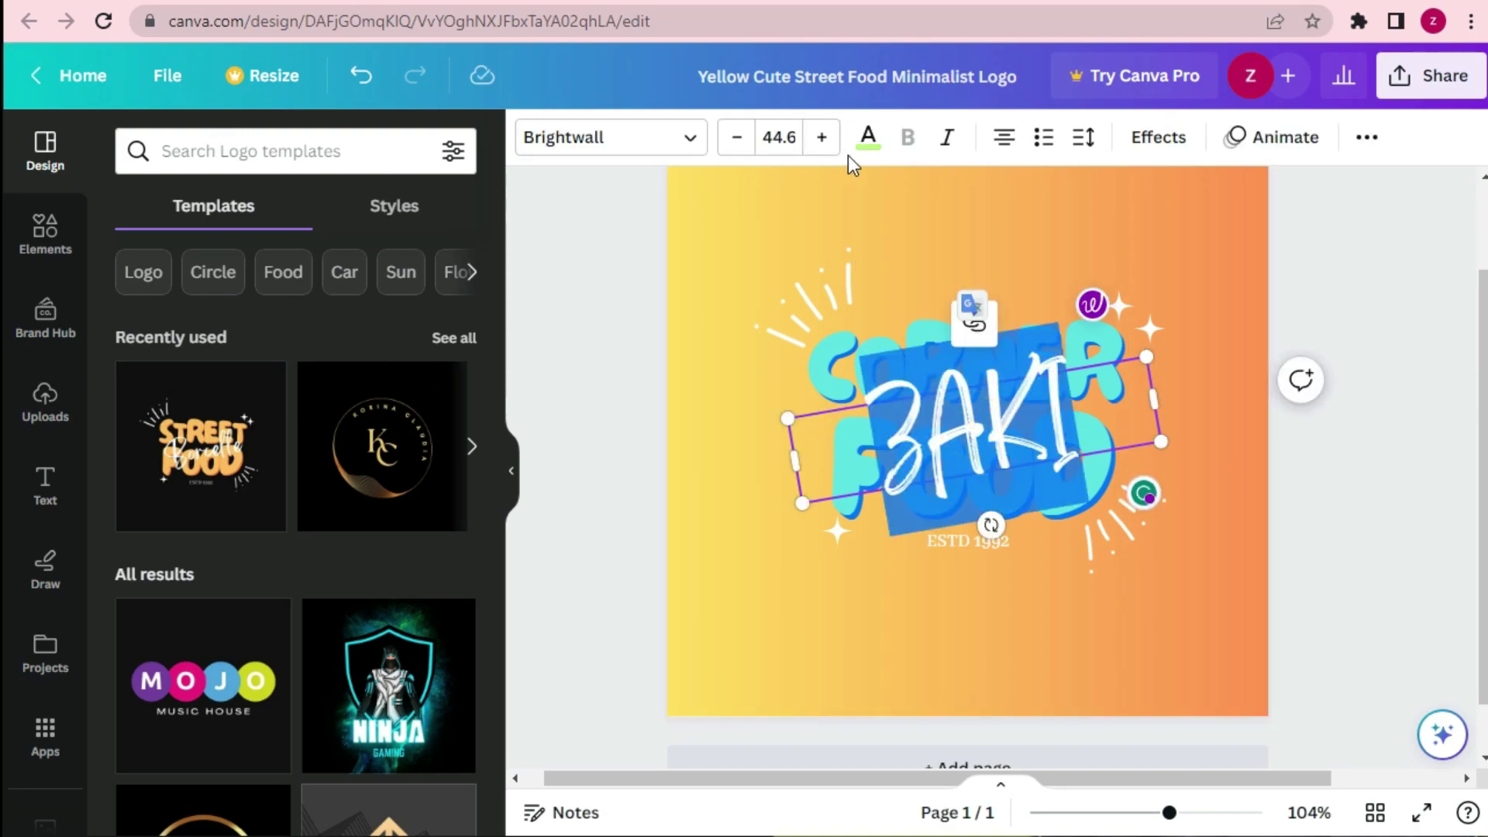
click(887, 153)
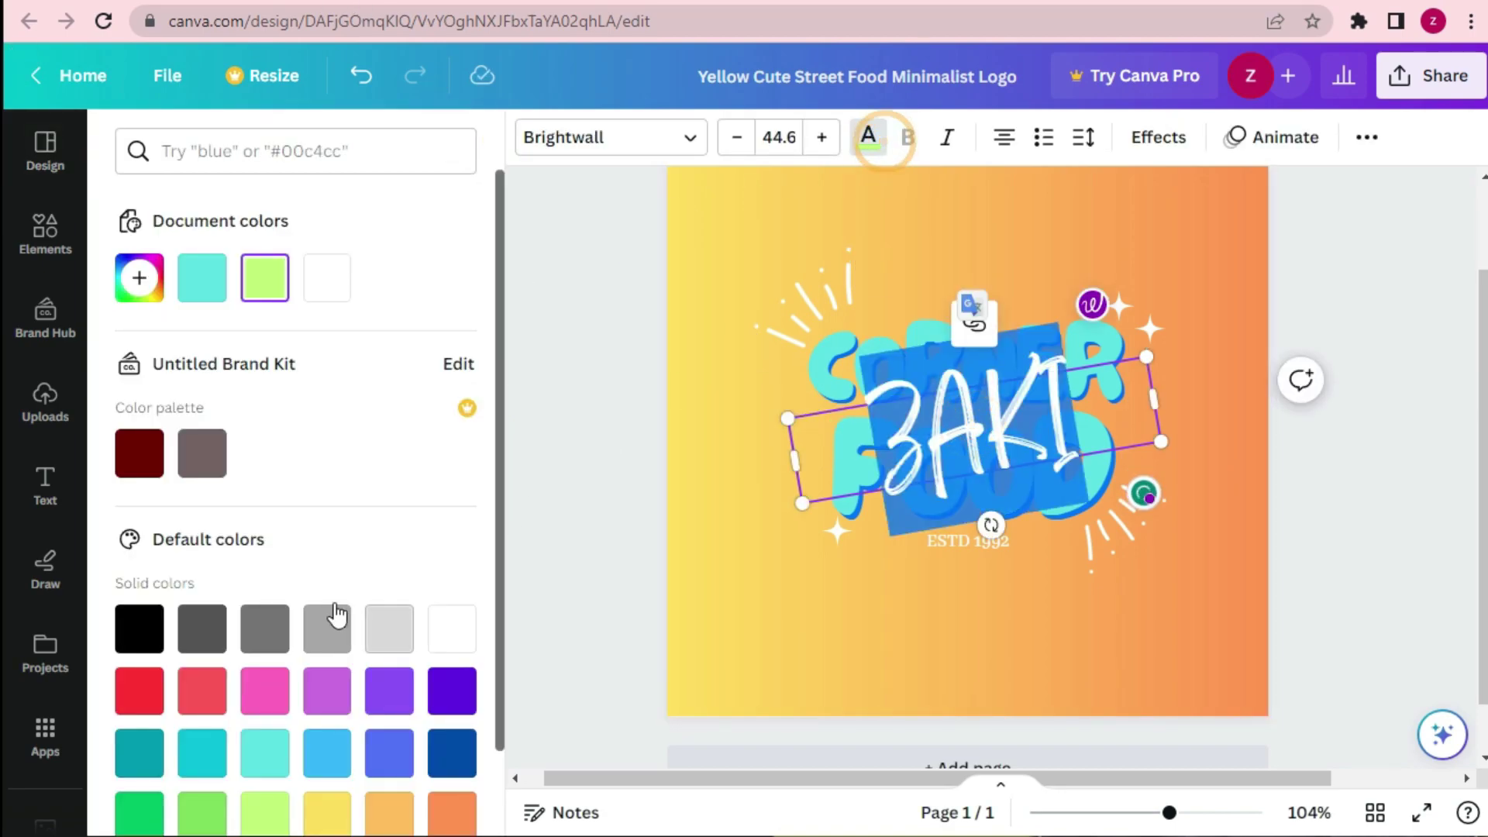
click(138, 624)
key(Escape)
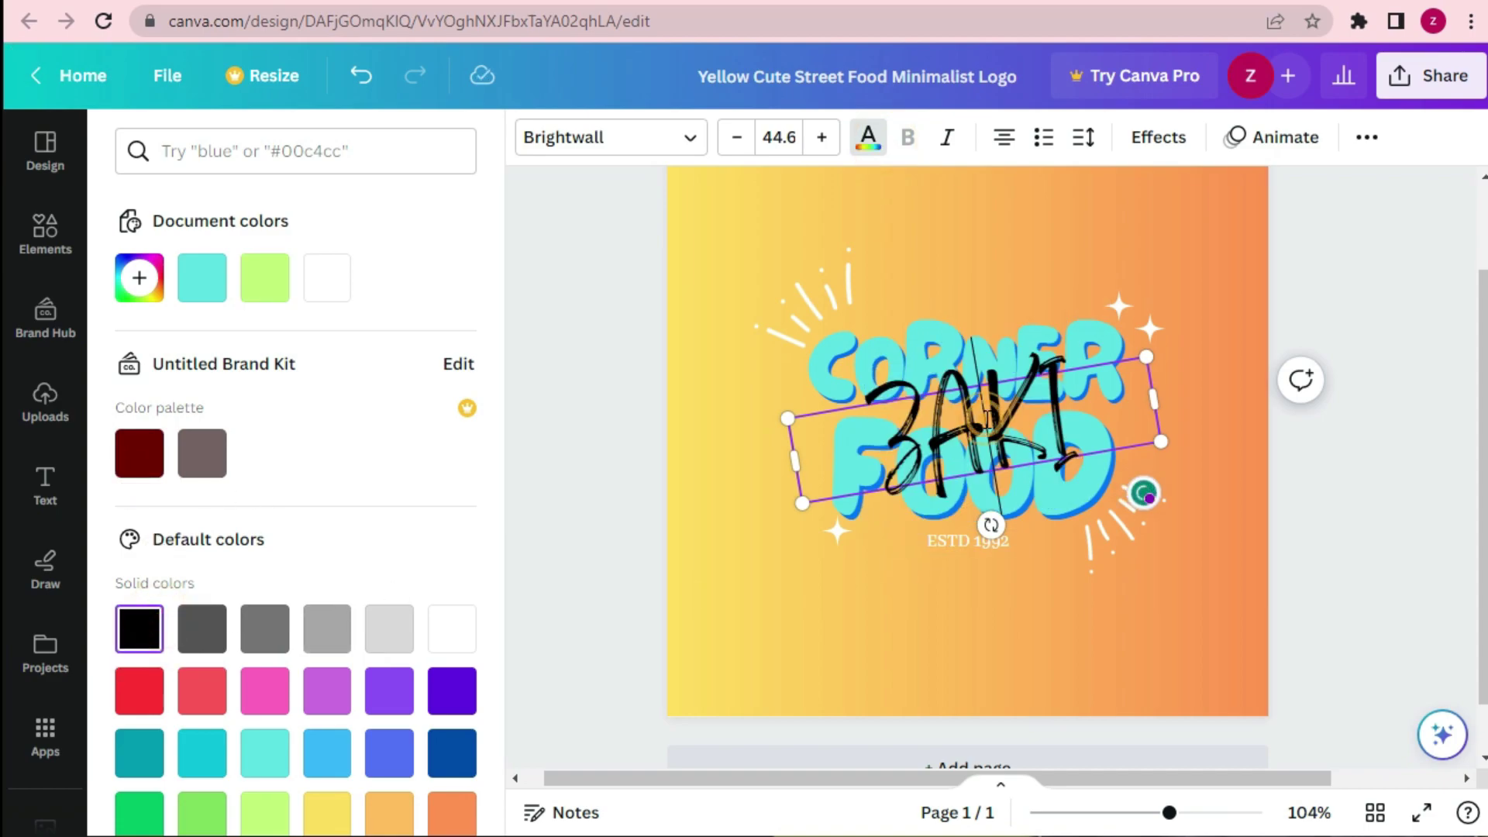
click(615, 272)
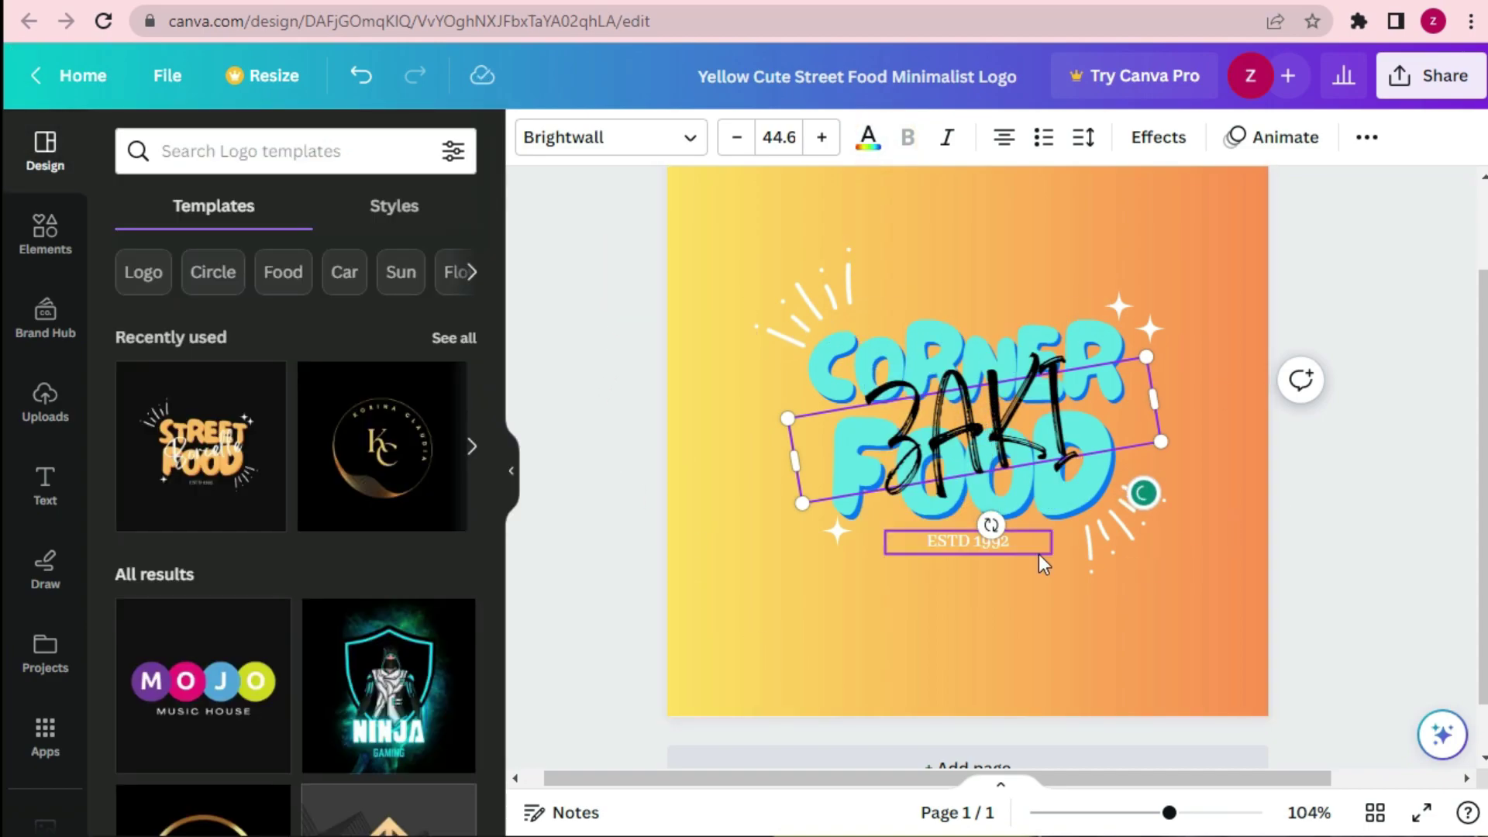
- Replace the year in the small line under FOOD so it reads ESTD 2023
click(963, 541)
drag(974, 541, 1006, 543)
key(BackSpace)
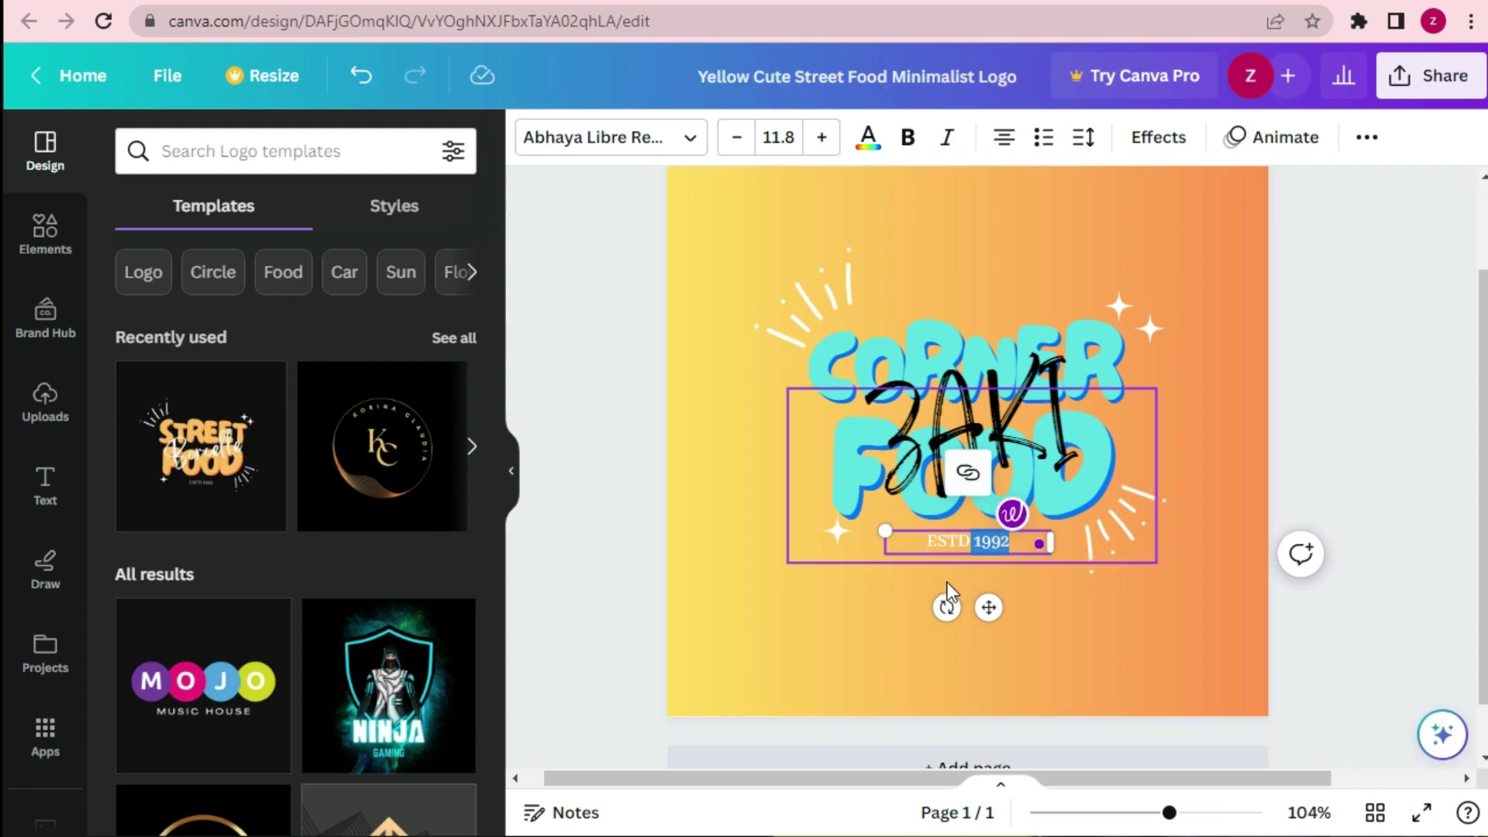
text(023)
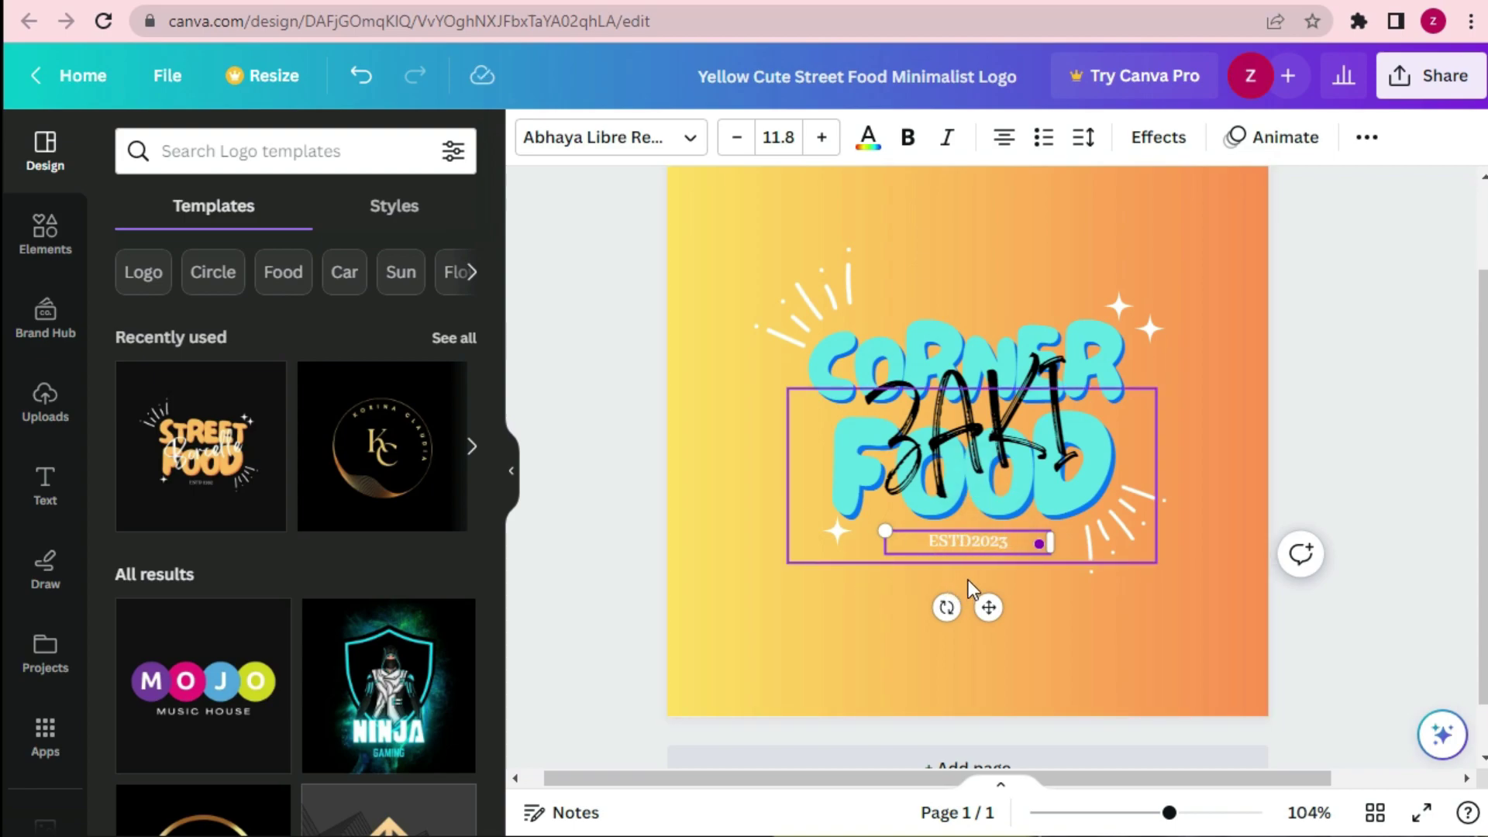
click(975, 540)
click(1035, 618)
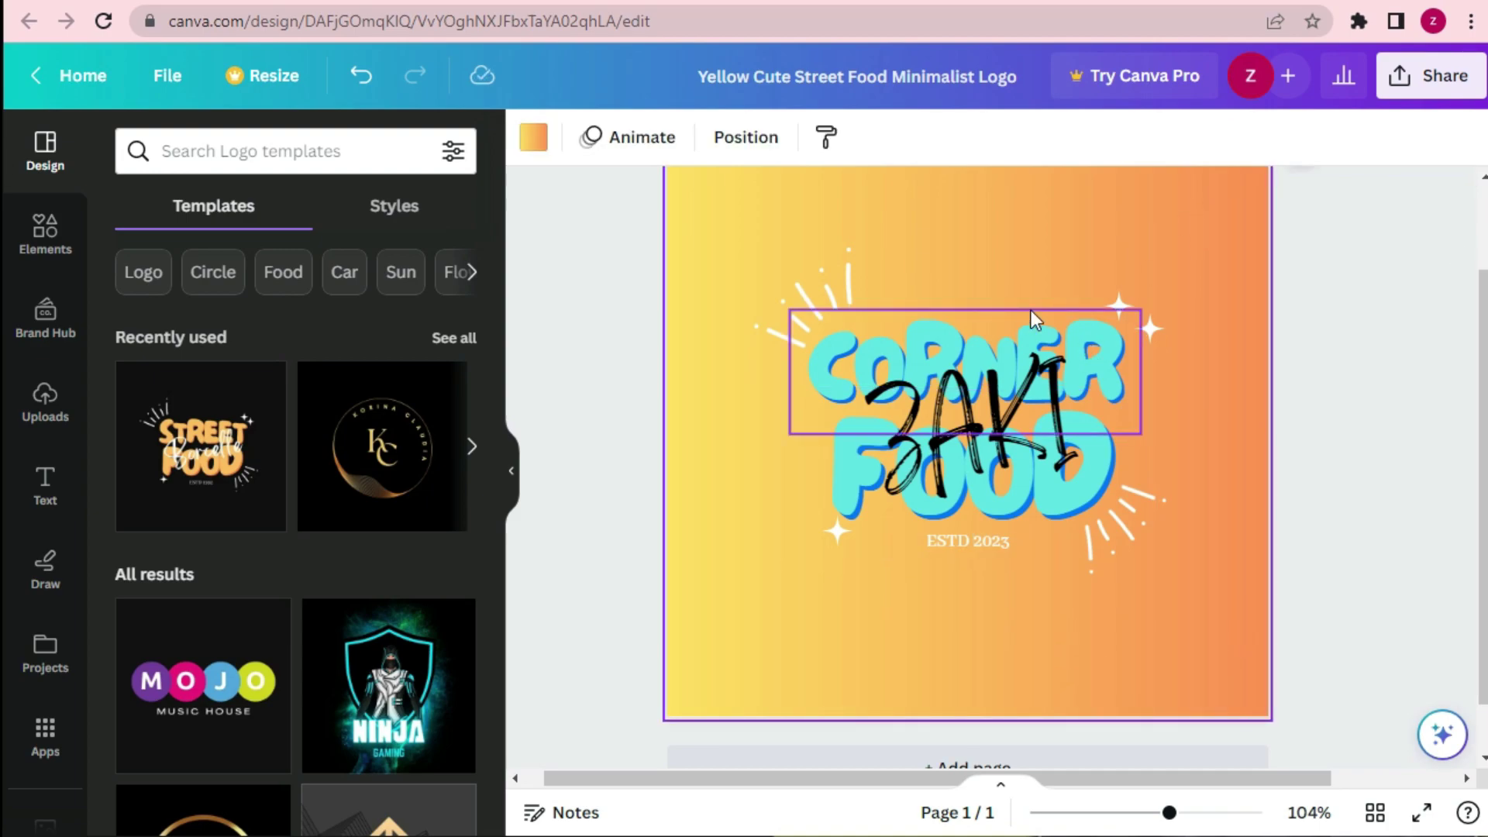
scroll(1074, 343, up, 1)
scroll(1105, 341, up, 1)
scroll(1105, 341, down, 3)
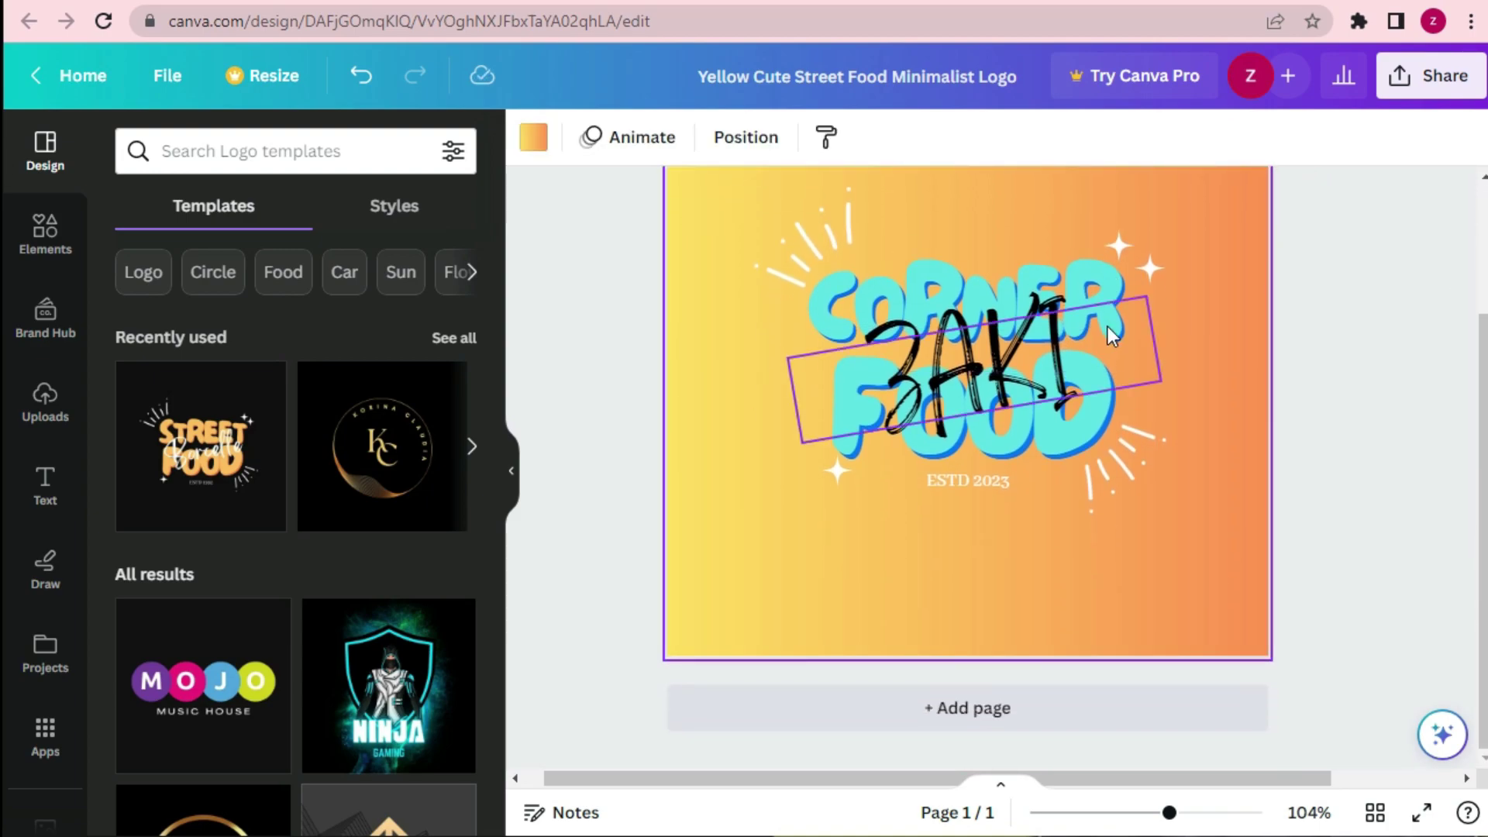
scroll(1124, 330, up, 3)
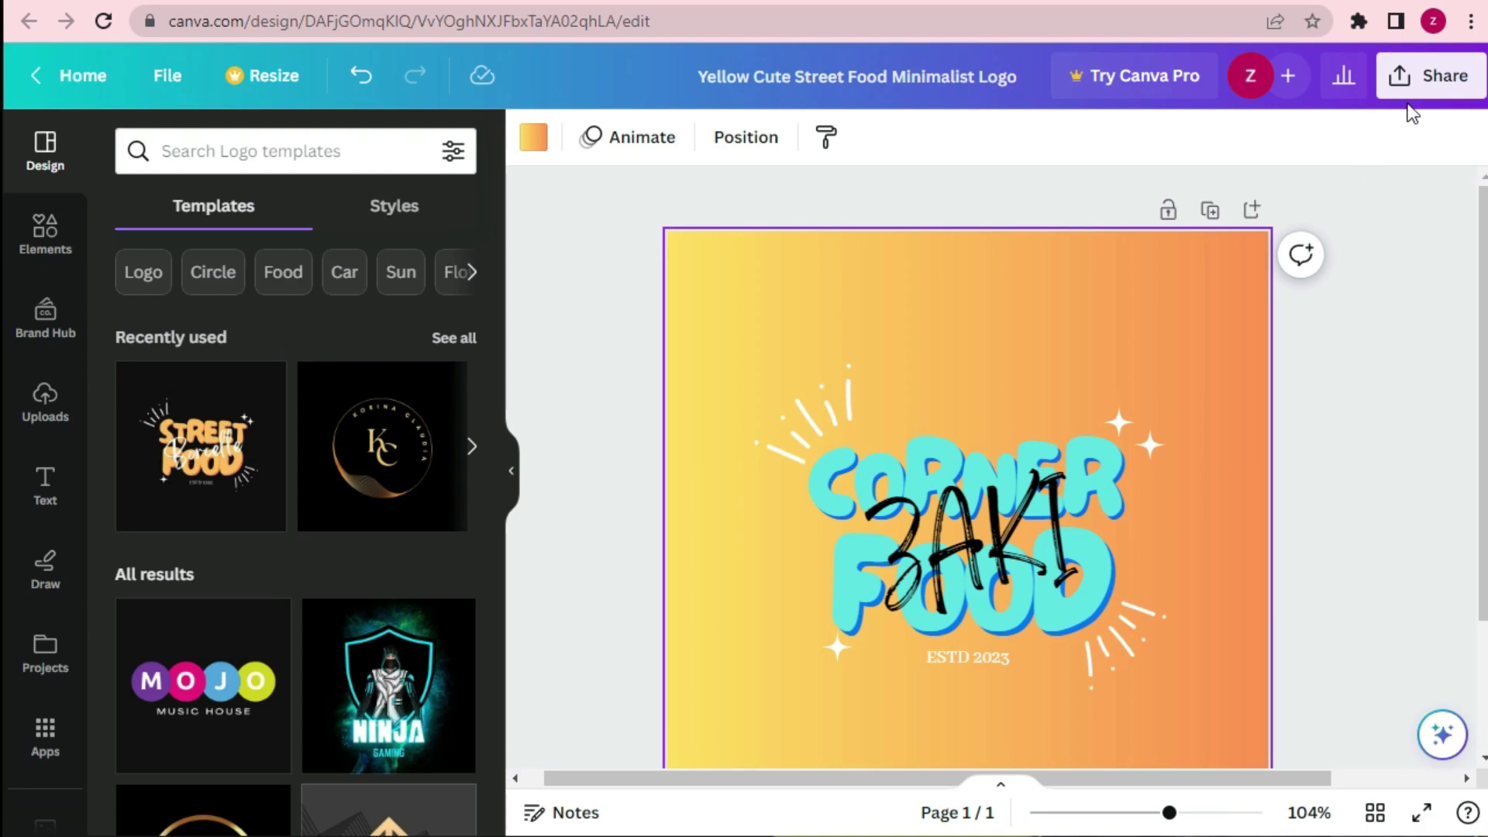
- Examine the design's download file types, choose PNG, and close the download options without downloading
click(1423, 80)
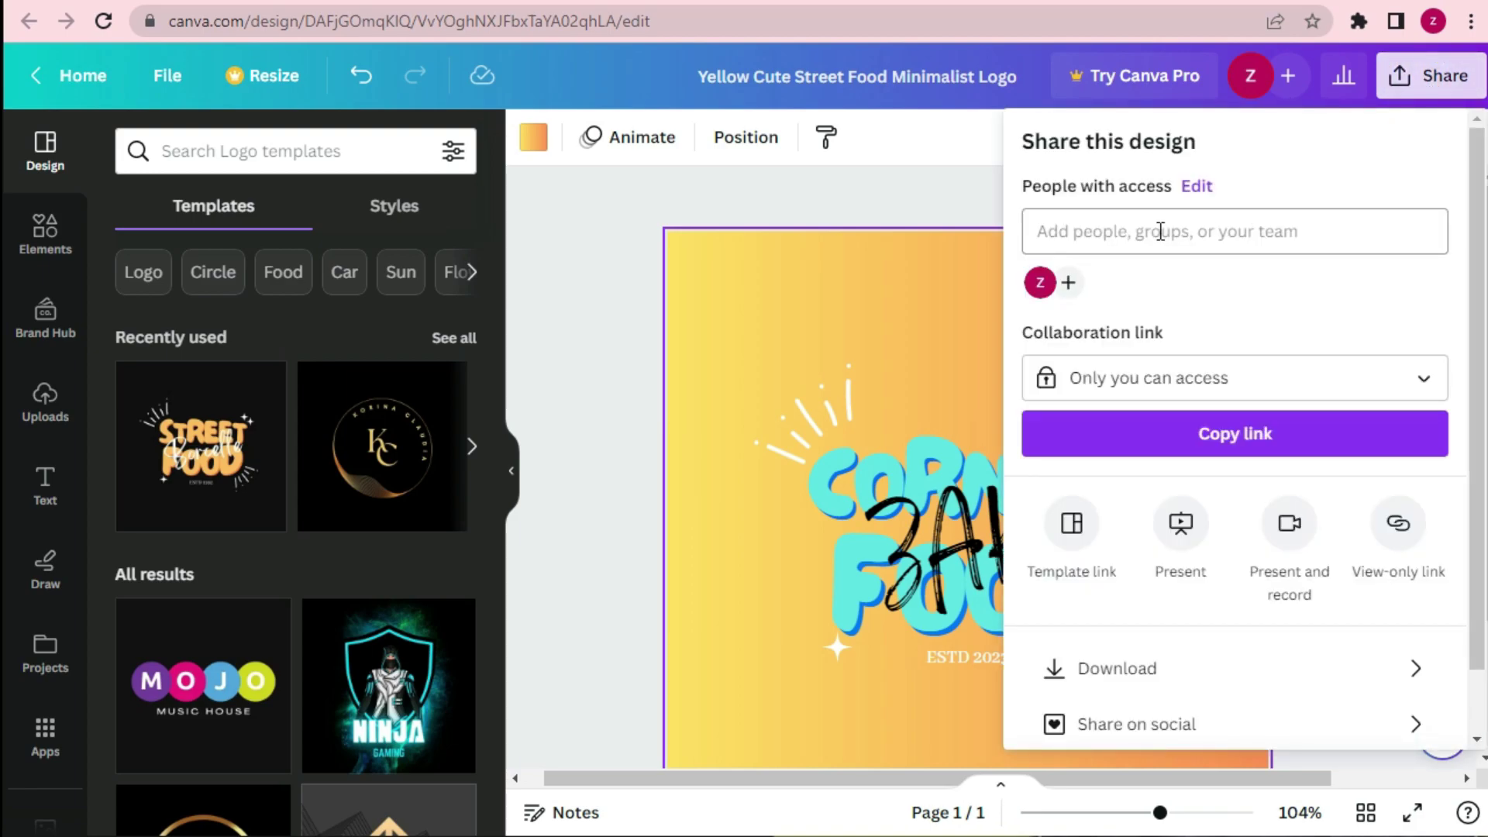
scroll(1230, 310, down, 1)
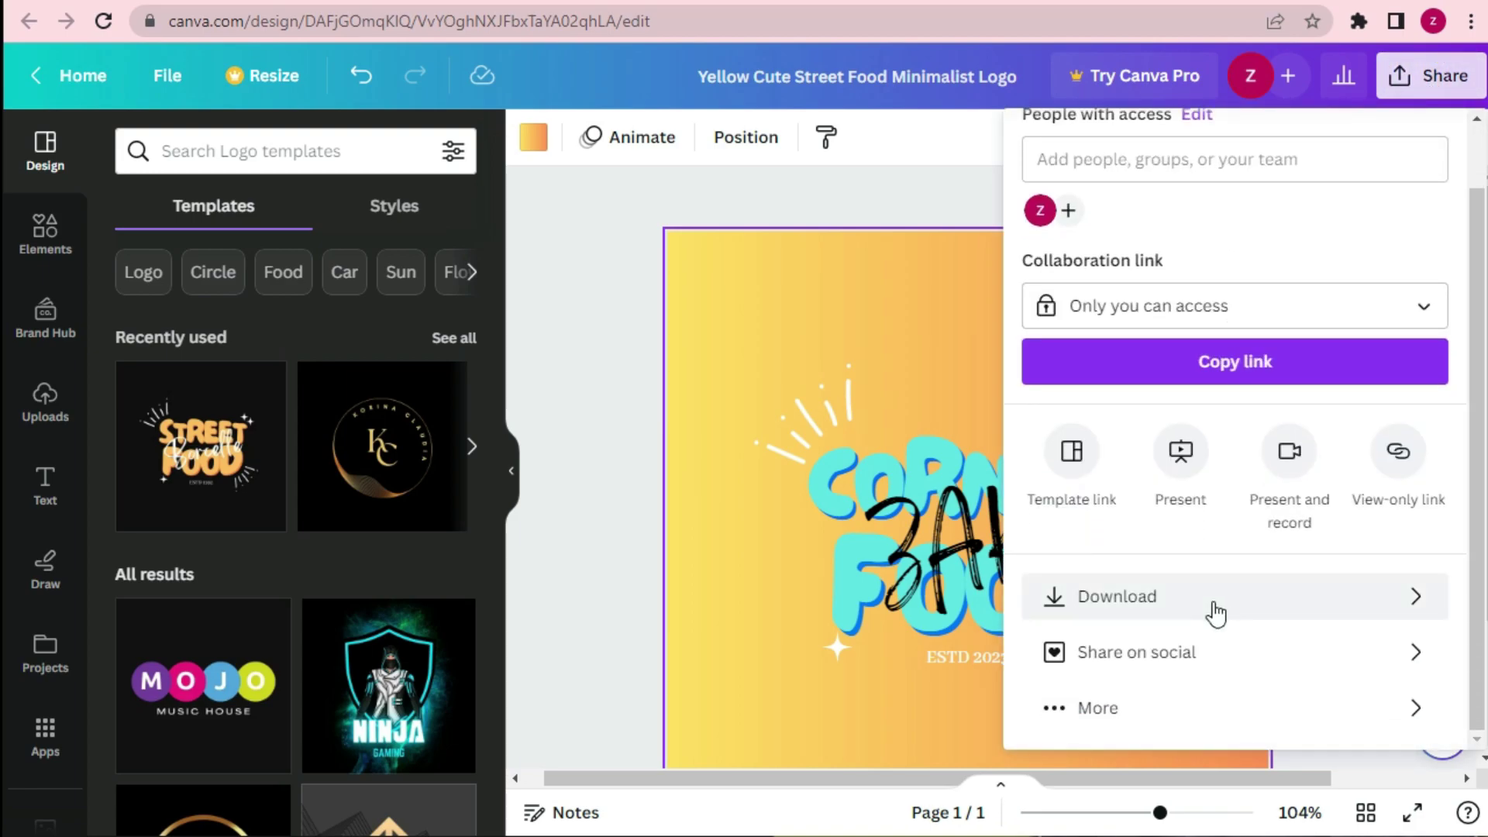
click(1214, 604)
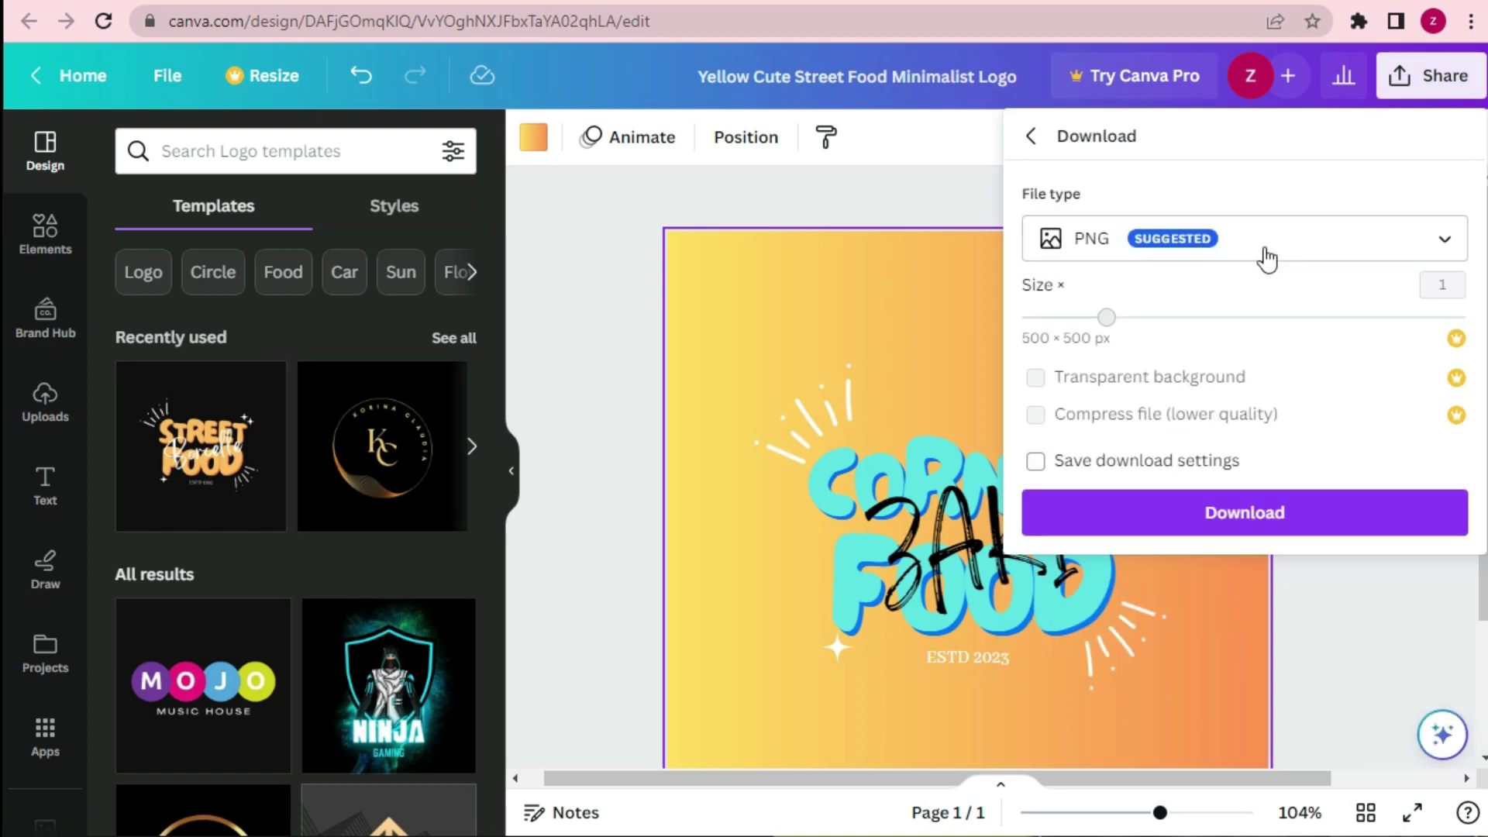
click(1327, 244)
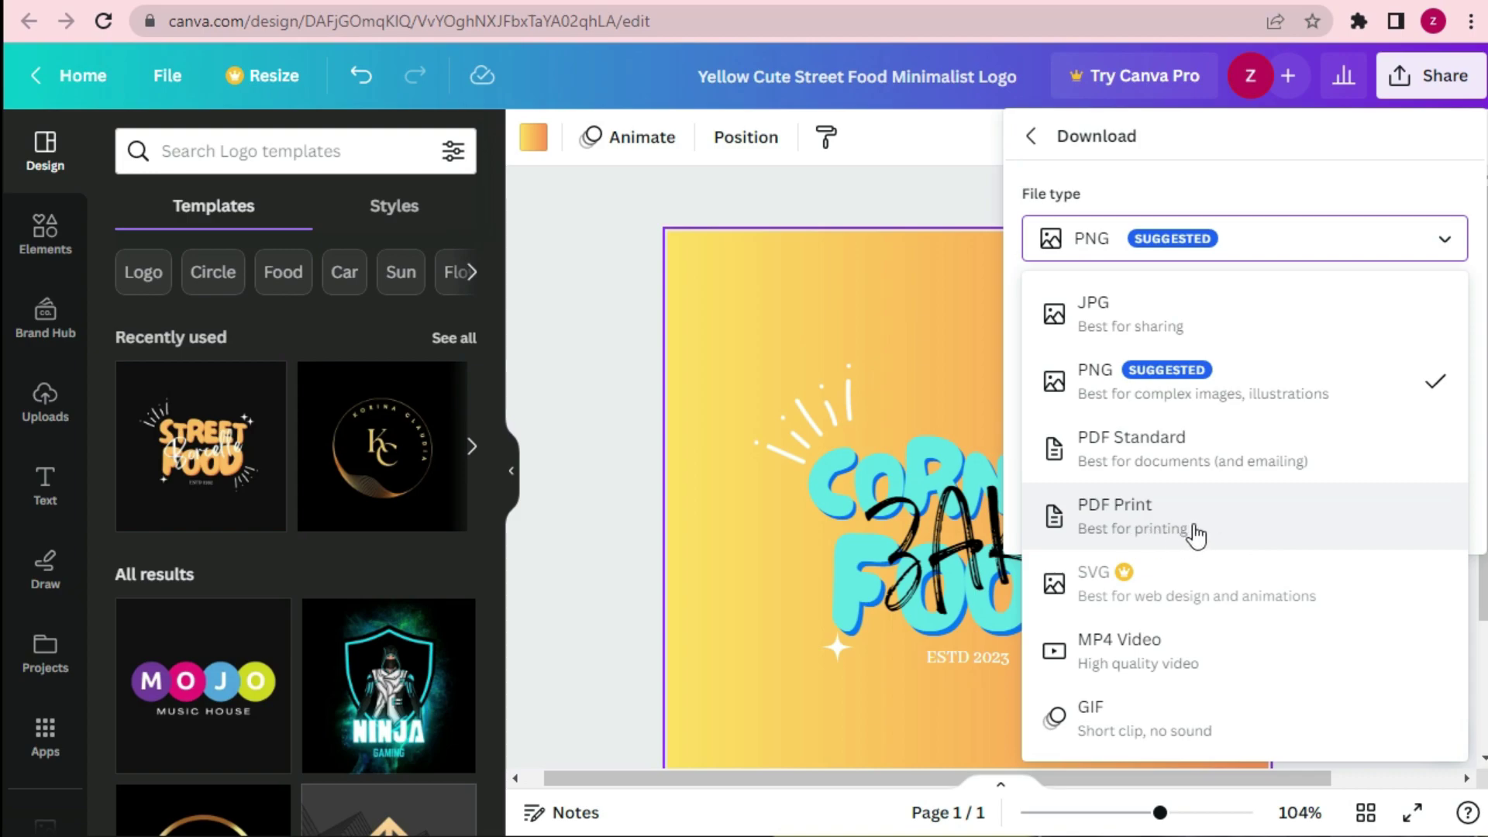
click(1118, 380)
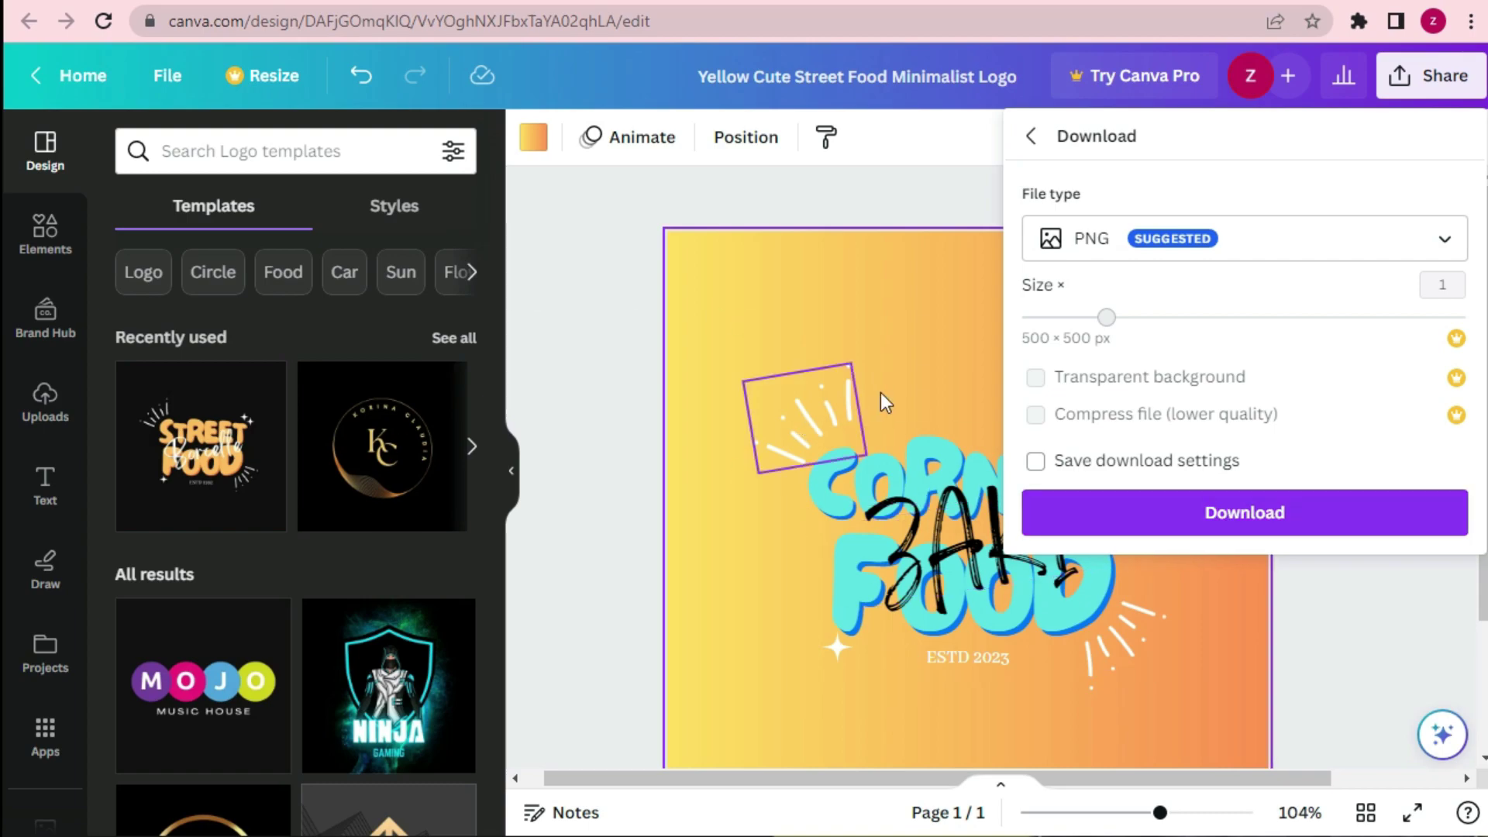
scroll(1070, 624, down, 1)
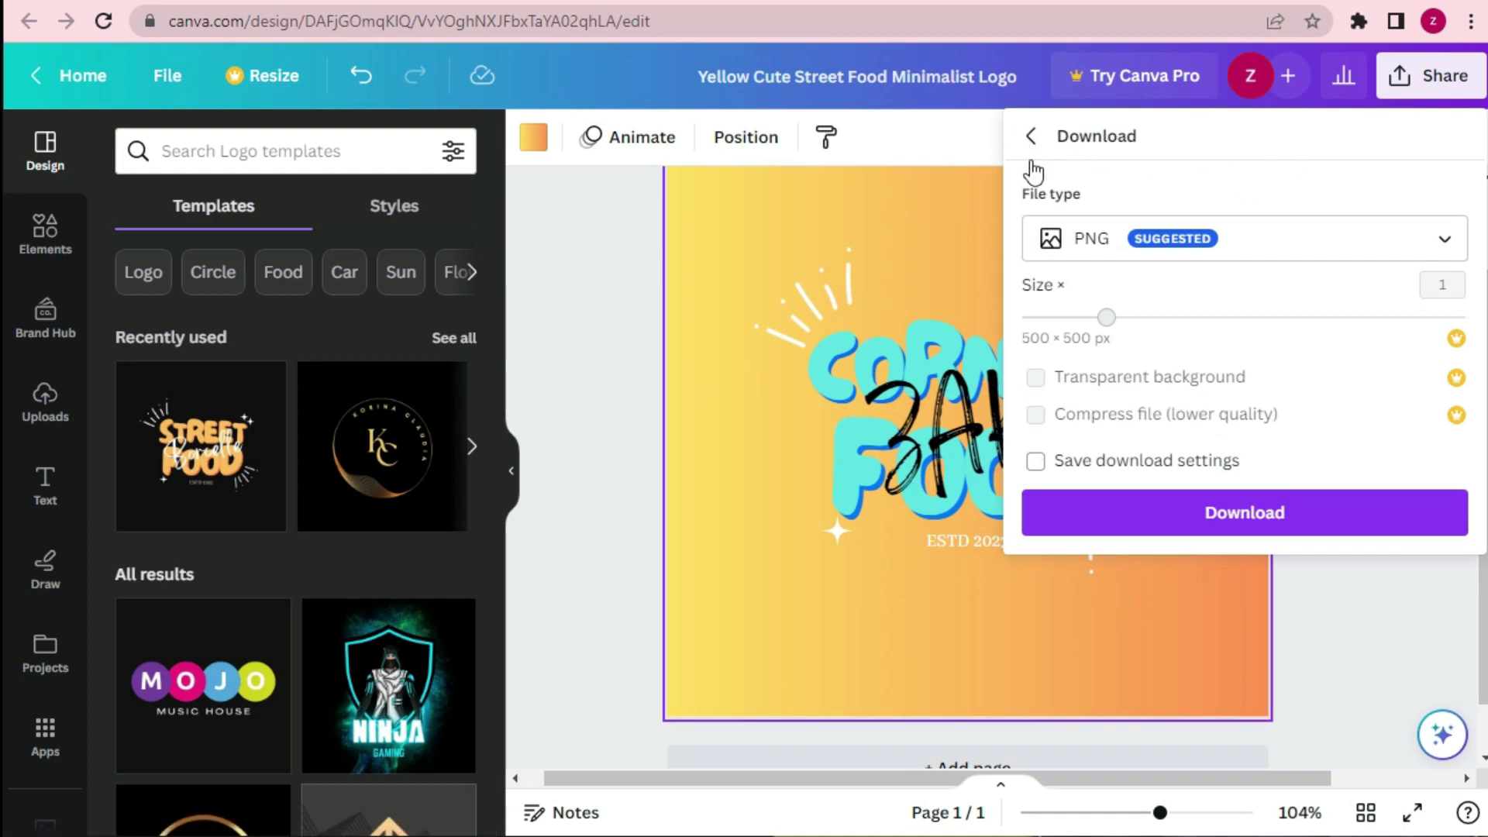
click(978, 200)
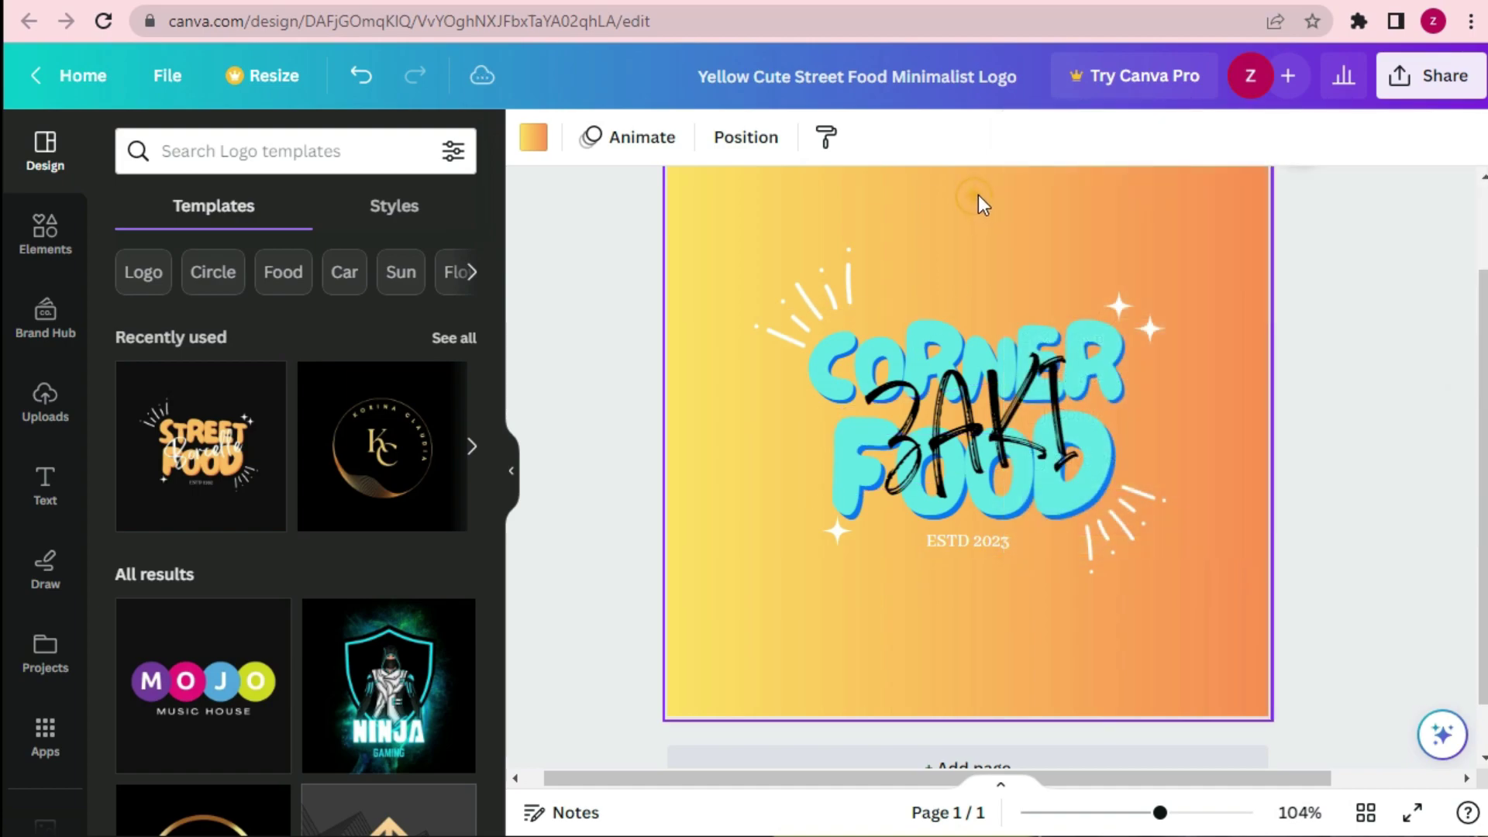
- Try several preset gradients on the page background, including red-to-orange and black-to-gold, ending with the black-to-blue gradient
scroll(1090, 385, up, 2)
click(1355, 443)
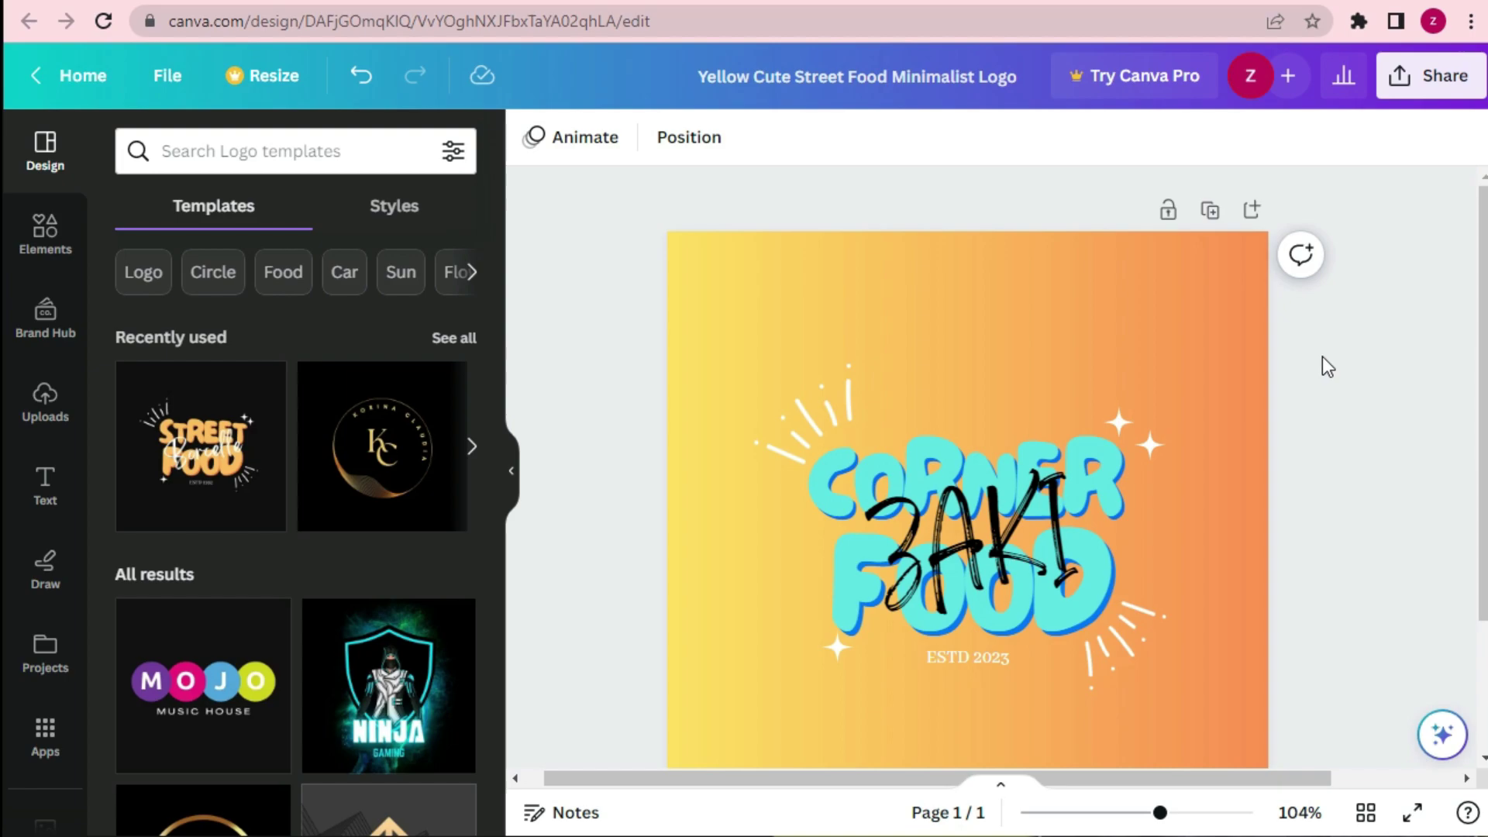
click(992, 282)
click(533, 137)
scroll(355, 697, down, 5)
click(135, 631)
click(135, 572)
click(140, 510)
click(148, 574)
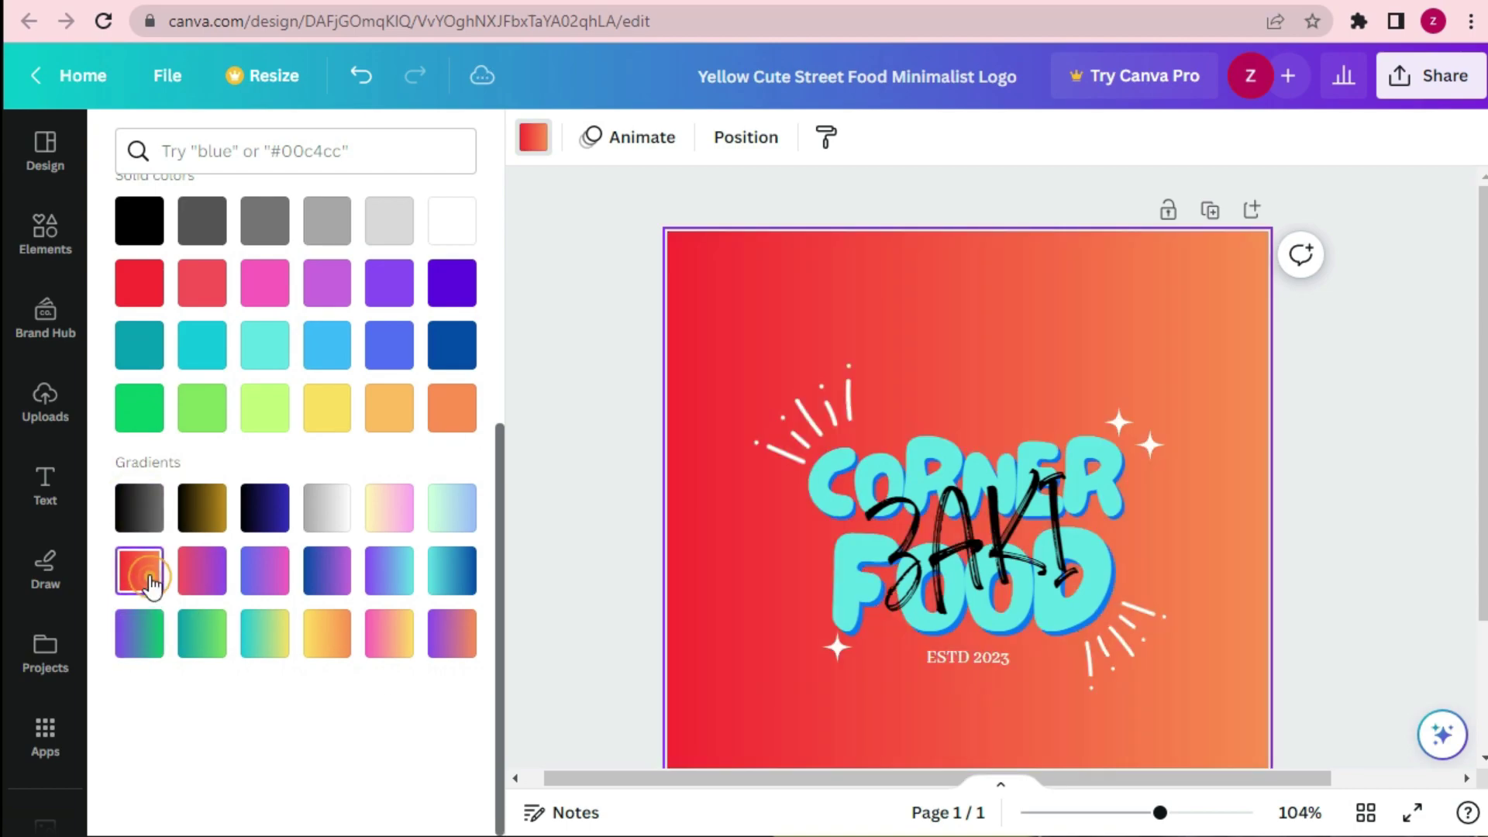
click(145, 506)
click(266, 506)
click(203, 512)
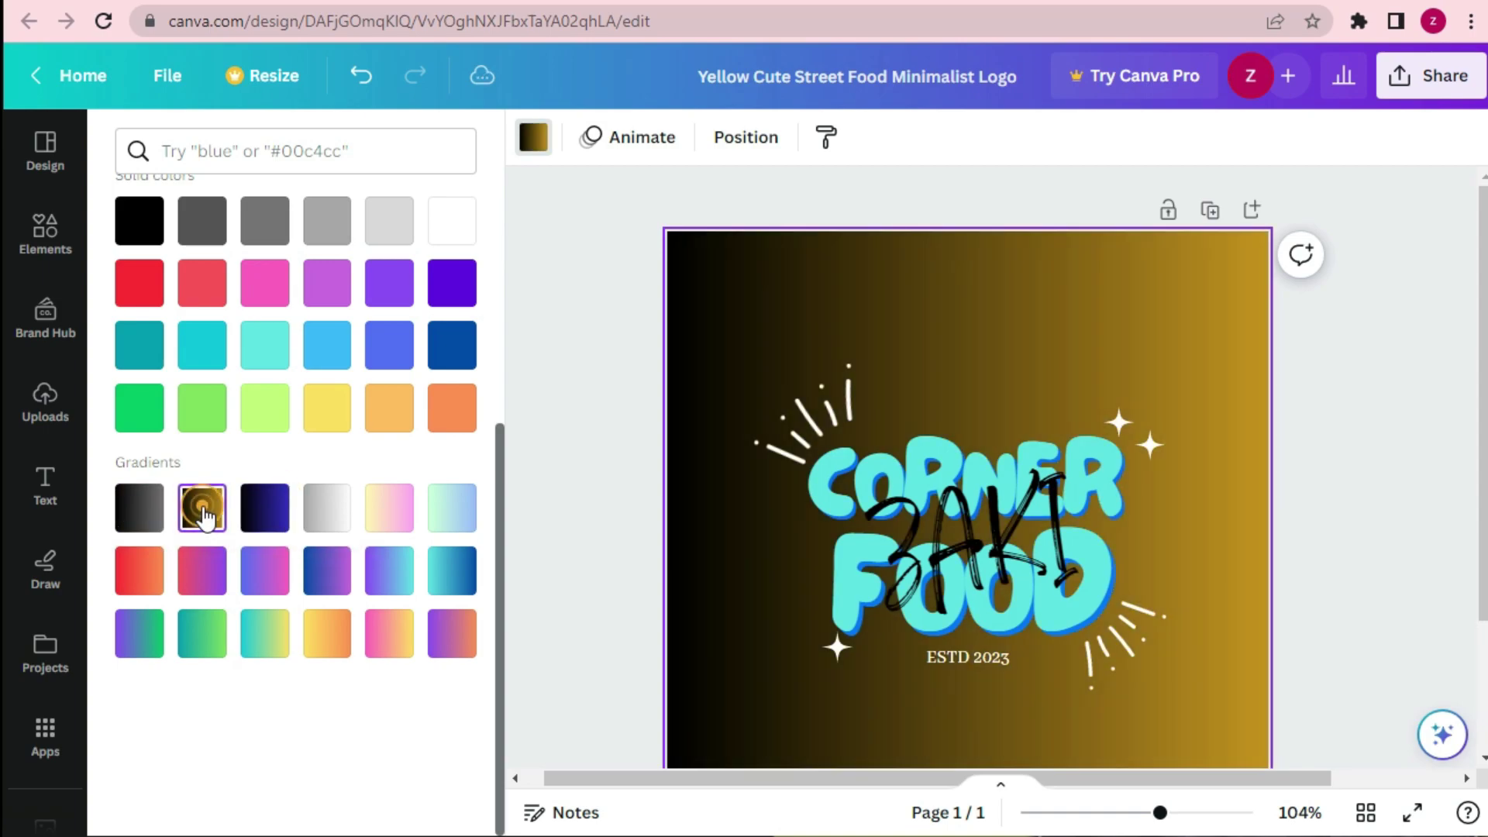
click(252, 512)
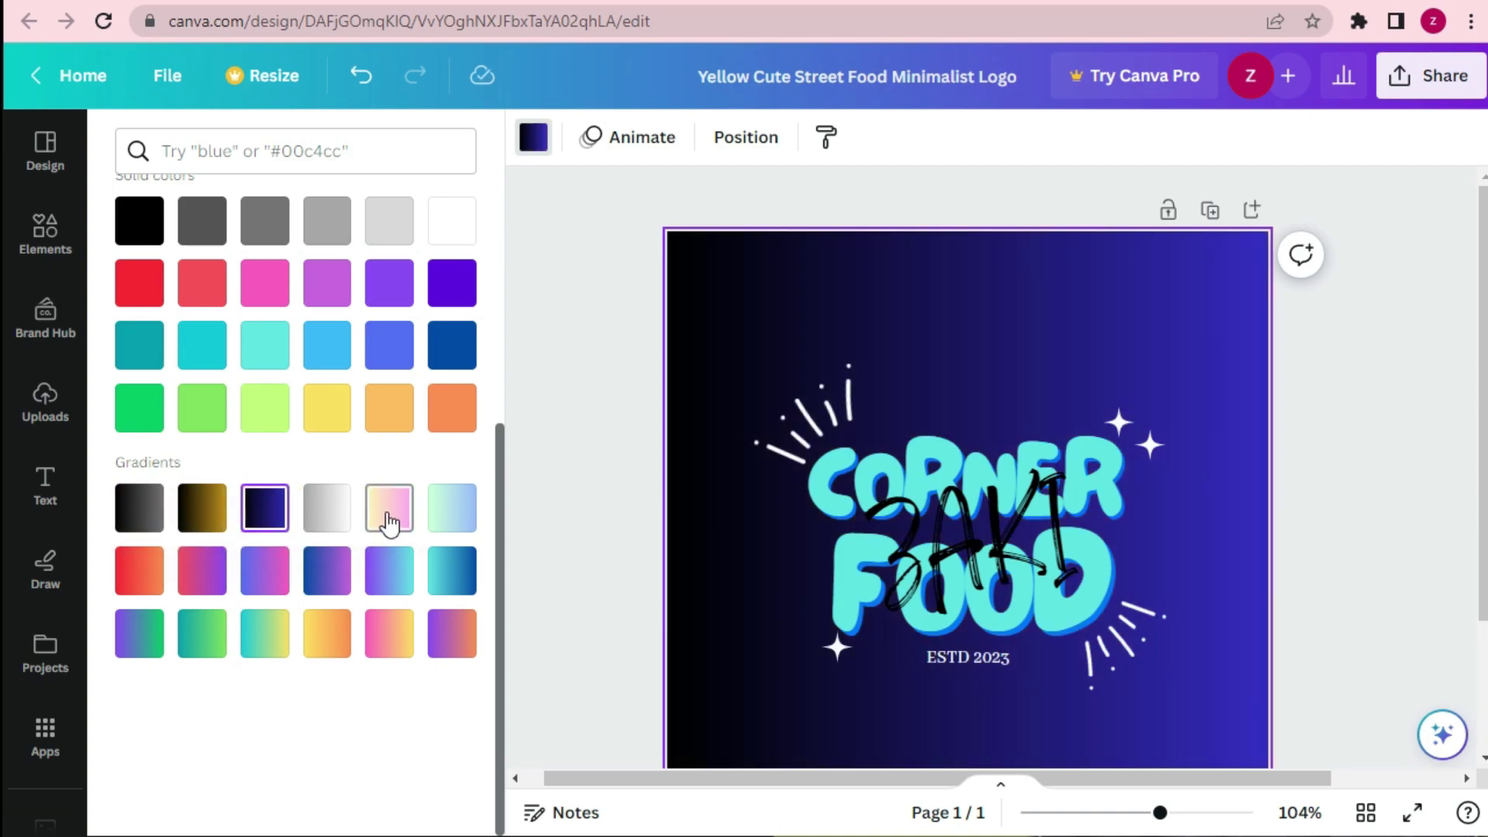
click(387, 512)
click(264, 507)
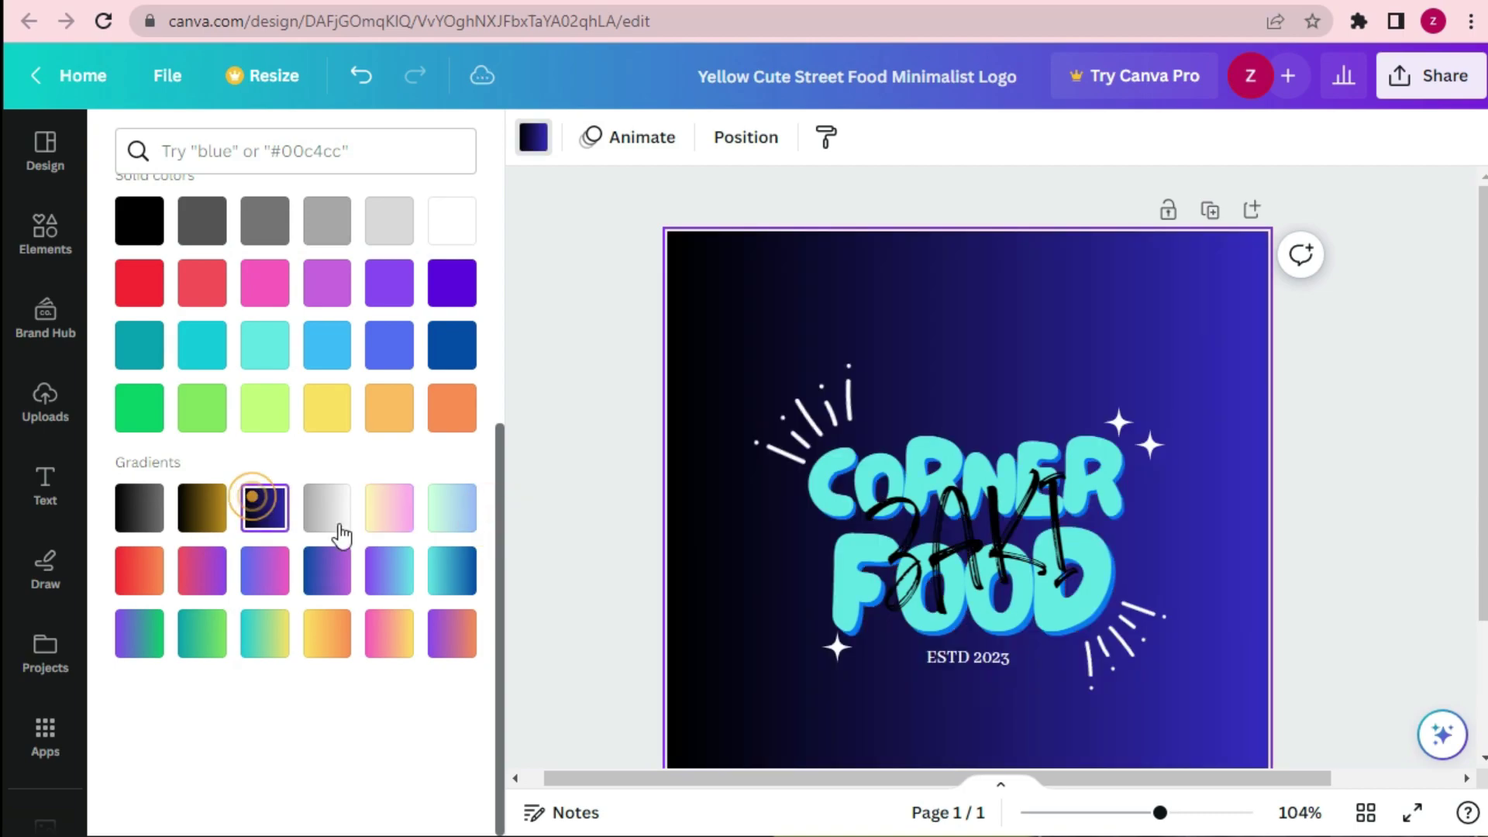
click(575, 508)
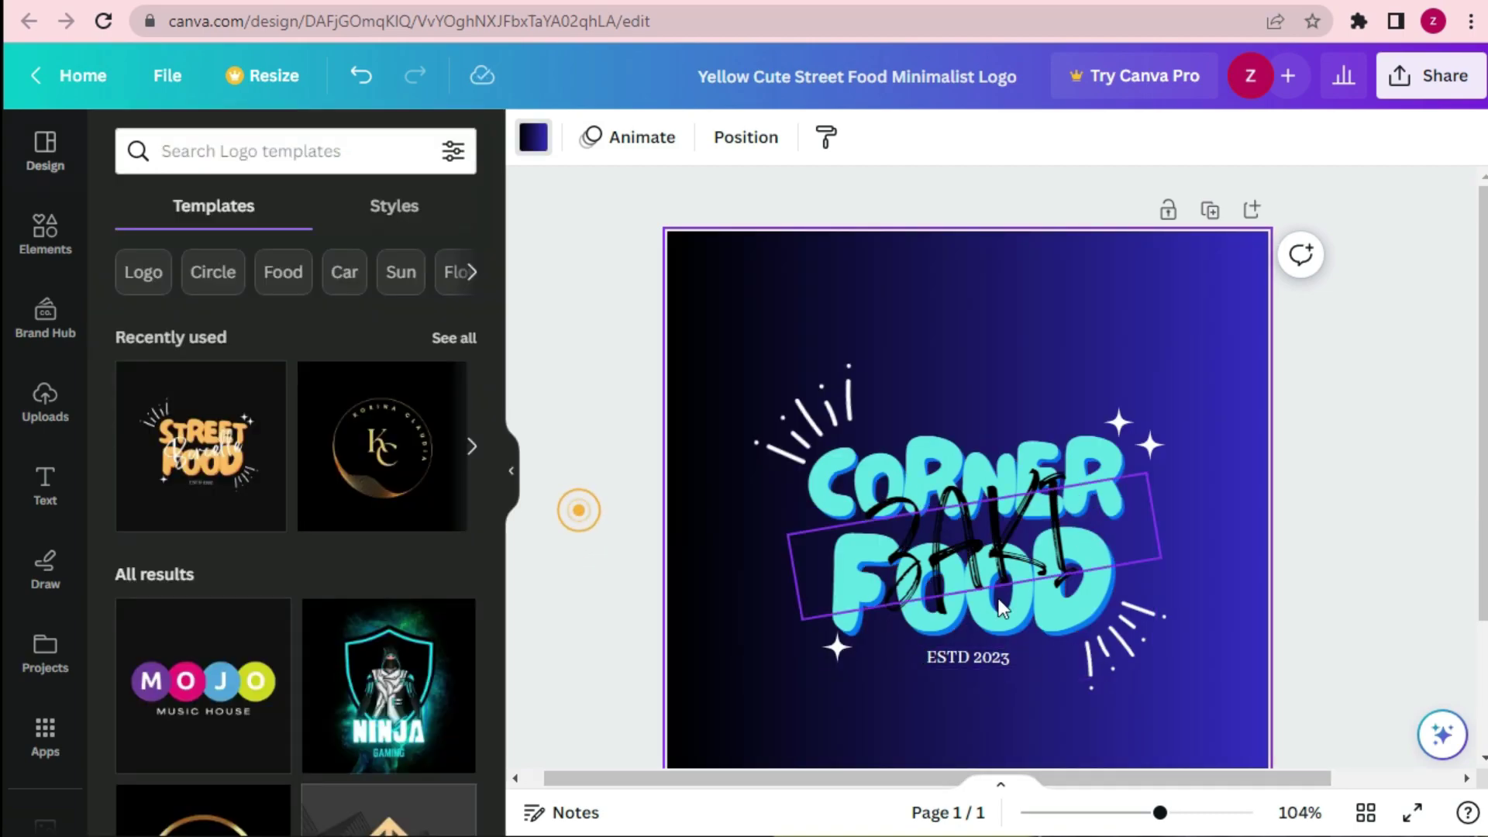
- Set the text color of the brush-script name across the logo to white
click(922, 578)
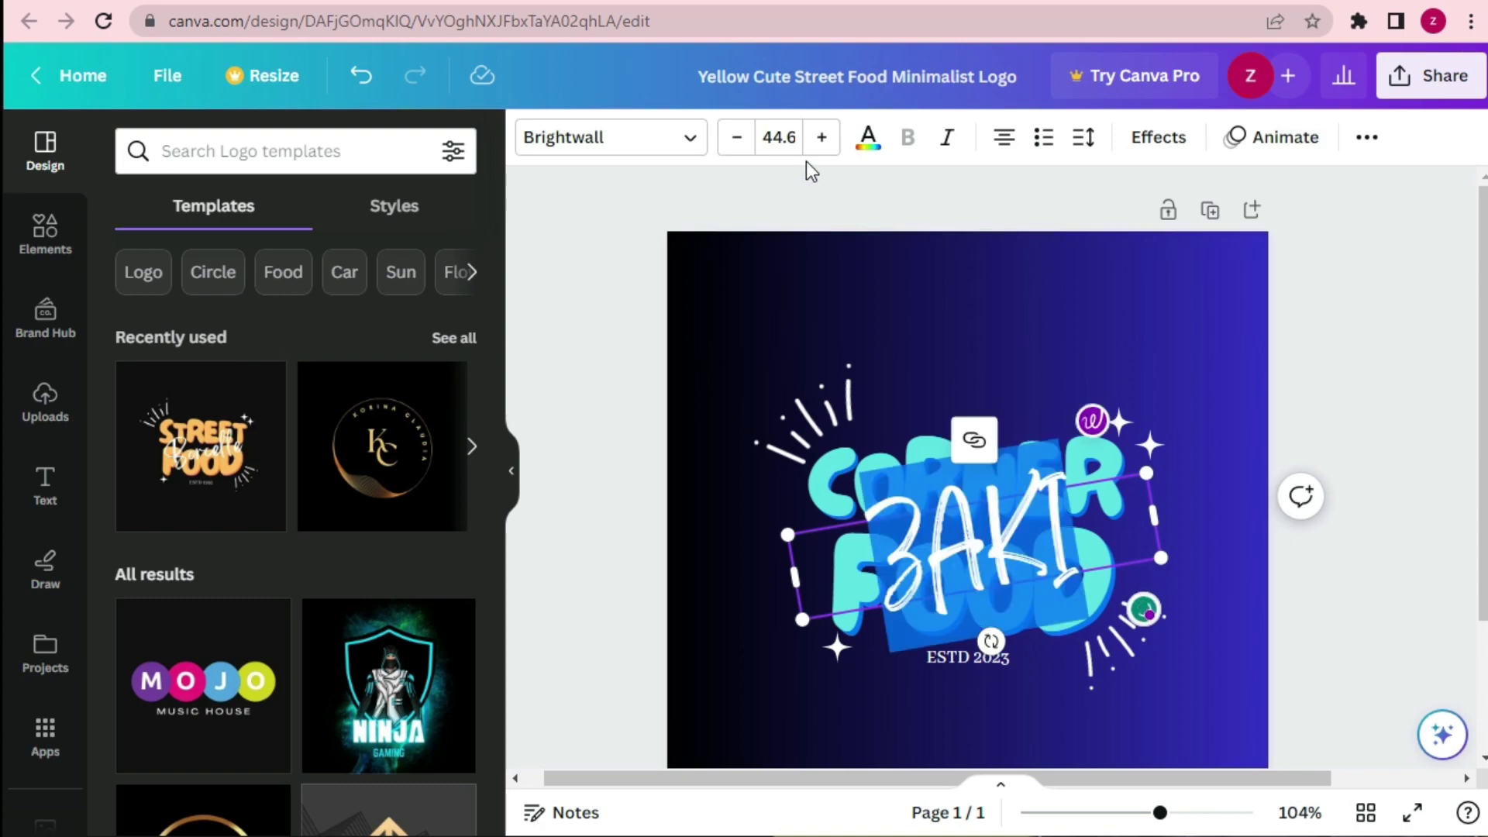
click(868, 138)
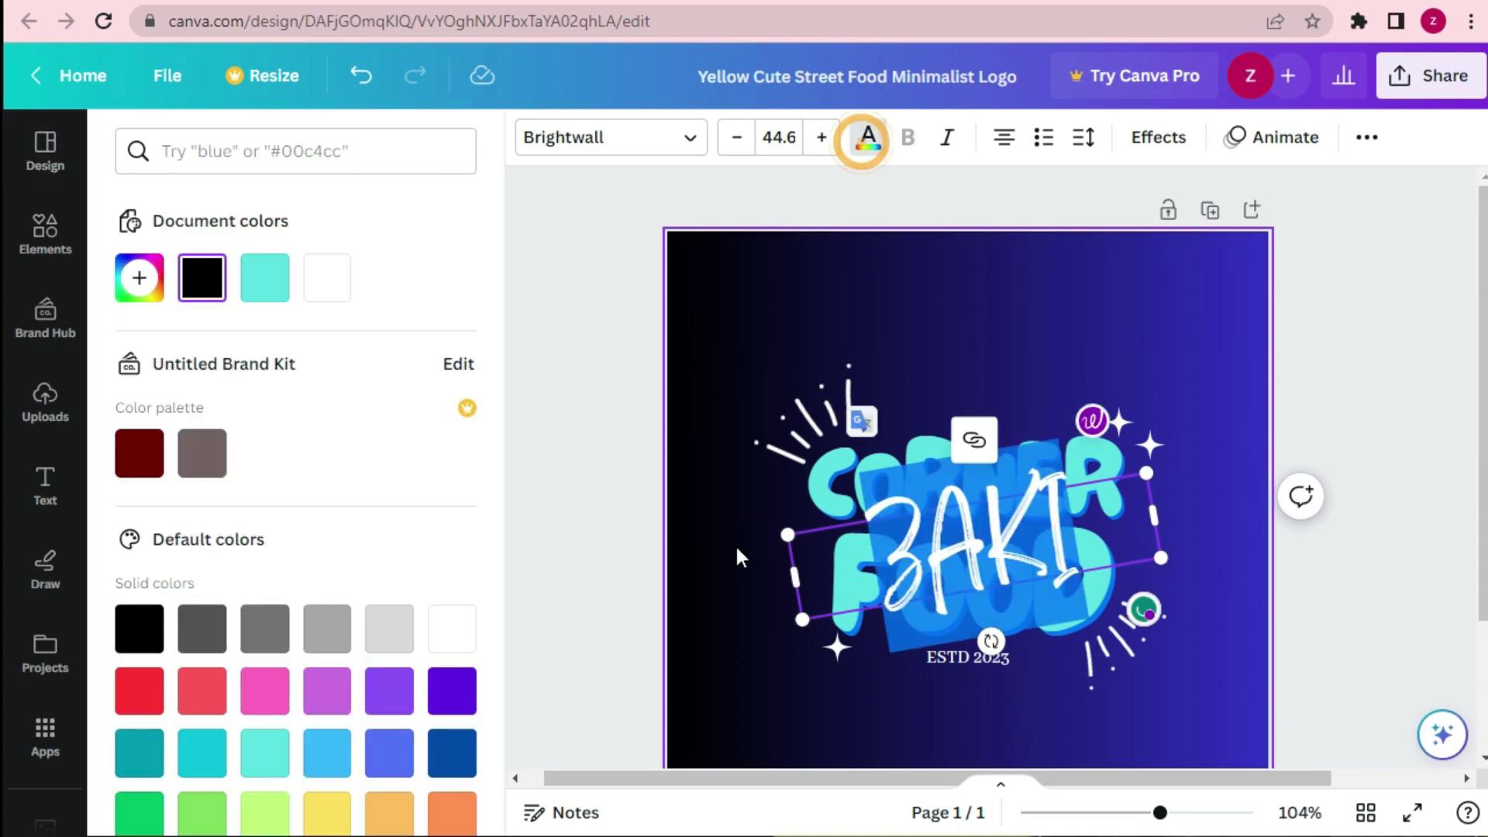
click(327, 277)
click(572, 476)
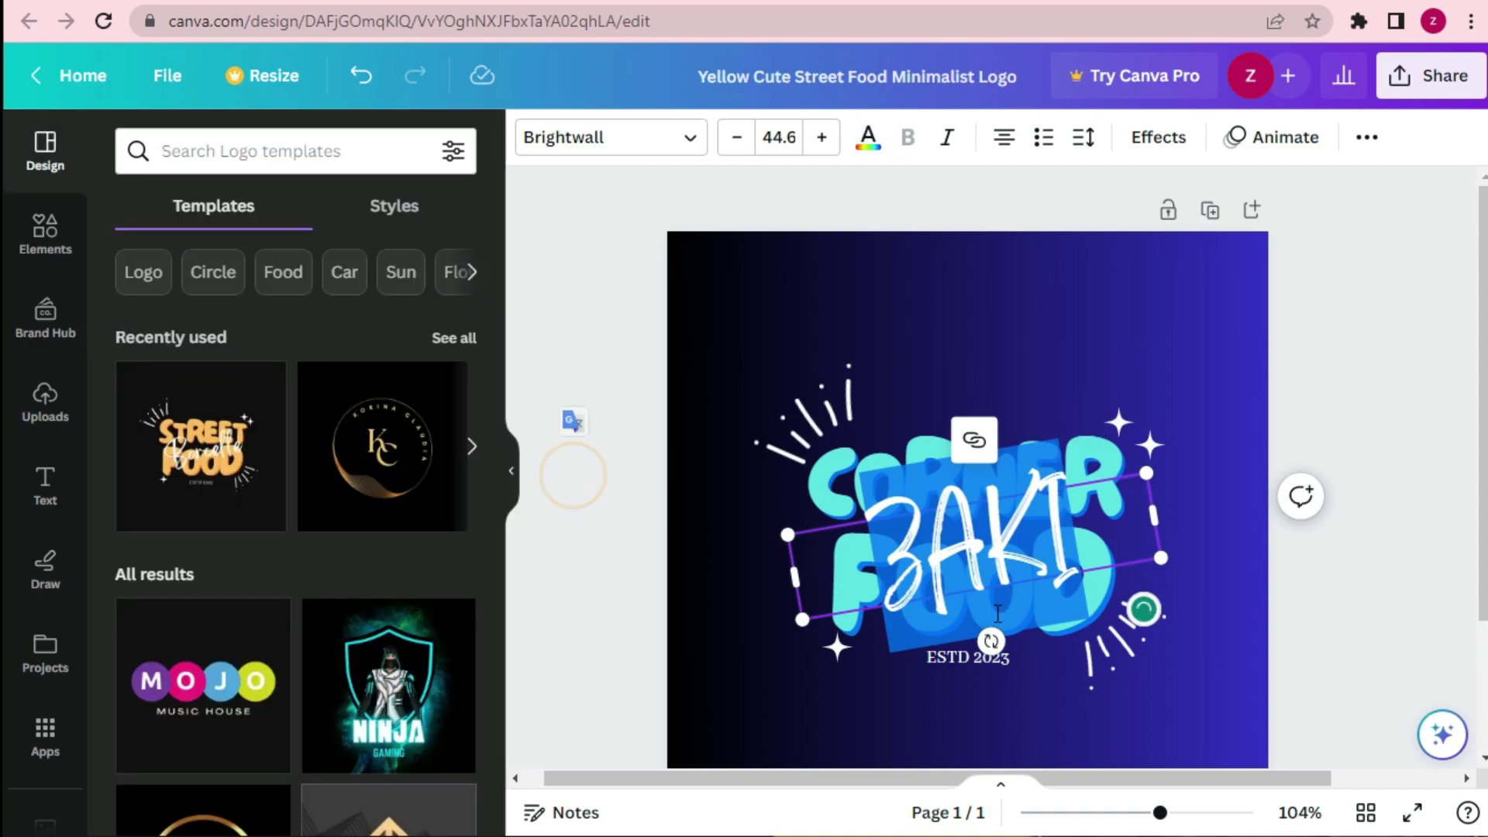
click(593, 457)
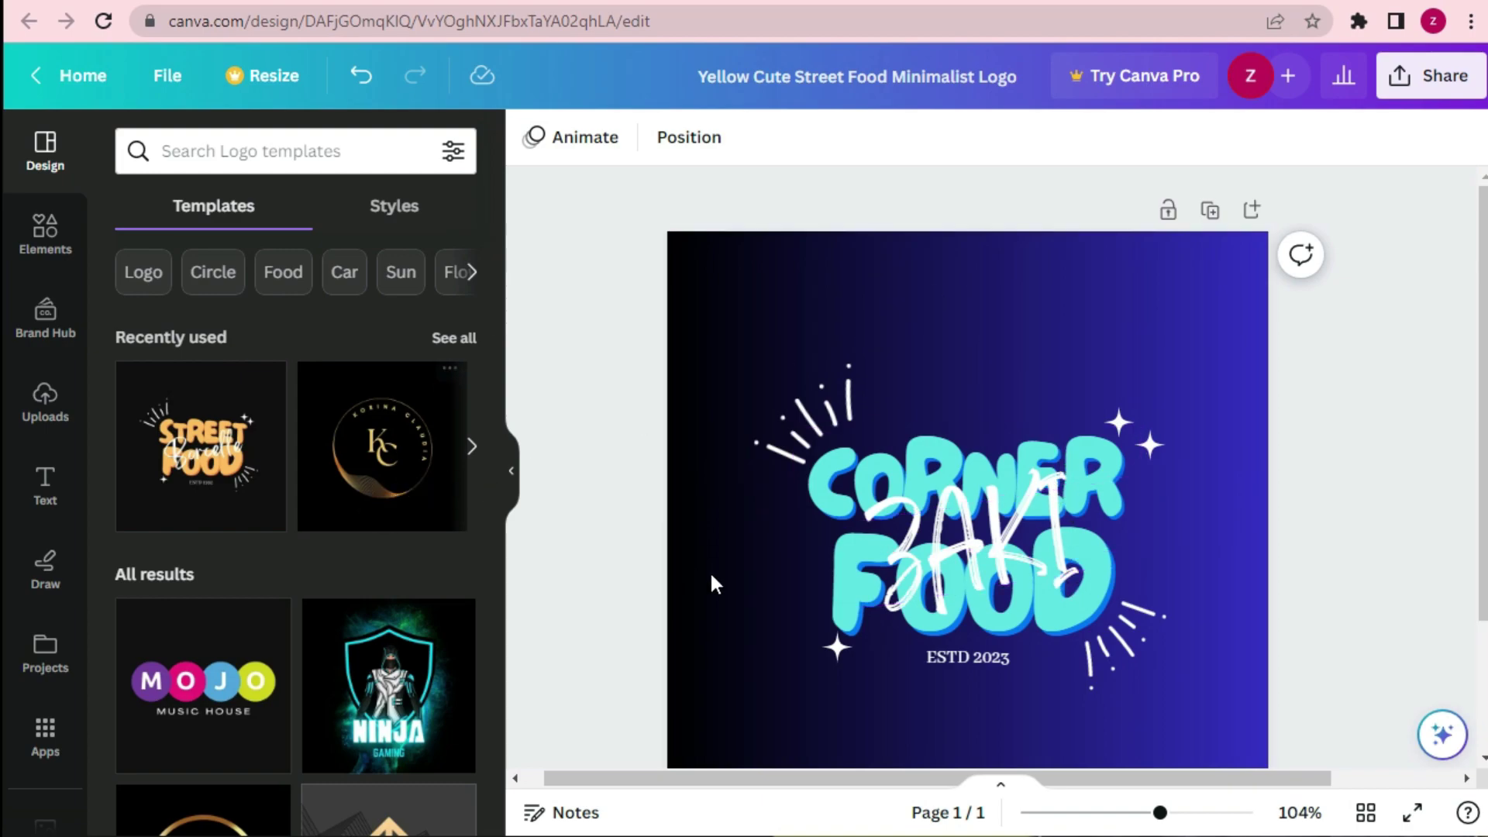
scroll(848, 579, down, 2)
scroll(387, 631, down, 6)
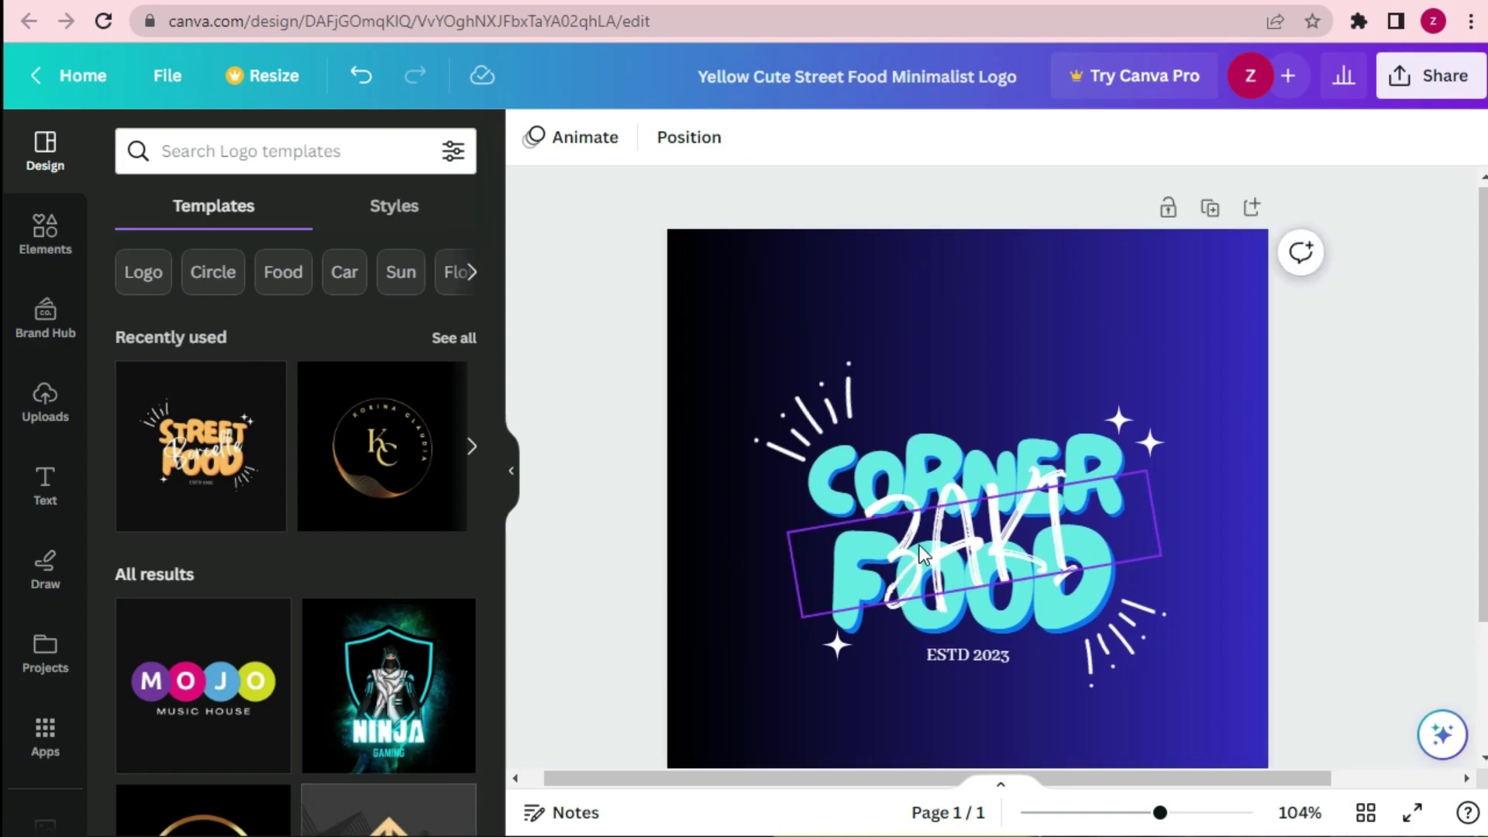
scroll(920, 545, down, 2)
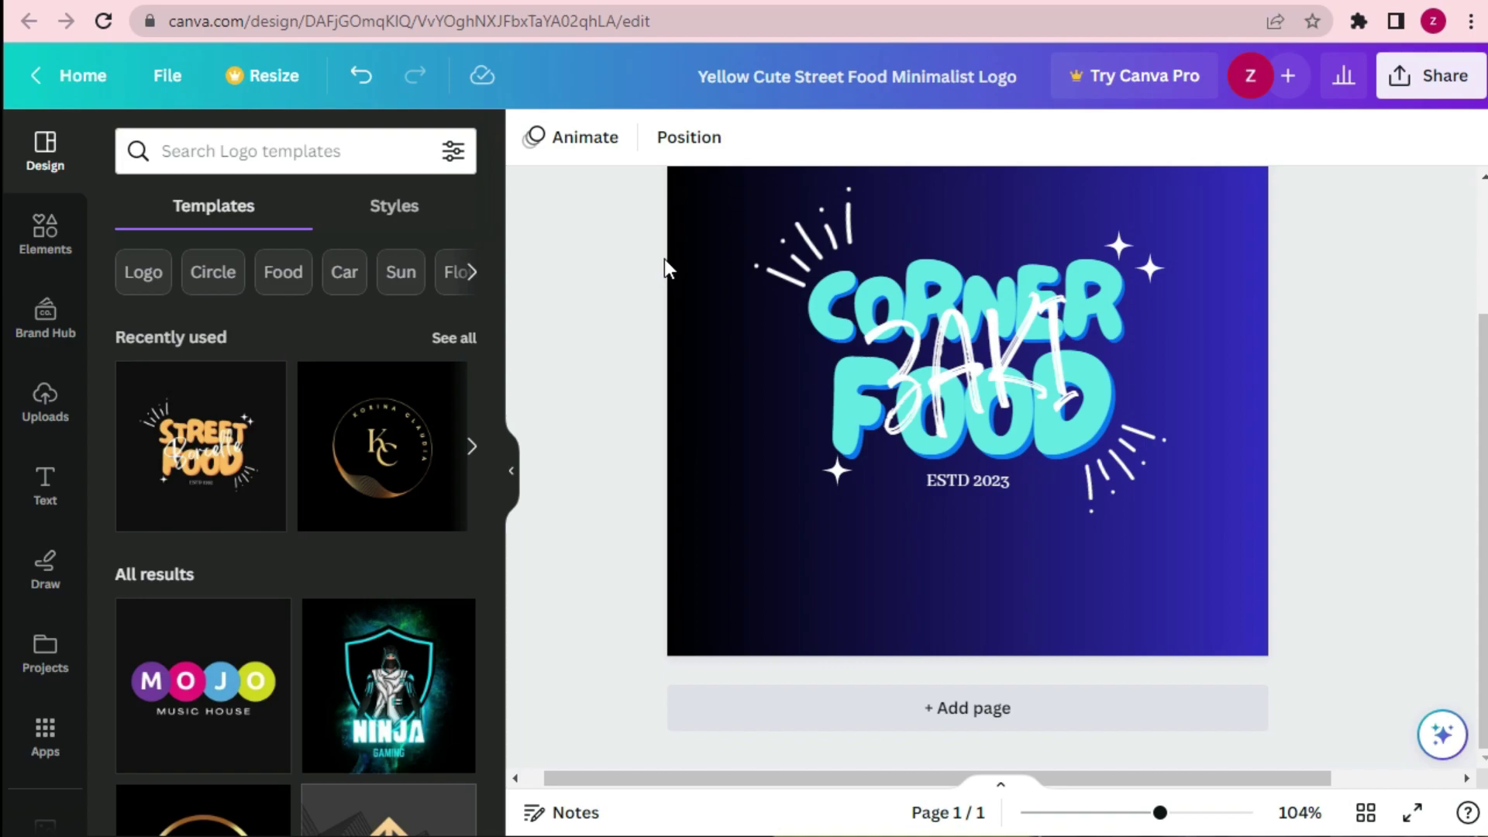
scroll(553, 313, up, 3)
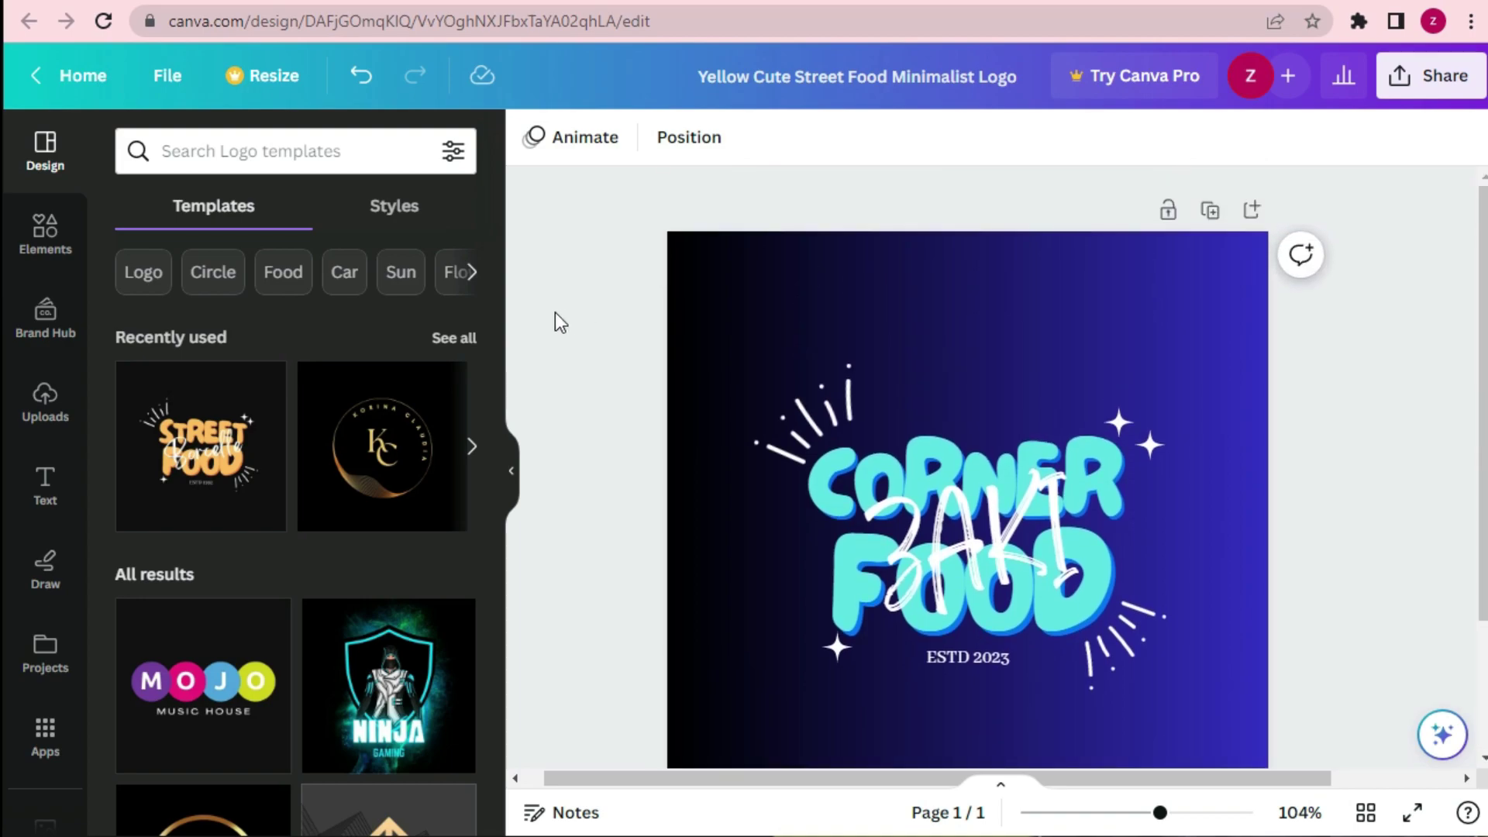
scroll(555, 313, down, 1)
scroll(555, 314, up, 1)
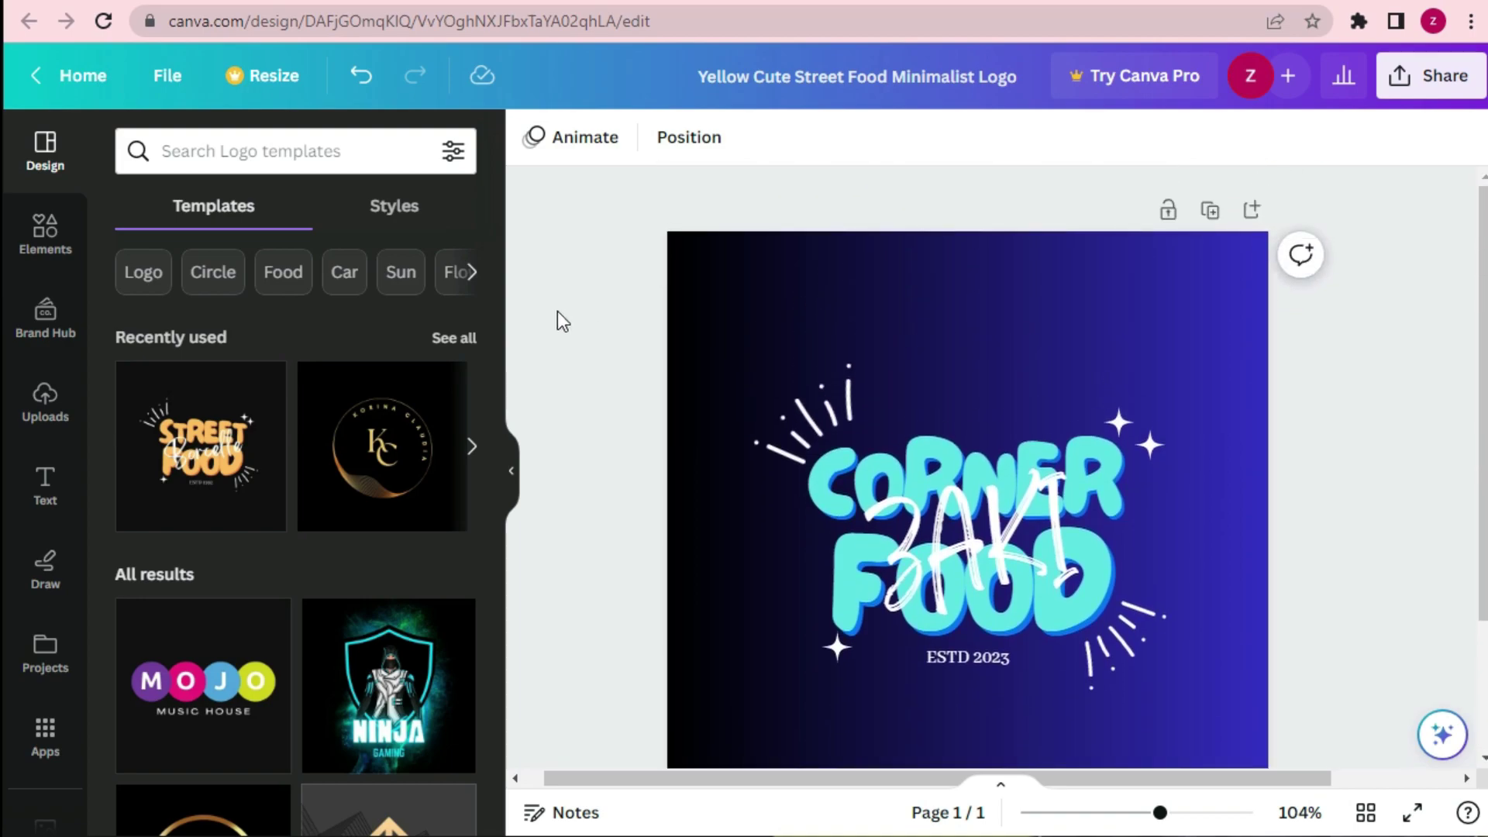